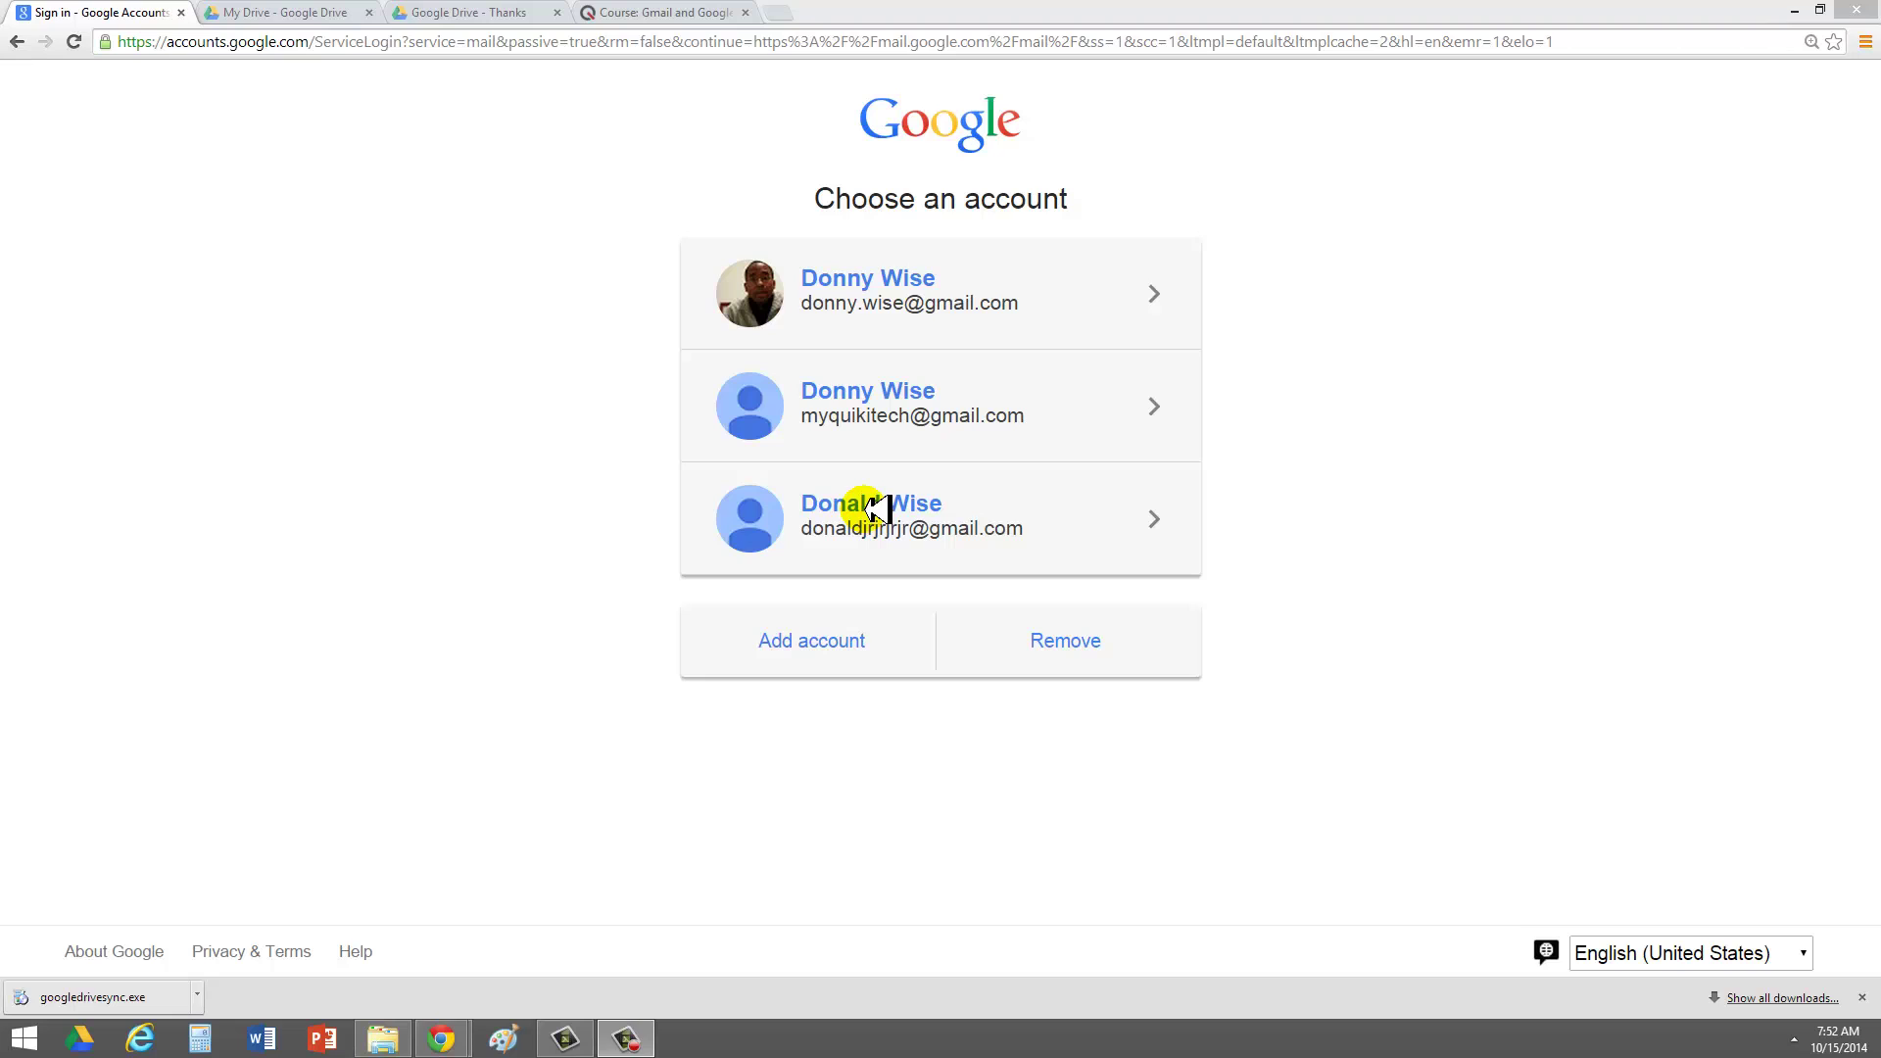
Choose the third listed Google account, enter its account password and sign in to Gmail
left_click(875, 508)
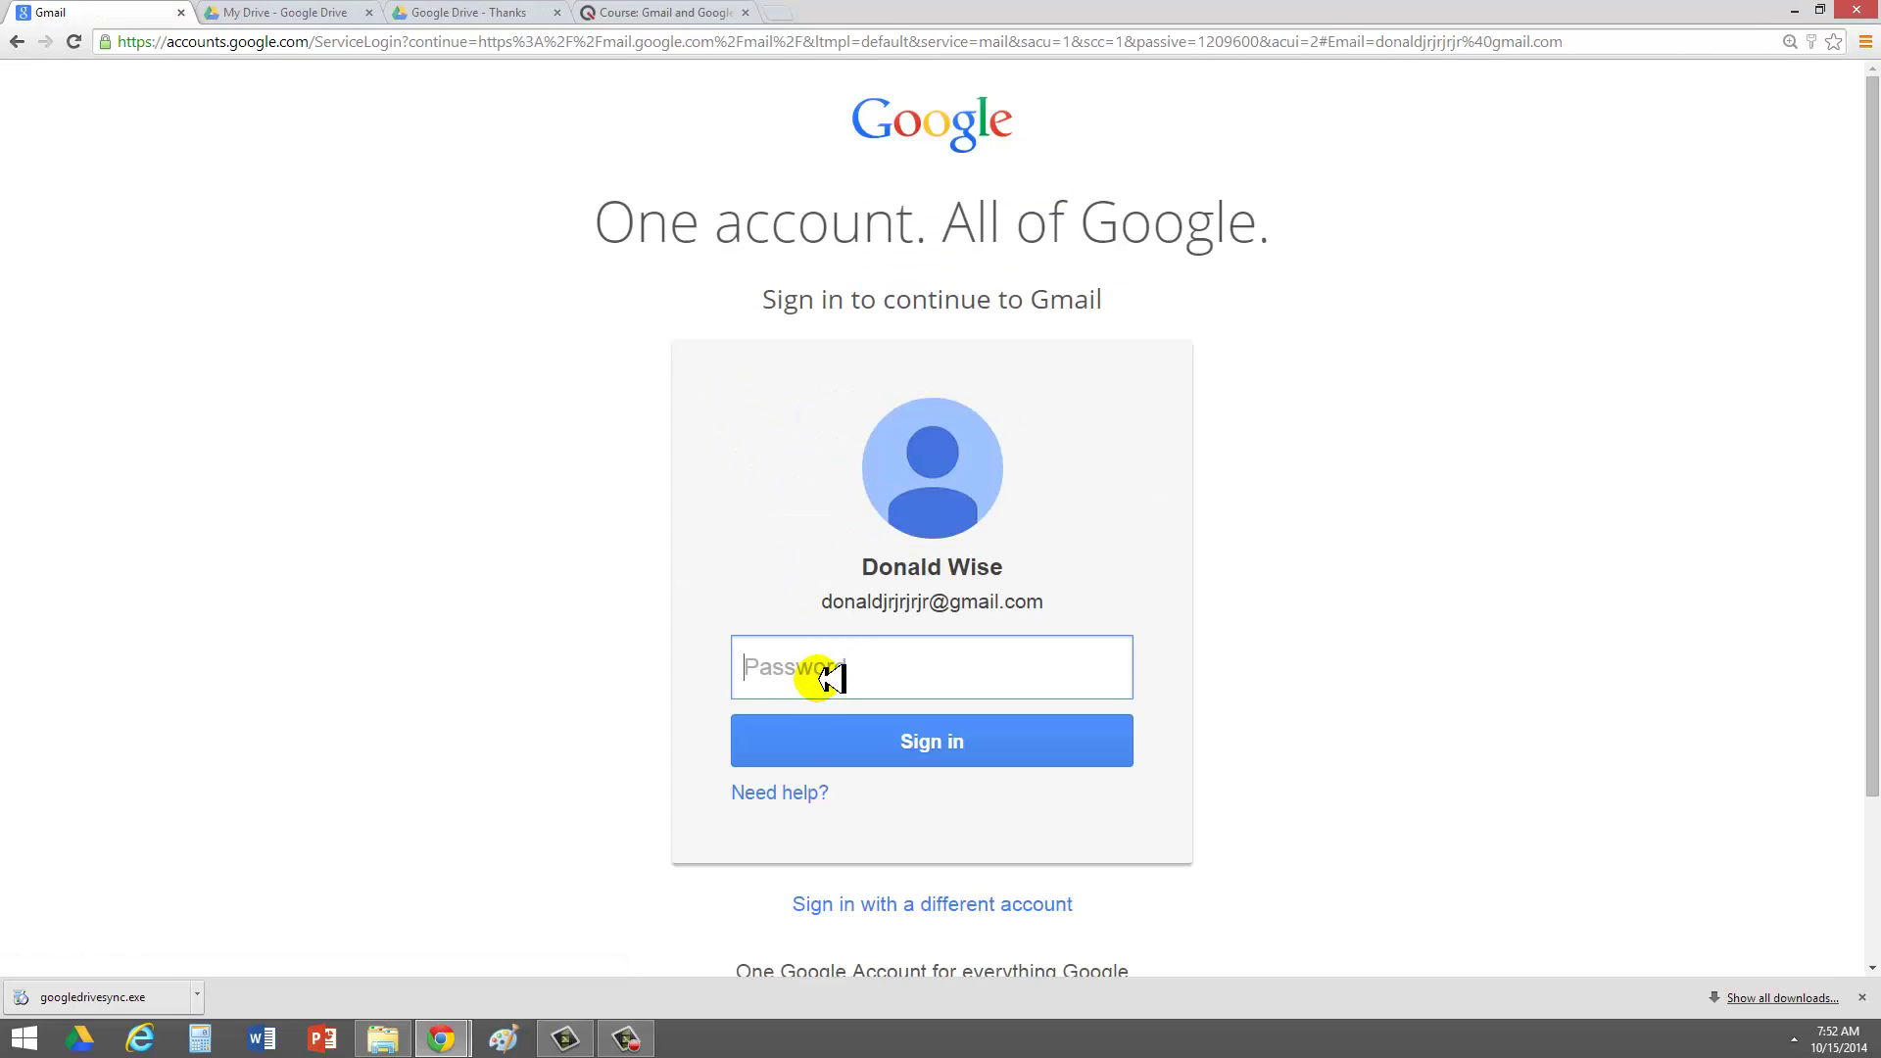
type("••••••••")
left_click(965, 742)
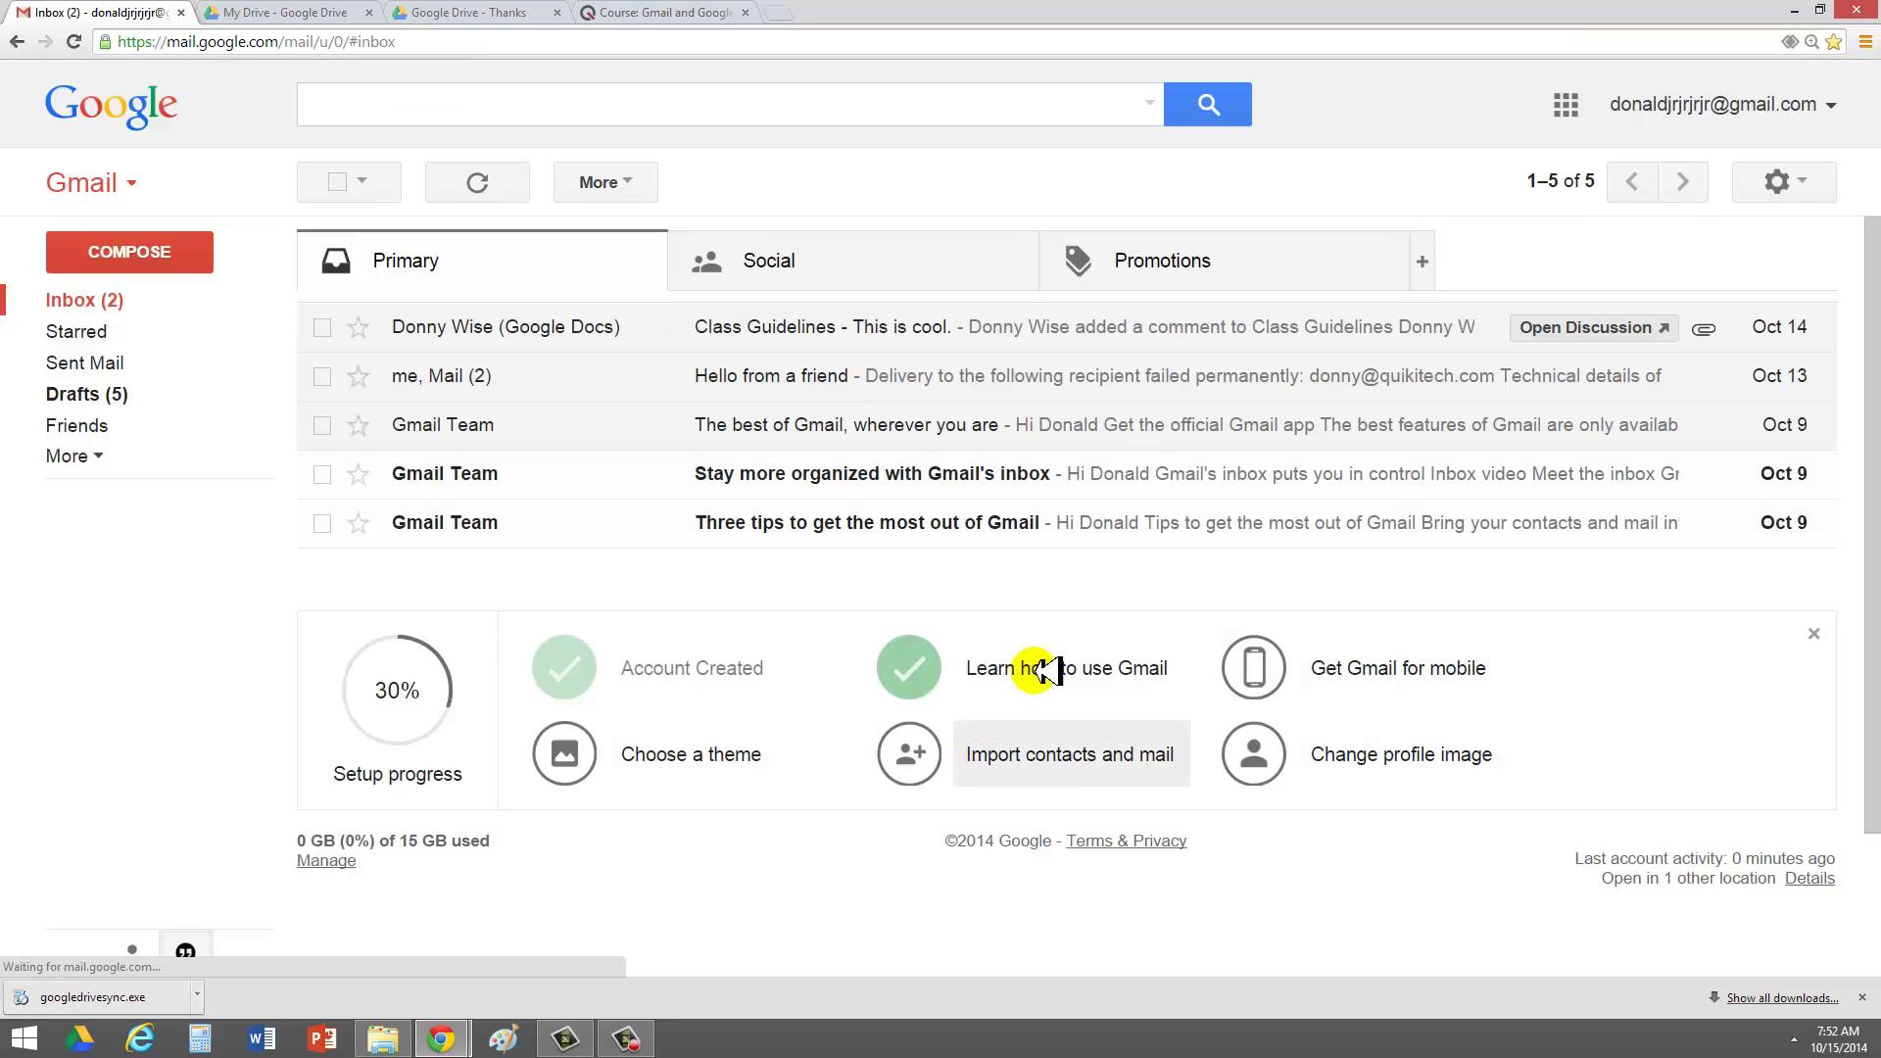
Open Google Drive from the Gmail inbox and show the My Drive files as a grid
left_click(1568, 105)
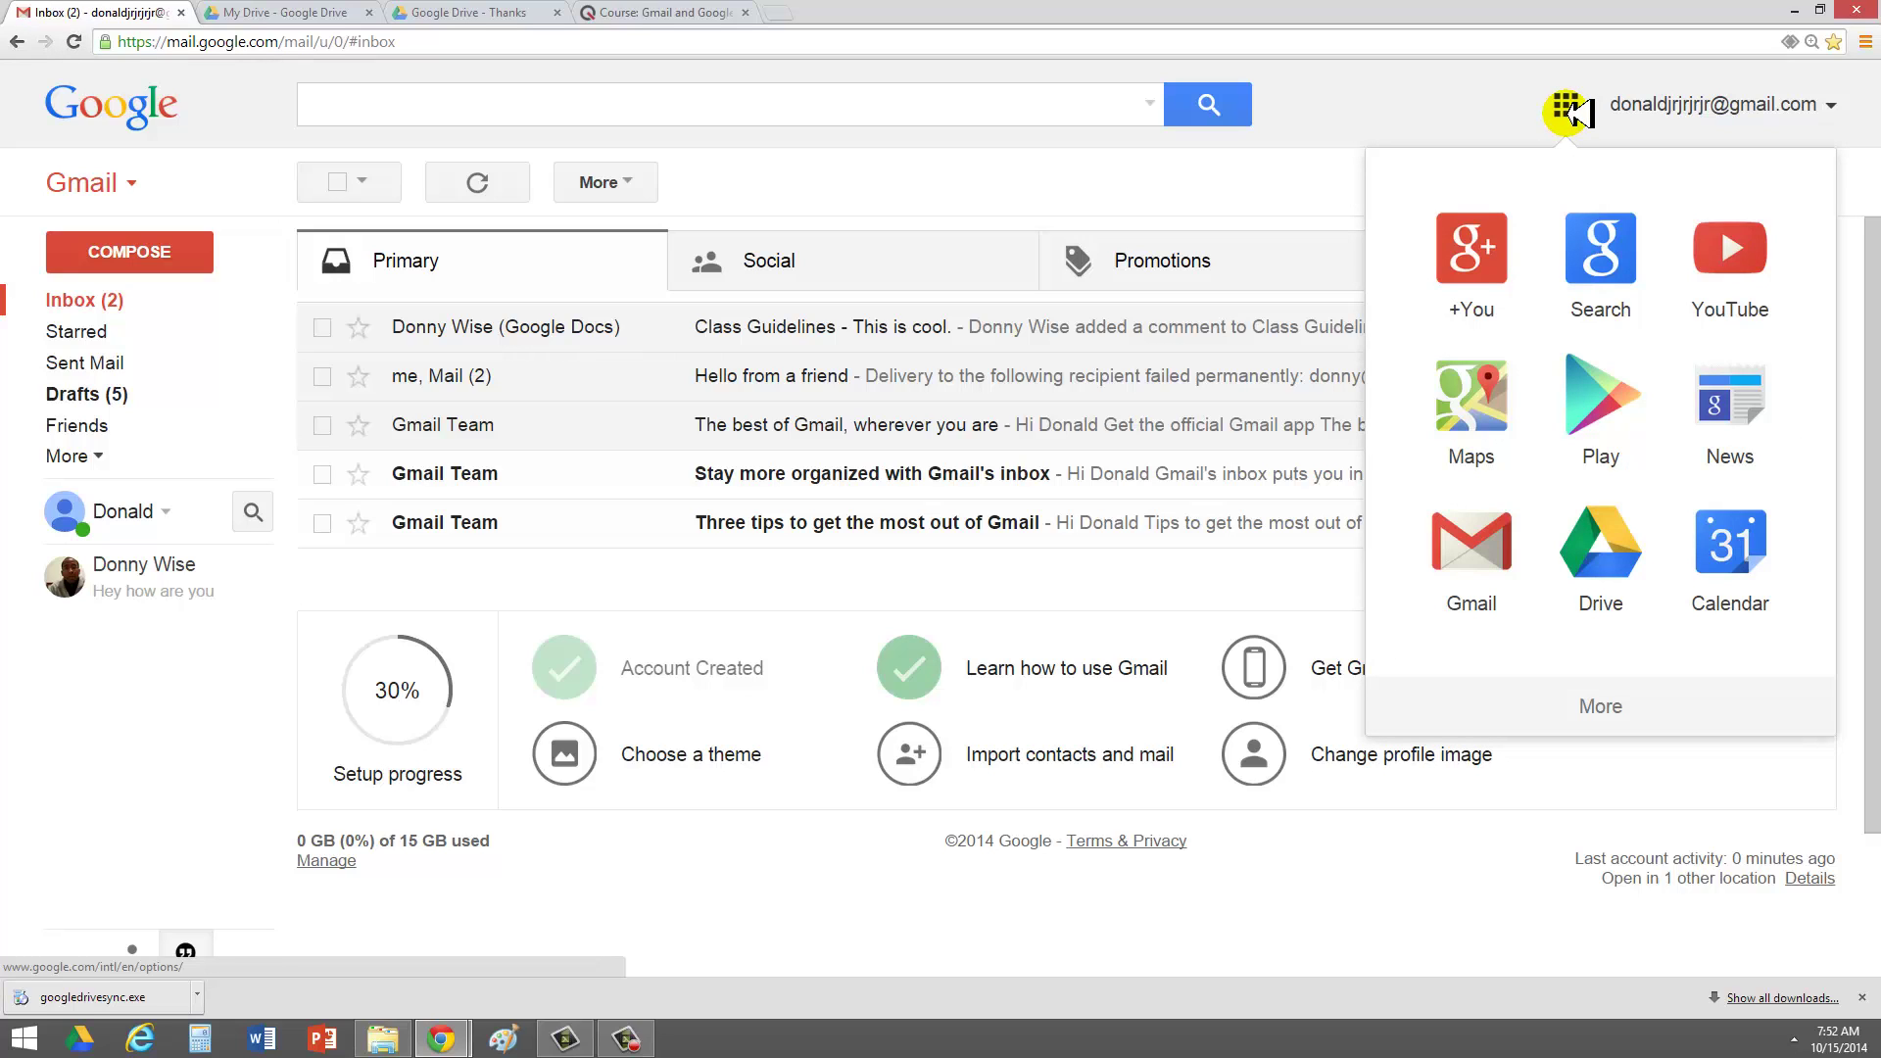
left_click(1607, 547)
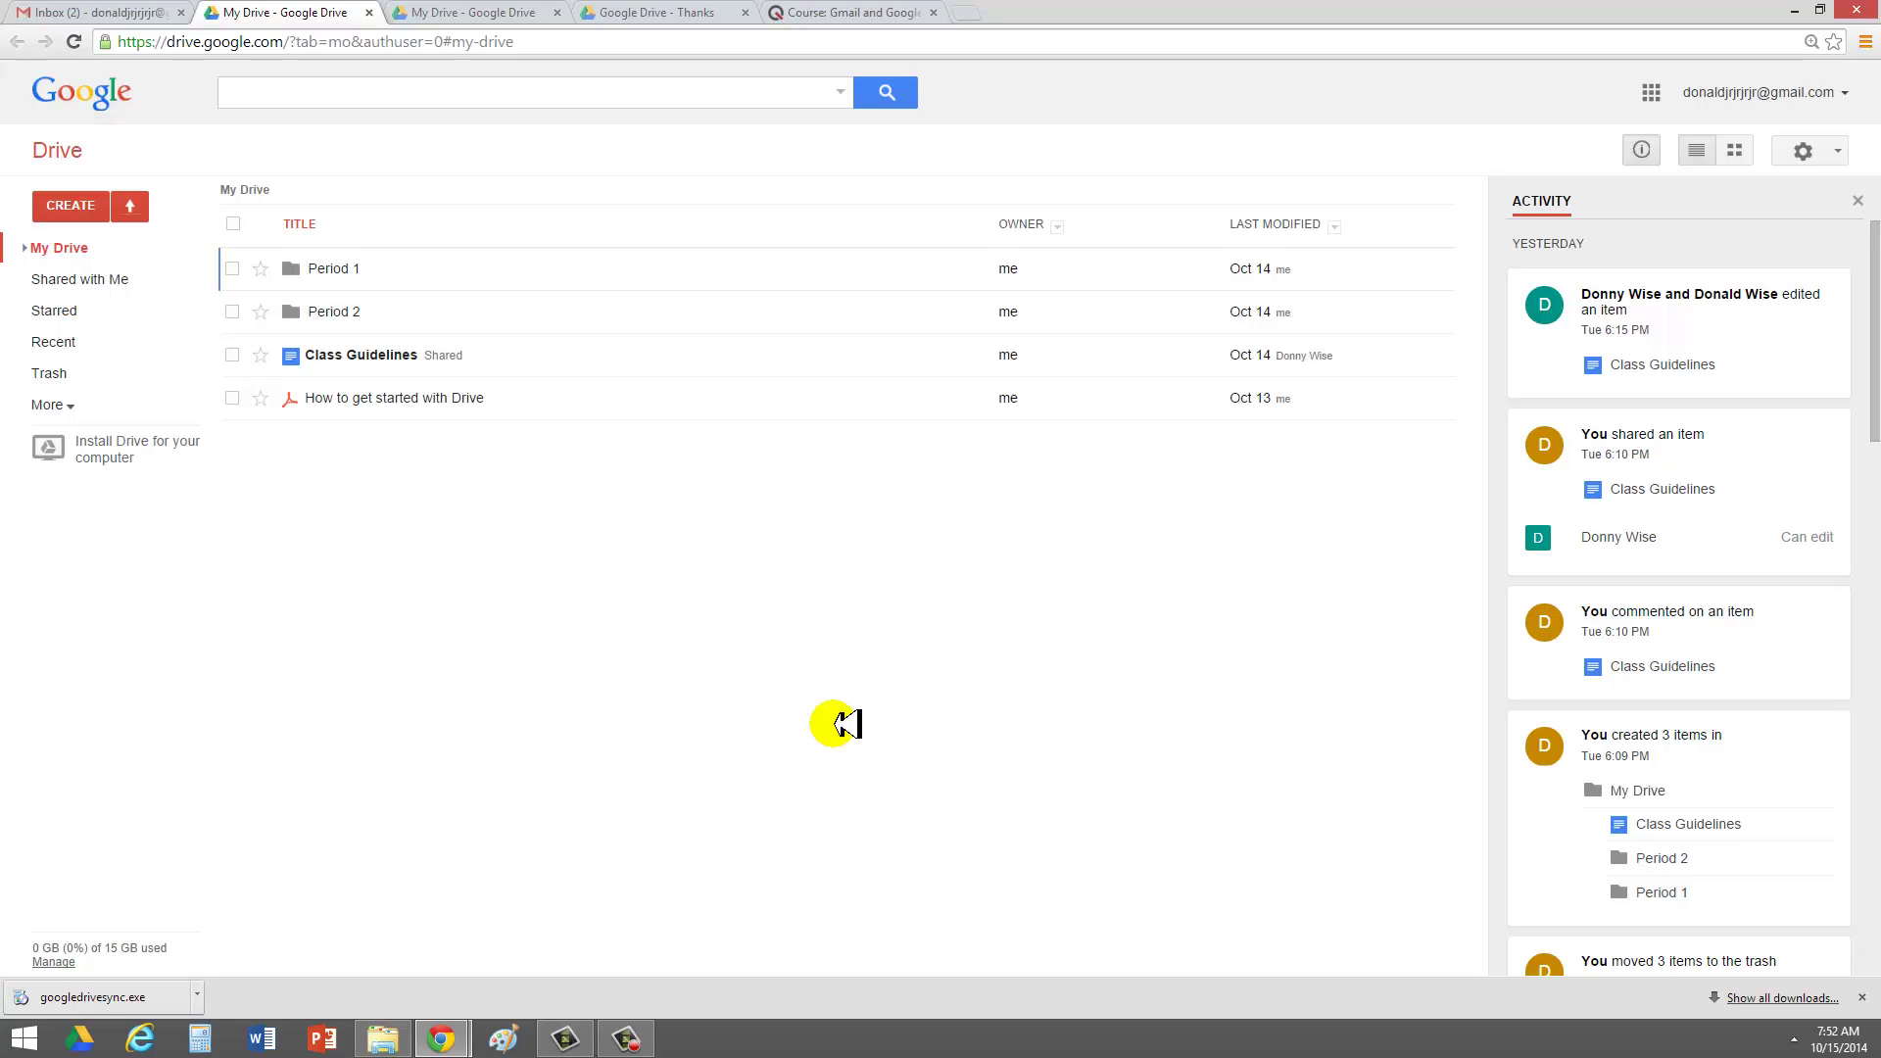
left_click(1739, 152)
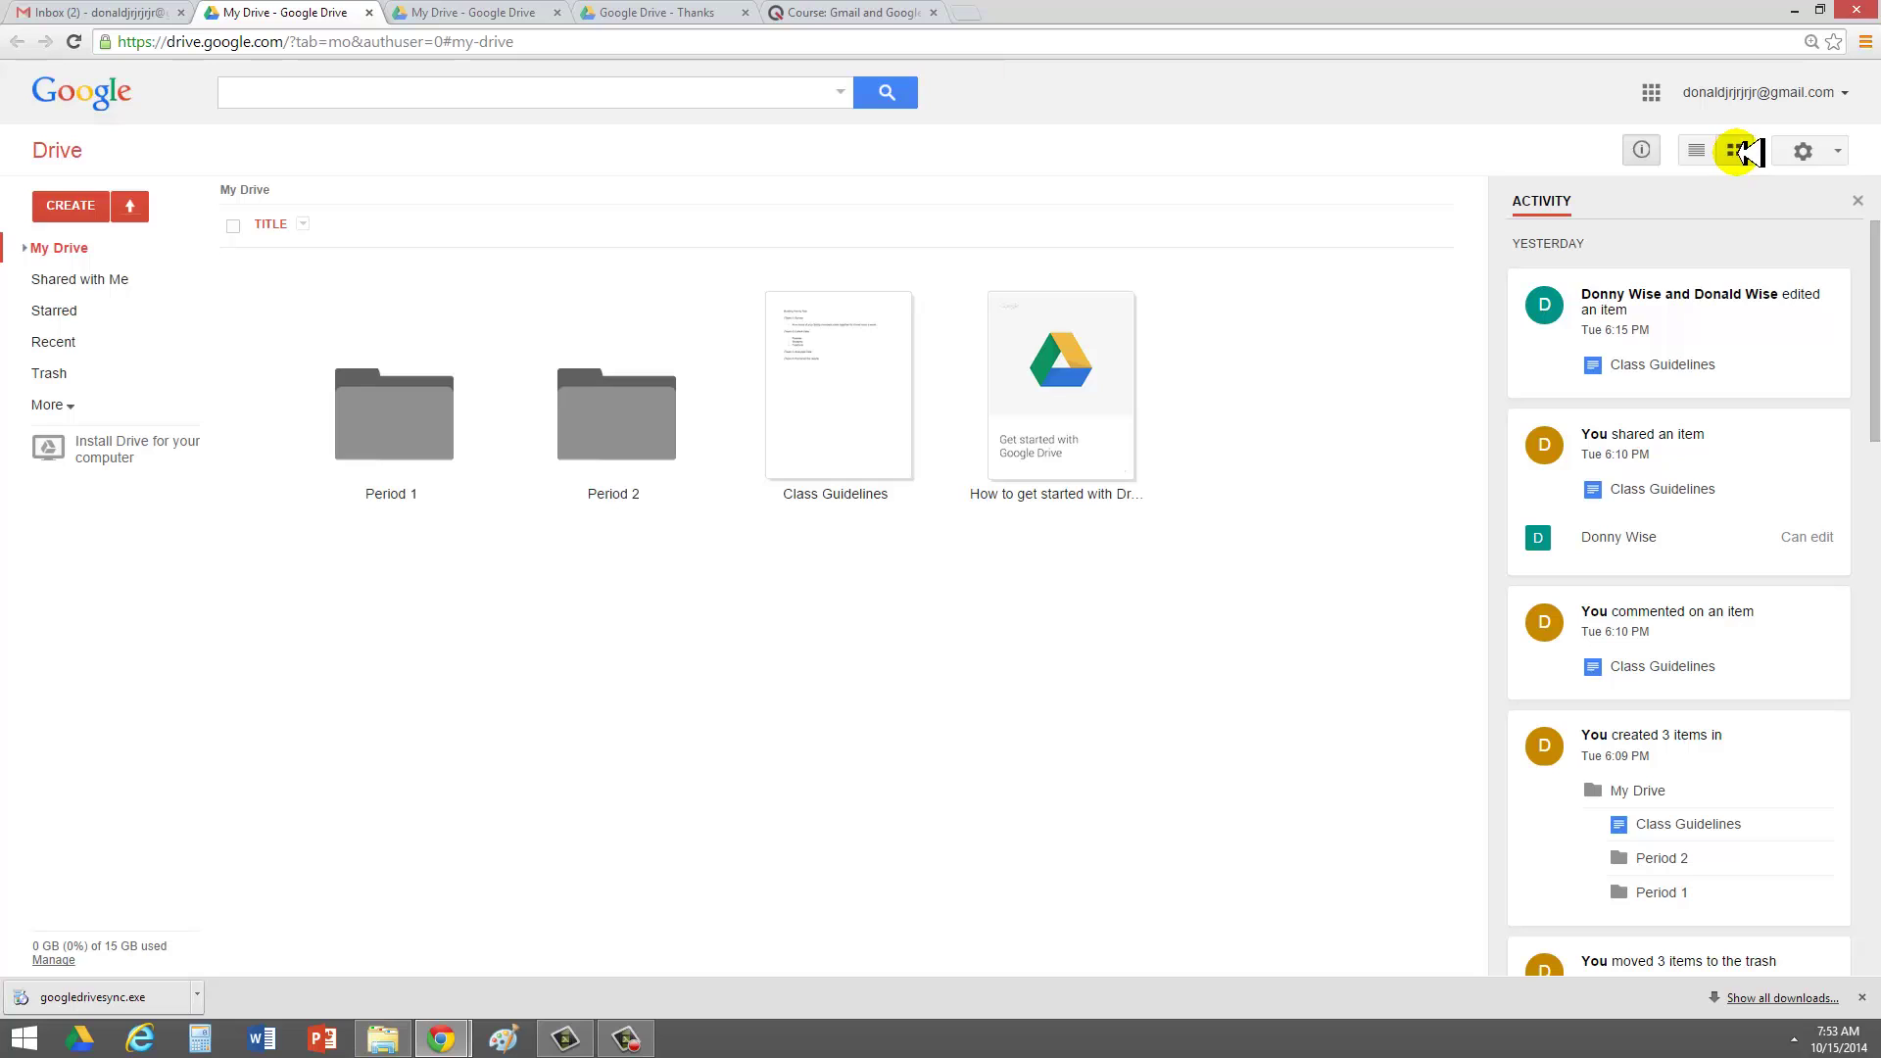
Switch to the new Drive experience and show the My Drive files as a list
left_click(1839, 151)
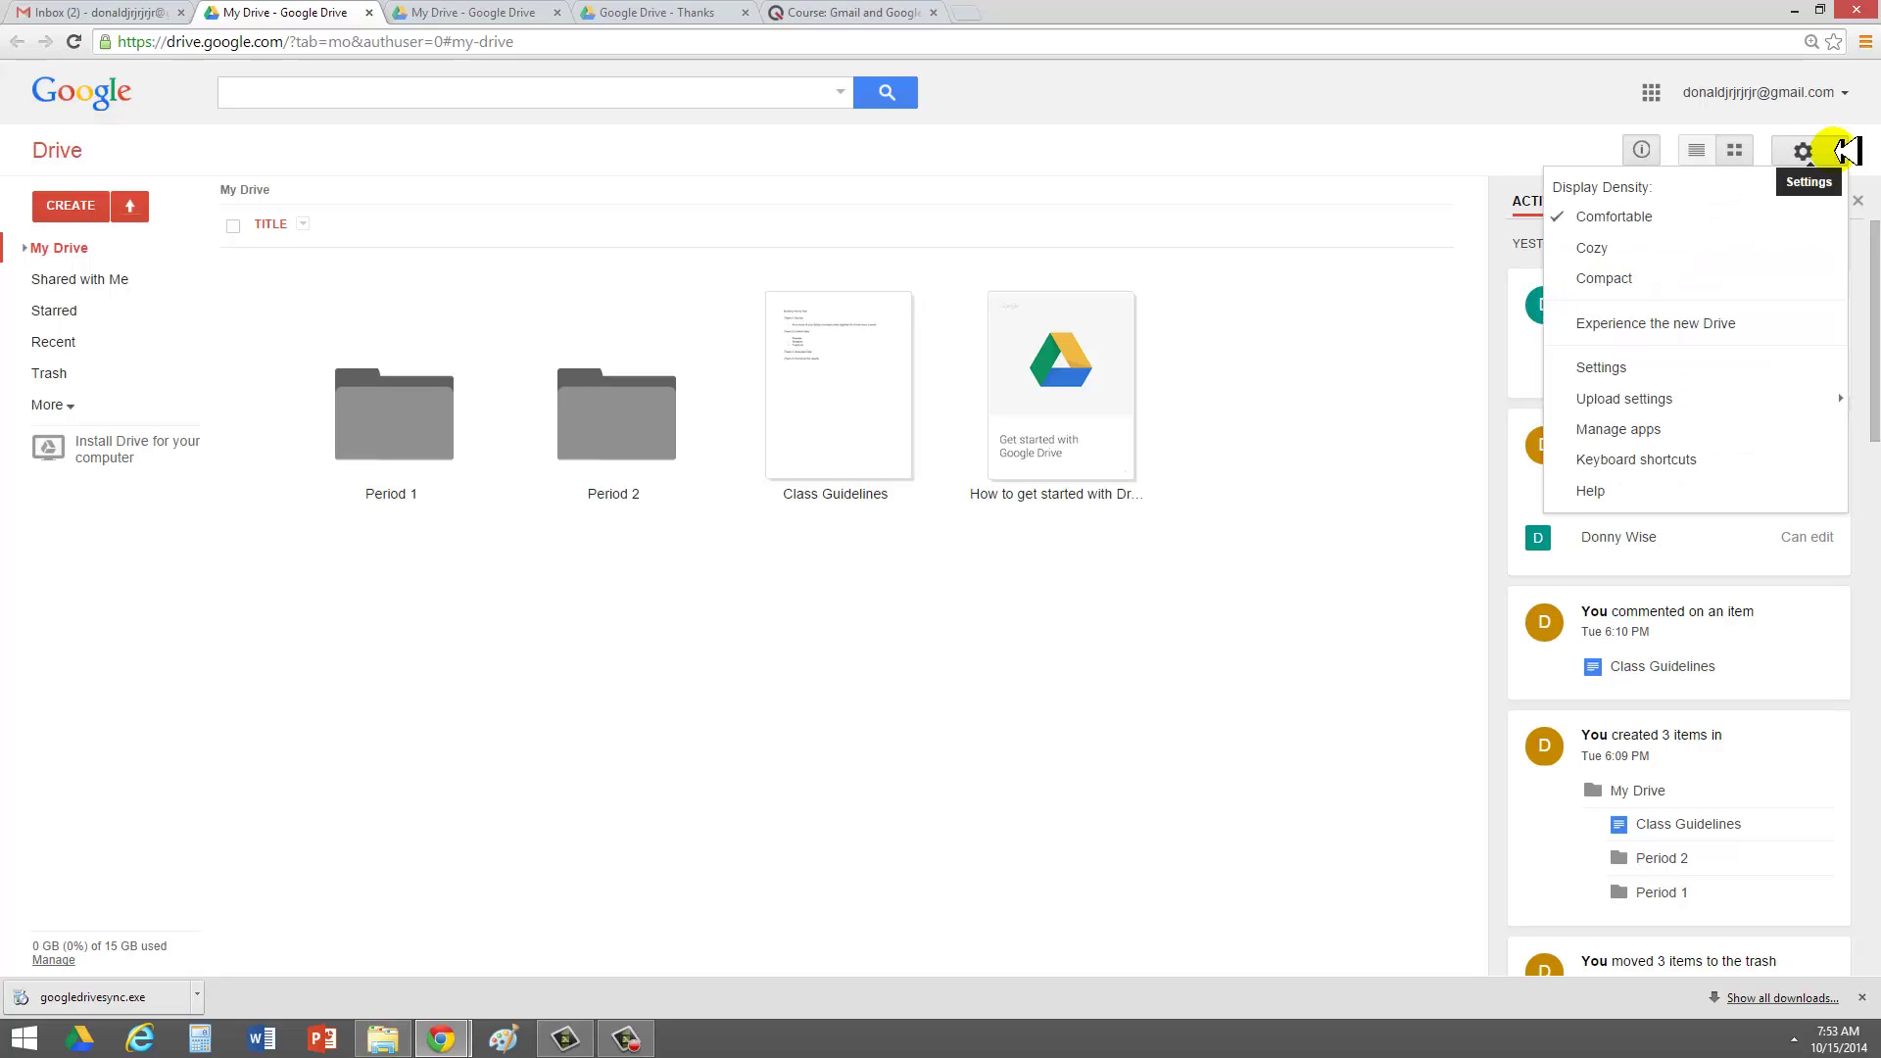
left_click(1775, 313)
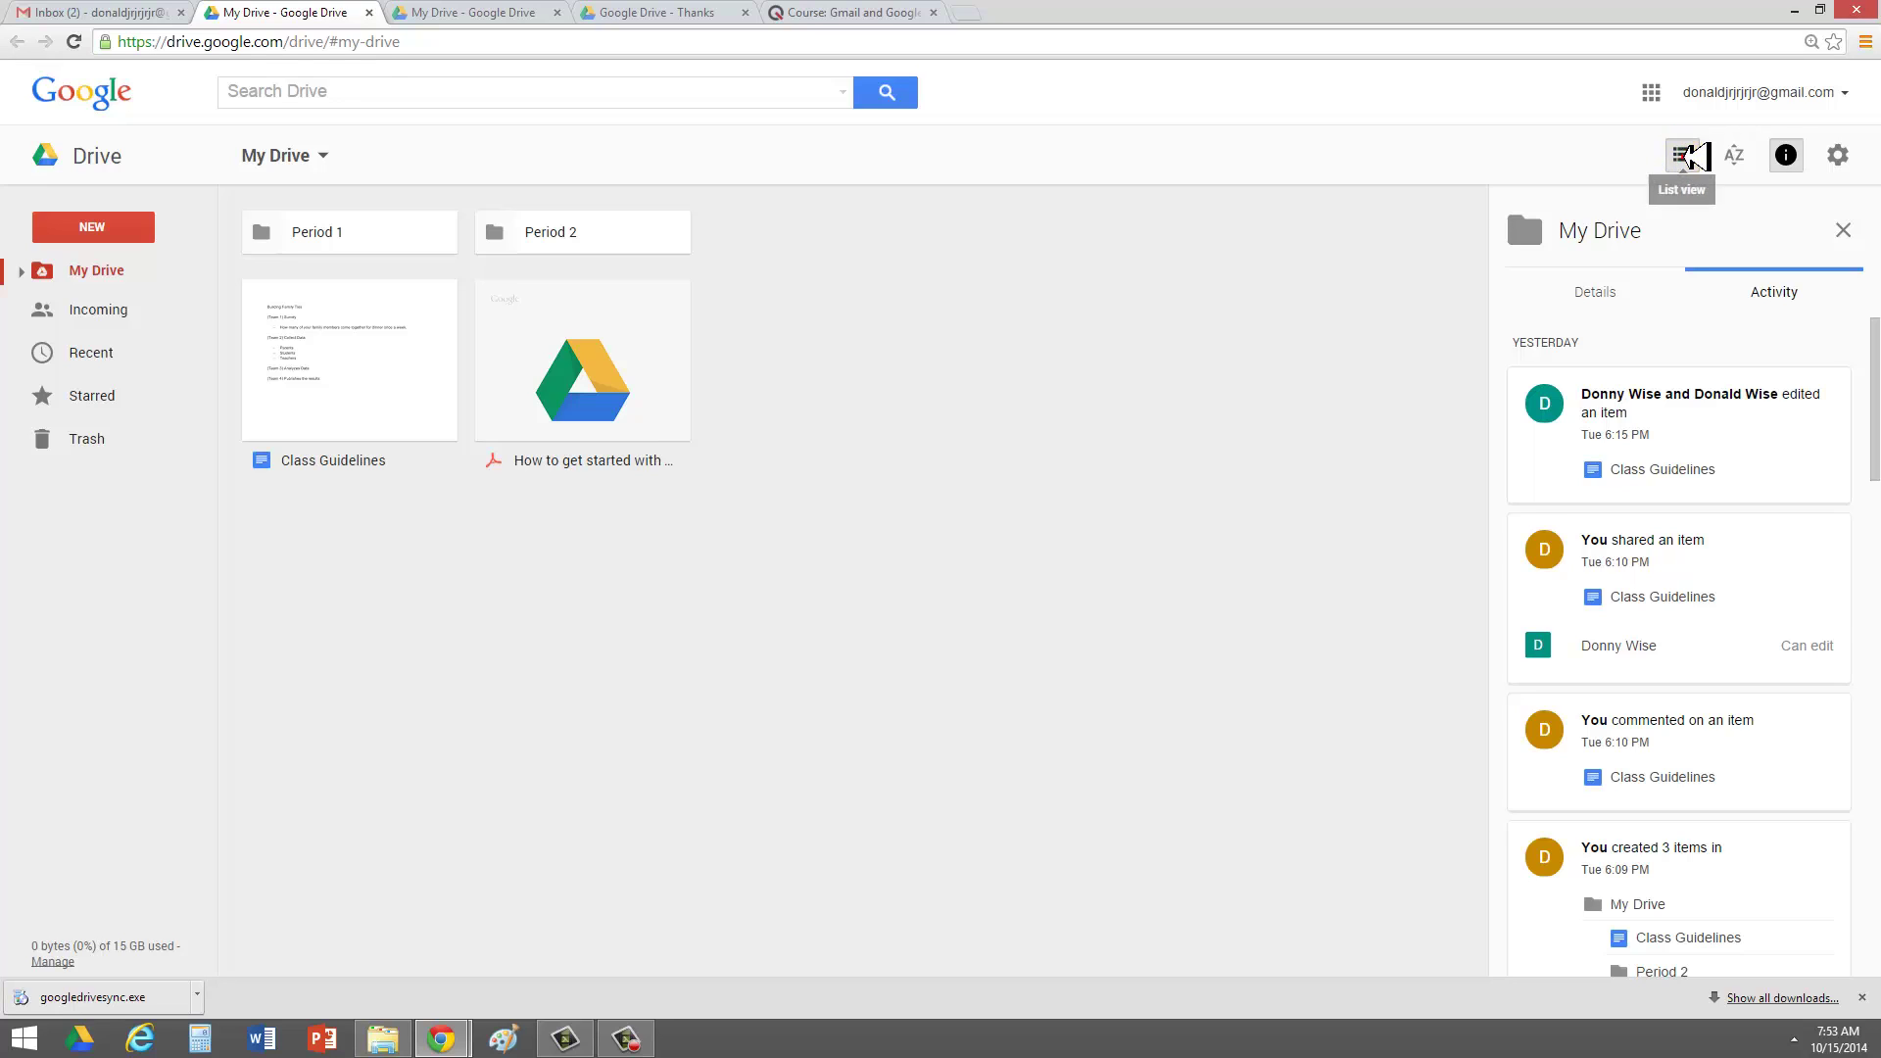
left_click(1683, 154)
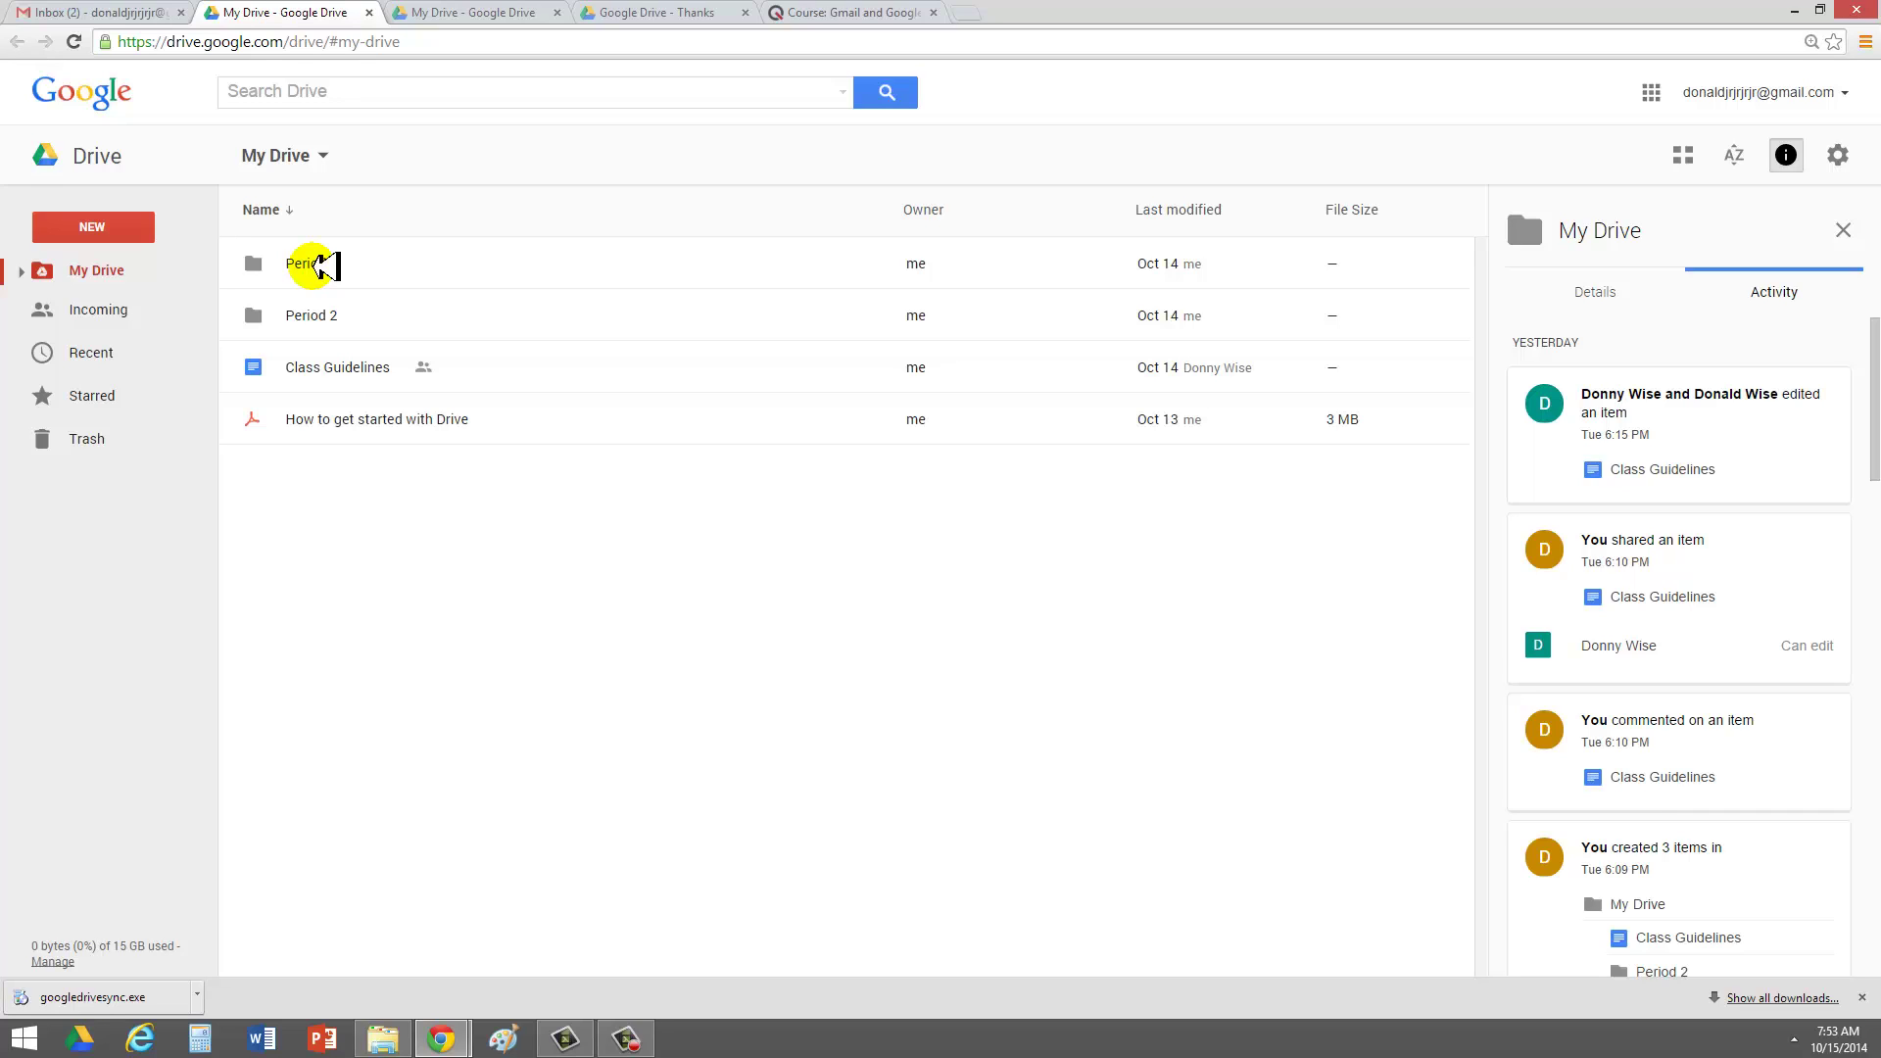
Open the Period 1 folder and create a new Google Sheets spreadsheet in it
left_click(322, 263)
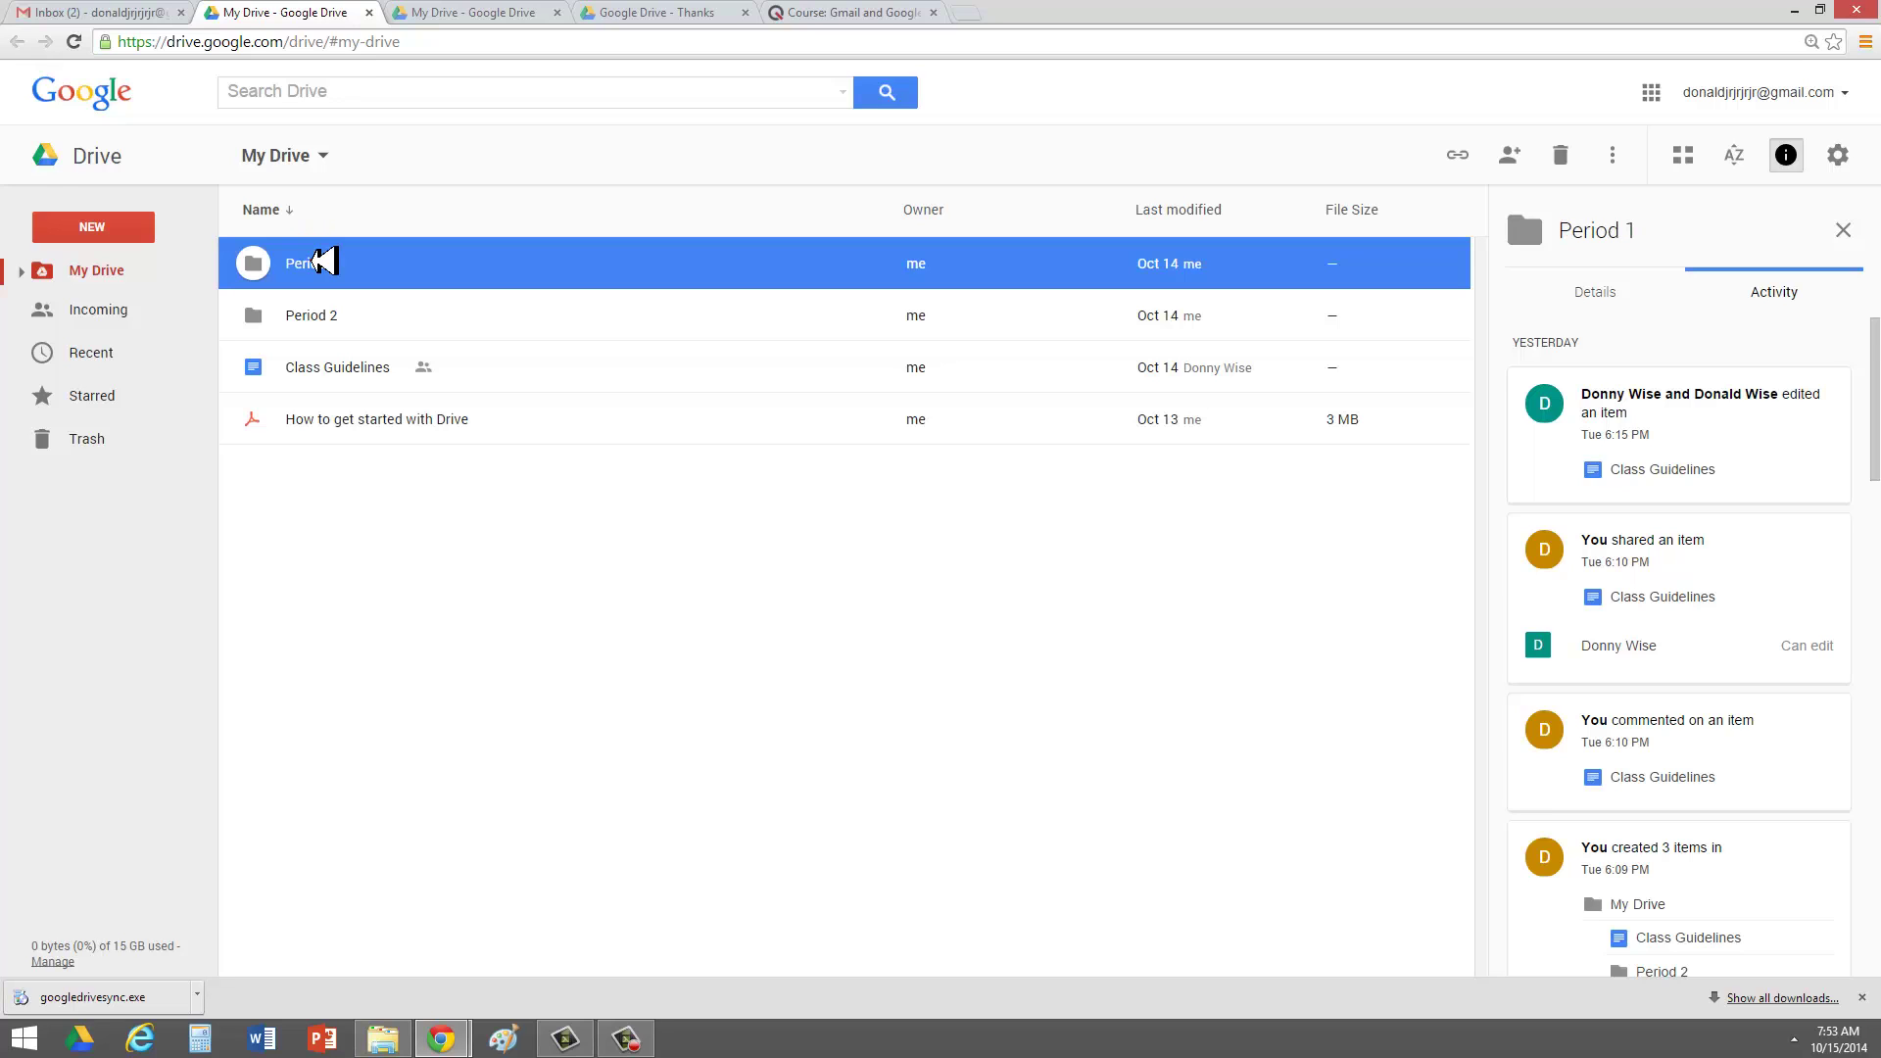
double_click(257, 261)
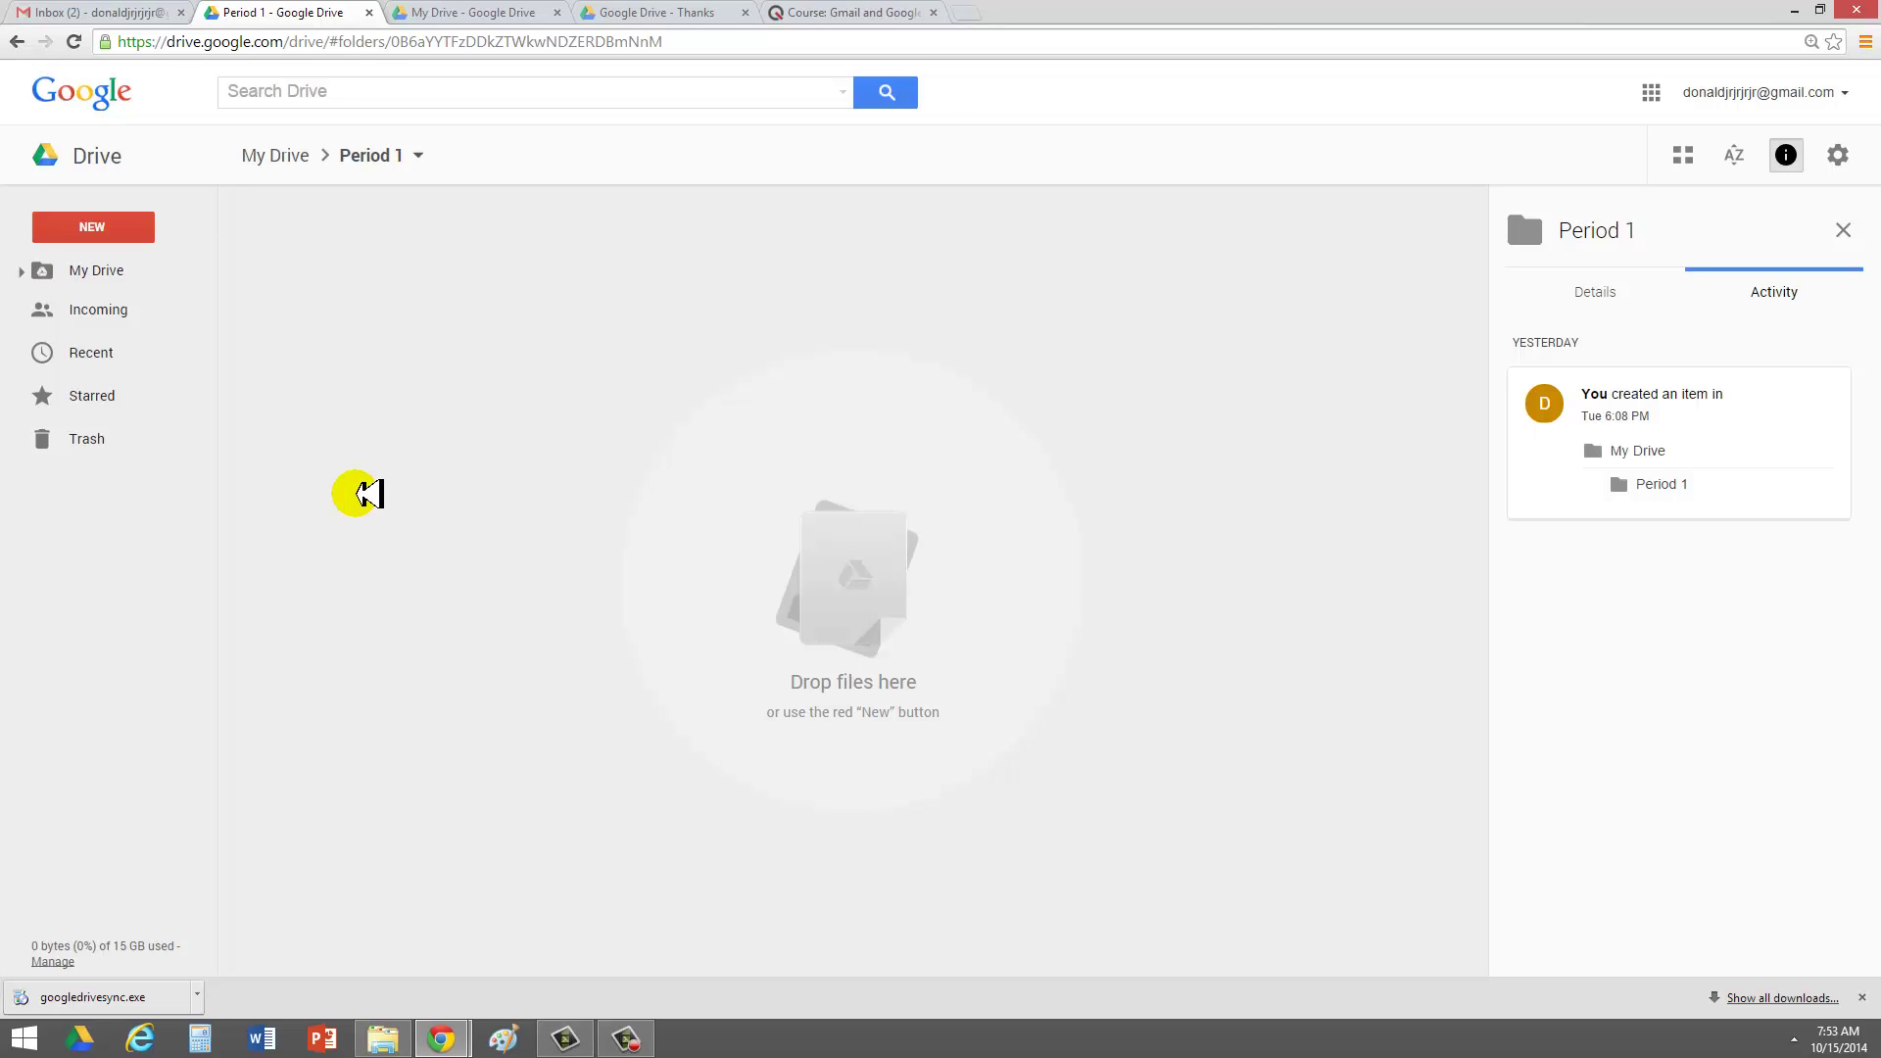
left_click(110, 227)
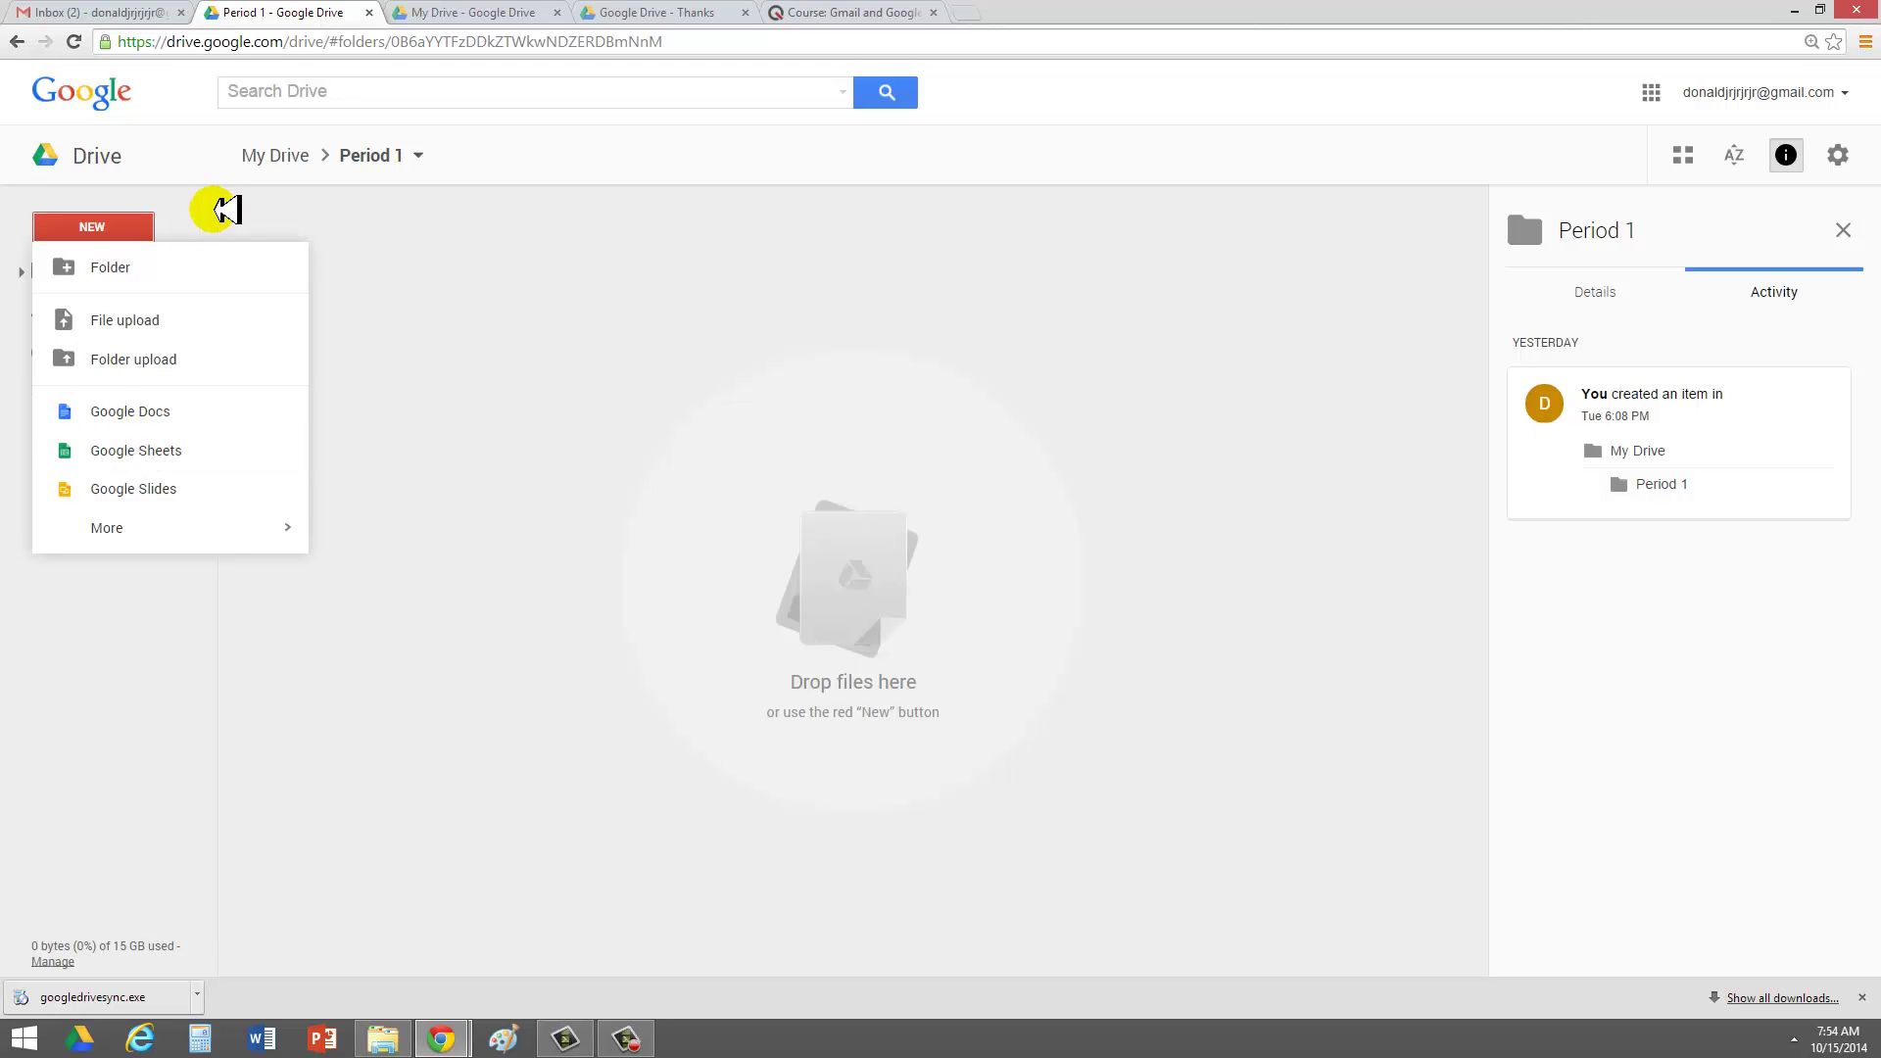
left_click(128, 227)
left_click(129, 227)
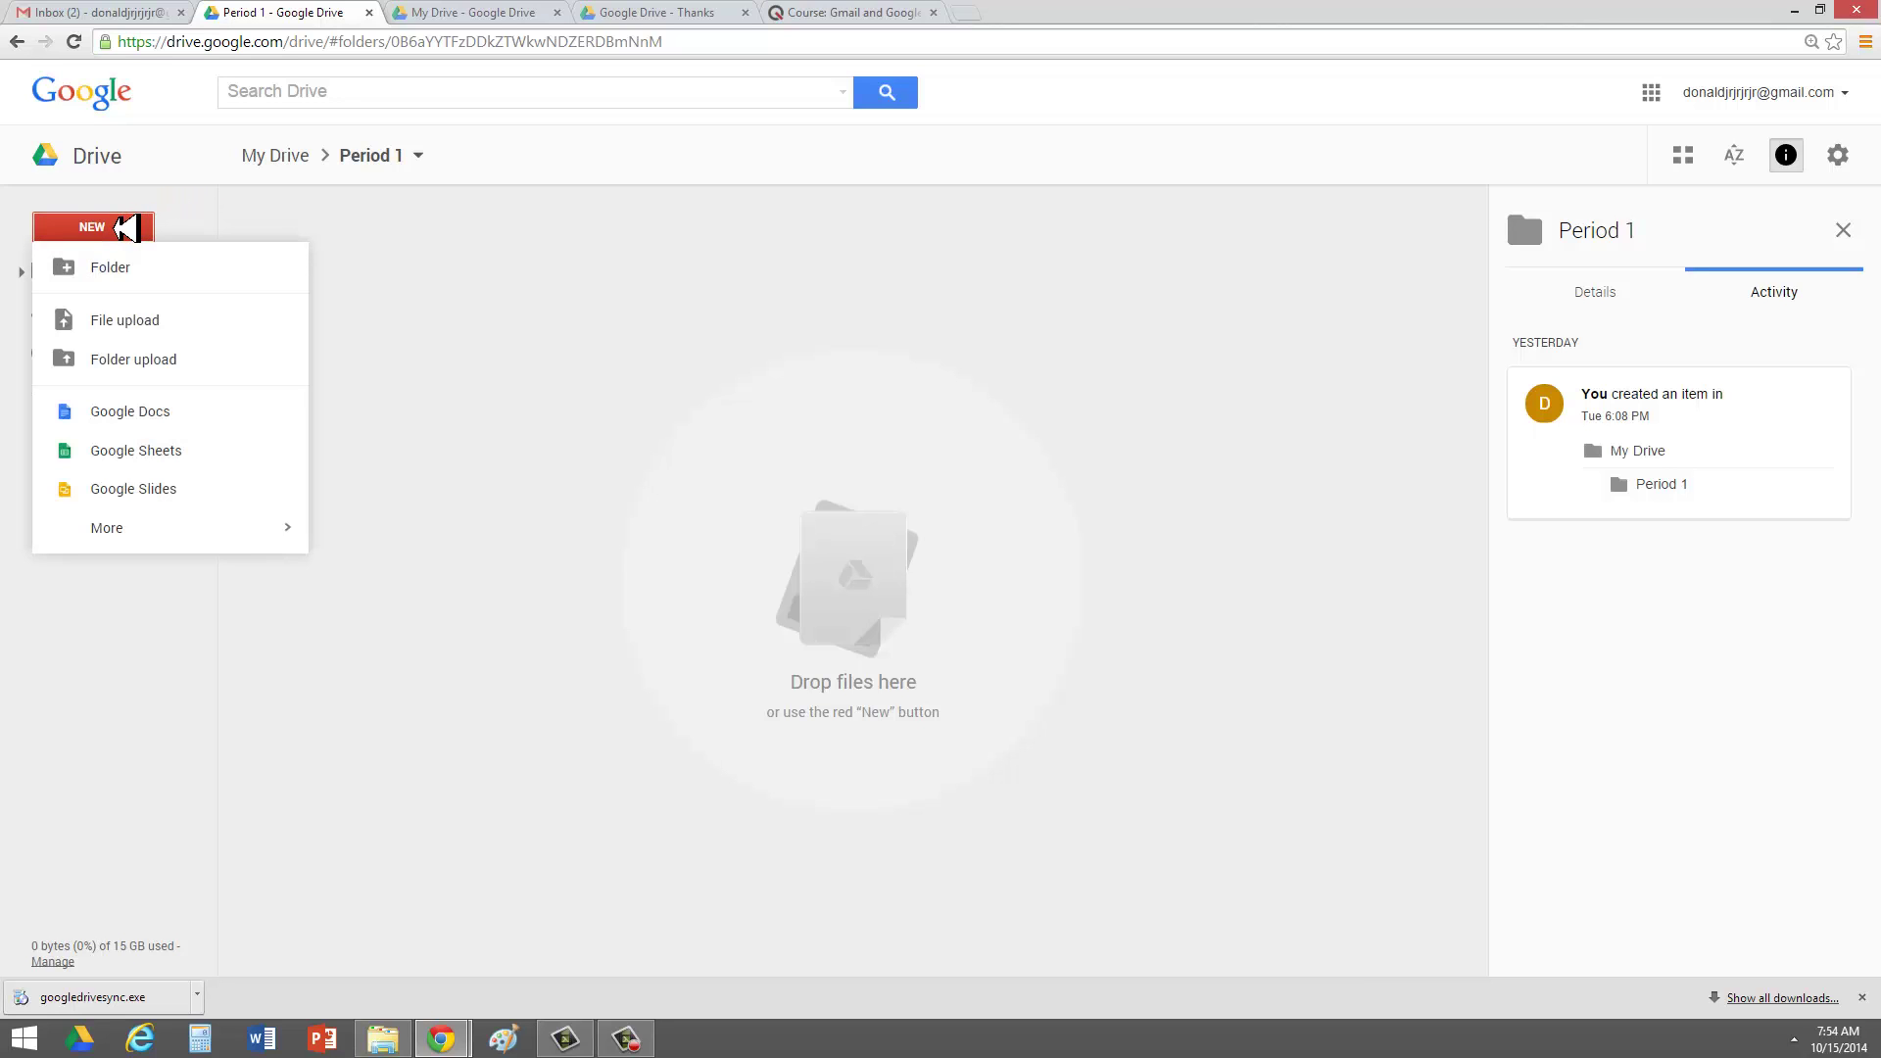
left_click(132, 450)
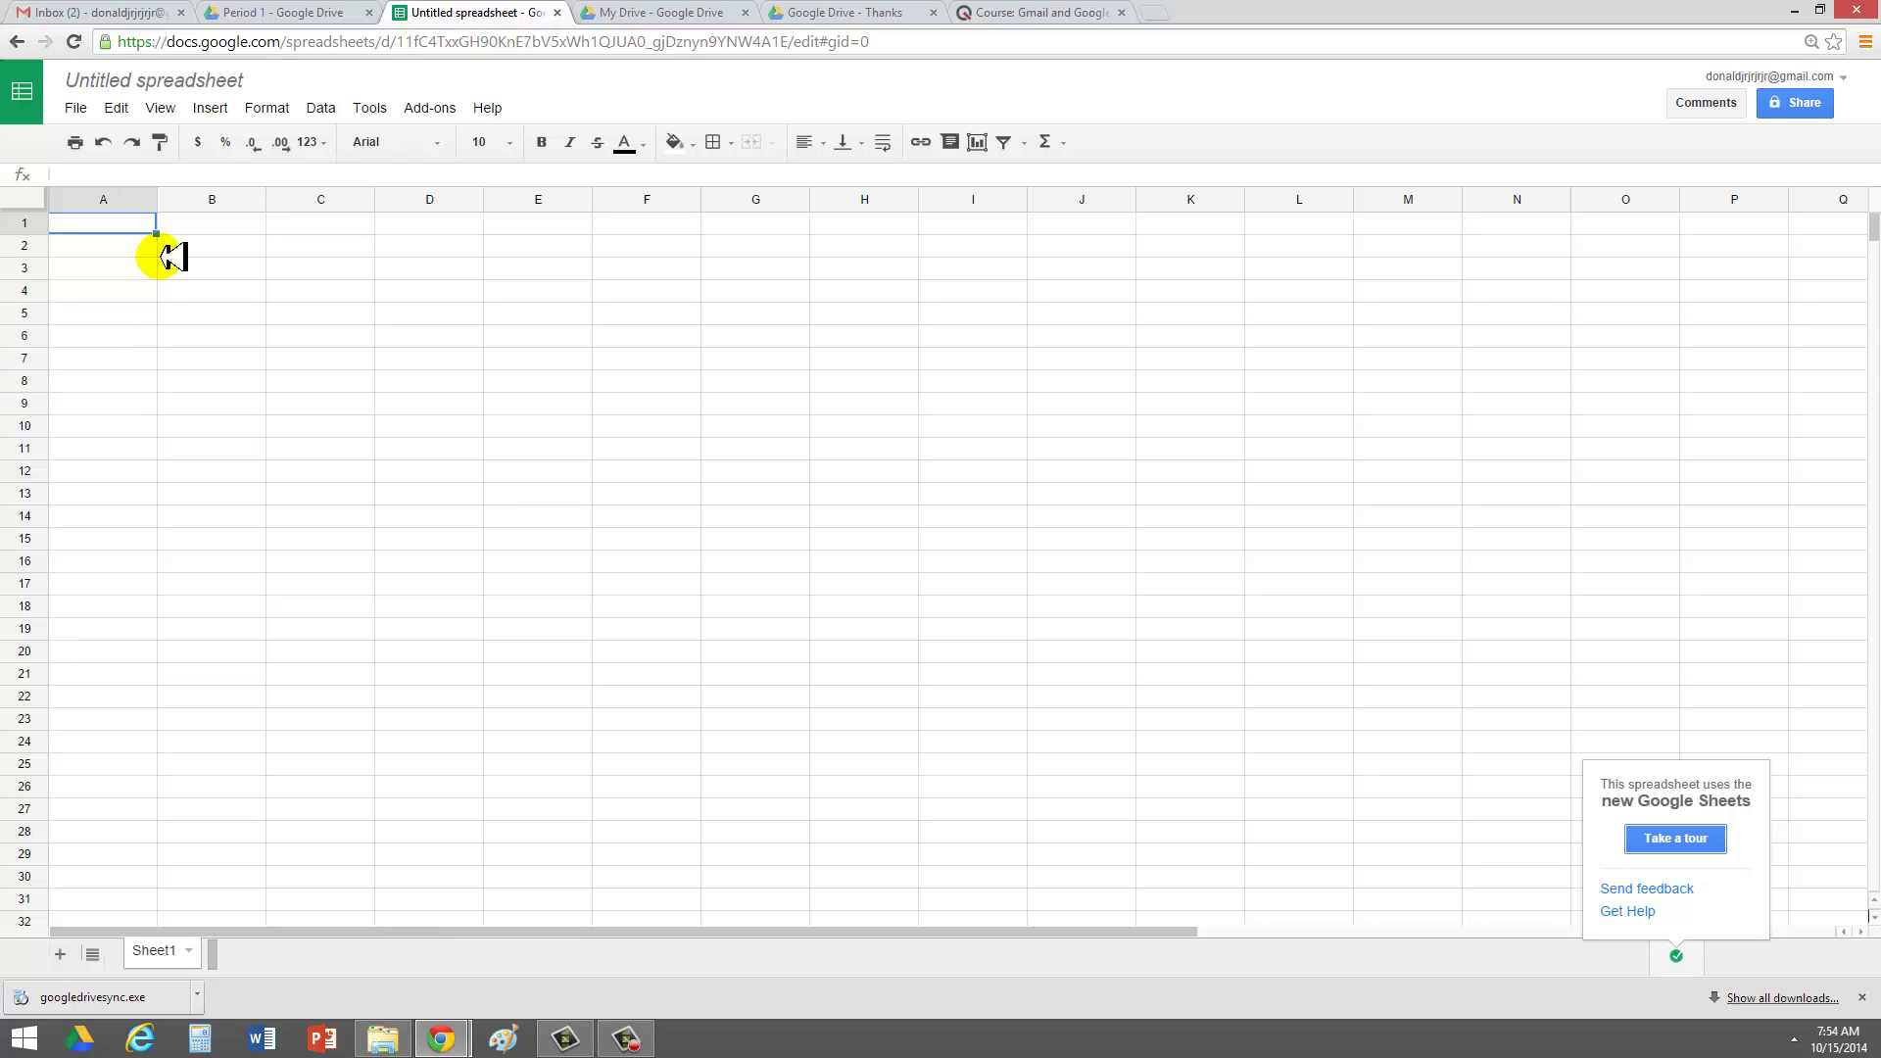
Highlight columns B, C, D, E and G one after another to point out the spreadsheet's columns
left_click(206, 193)
left_click(308, 194)
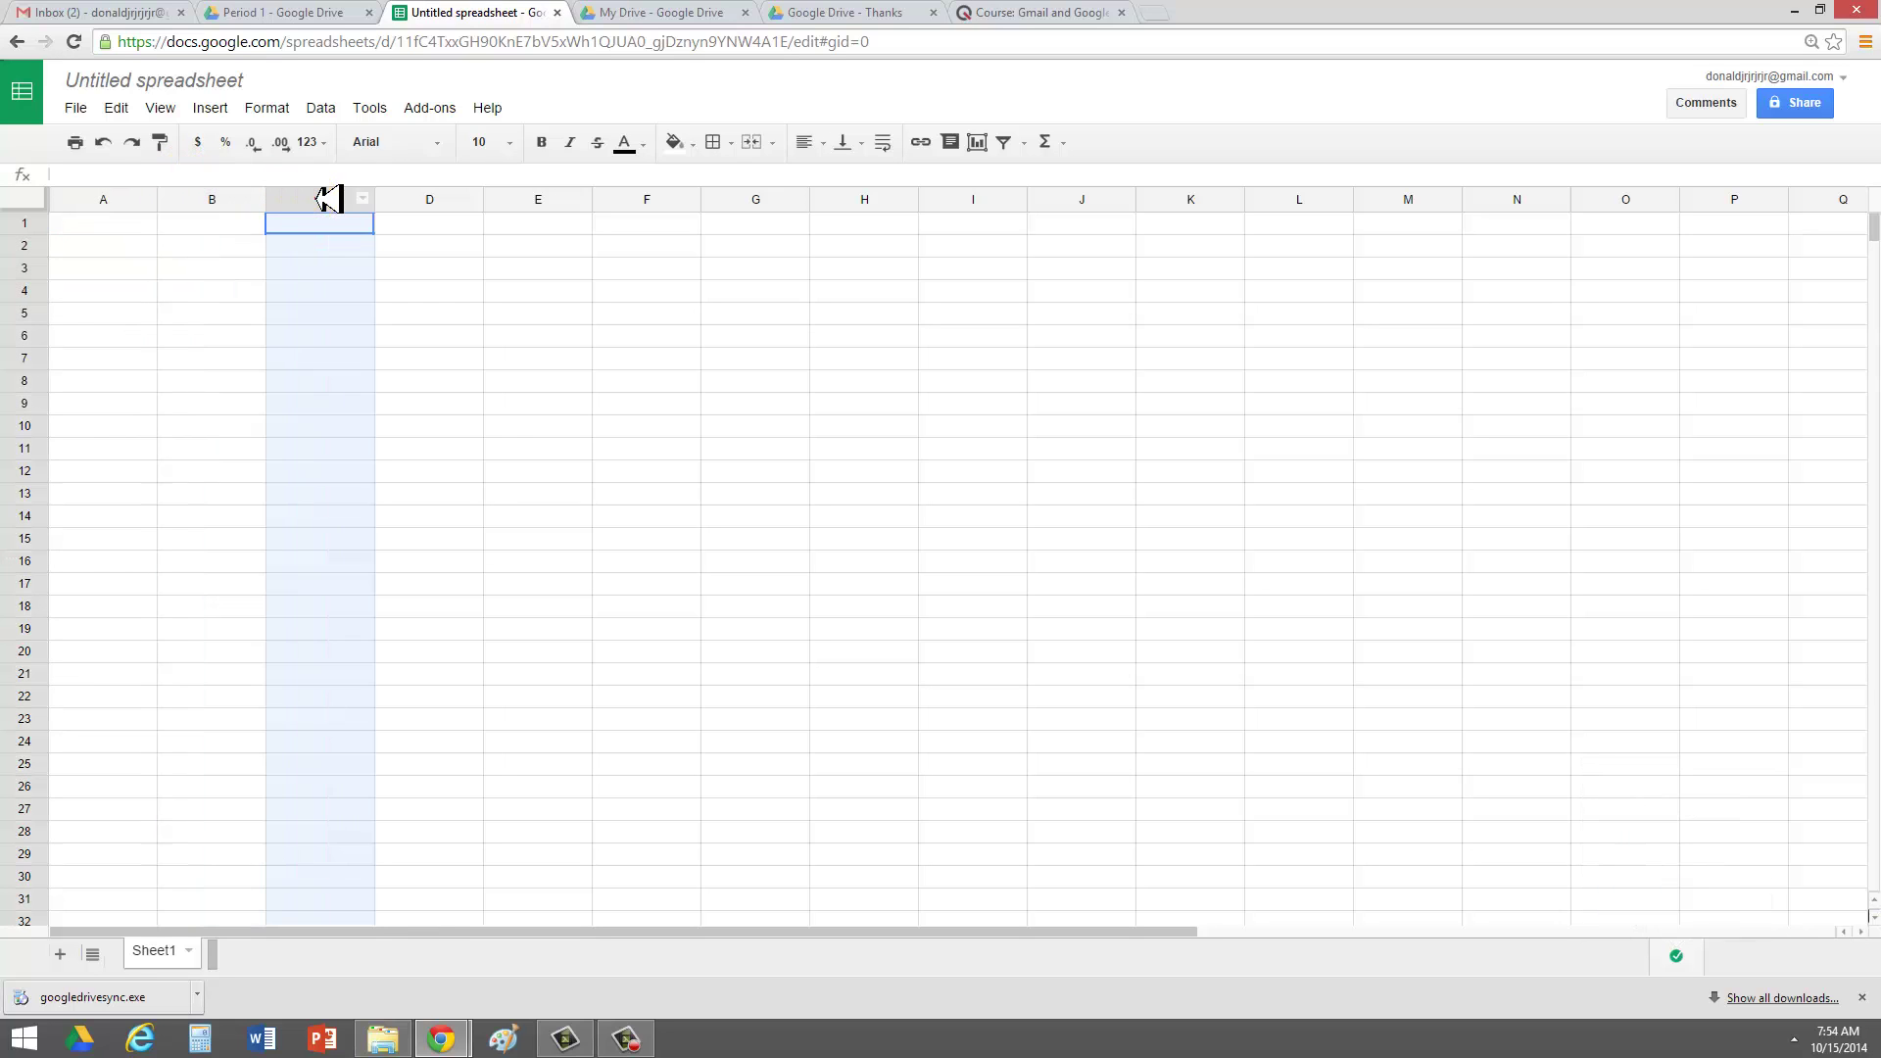
left_click(431, 199)
left_click(567, 193)
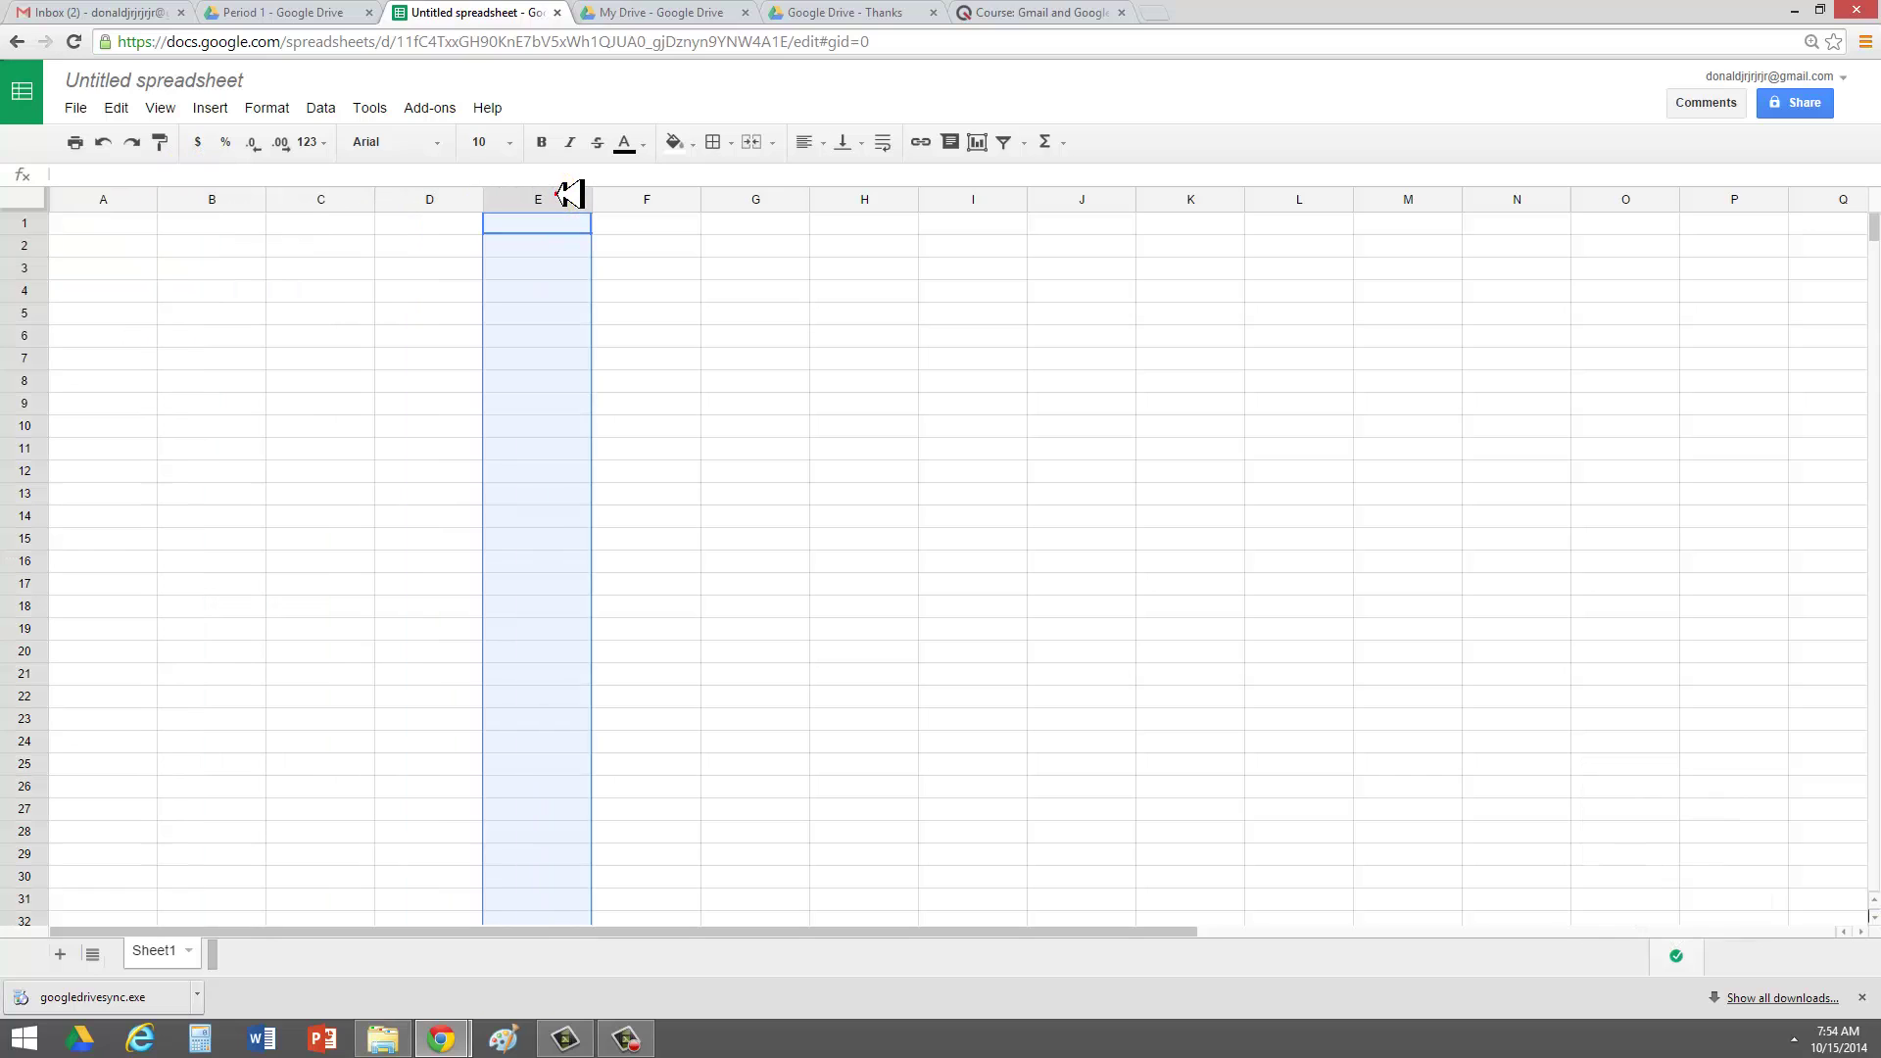
left_click(788, 199)
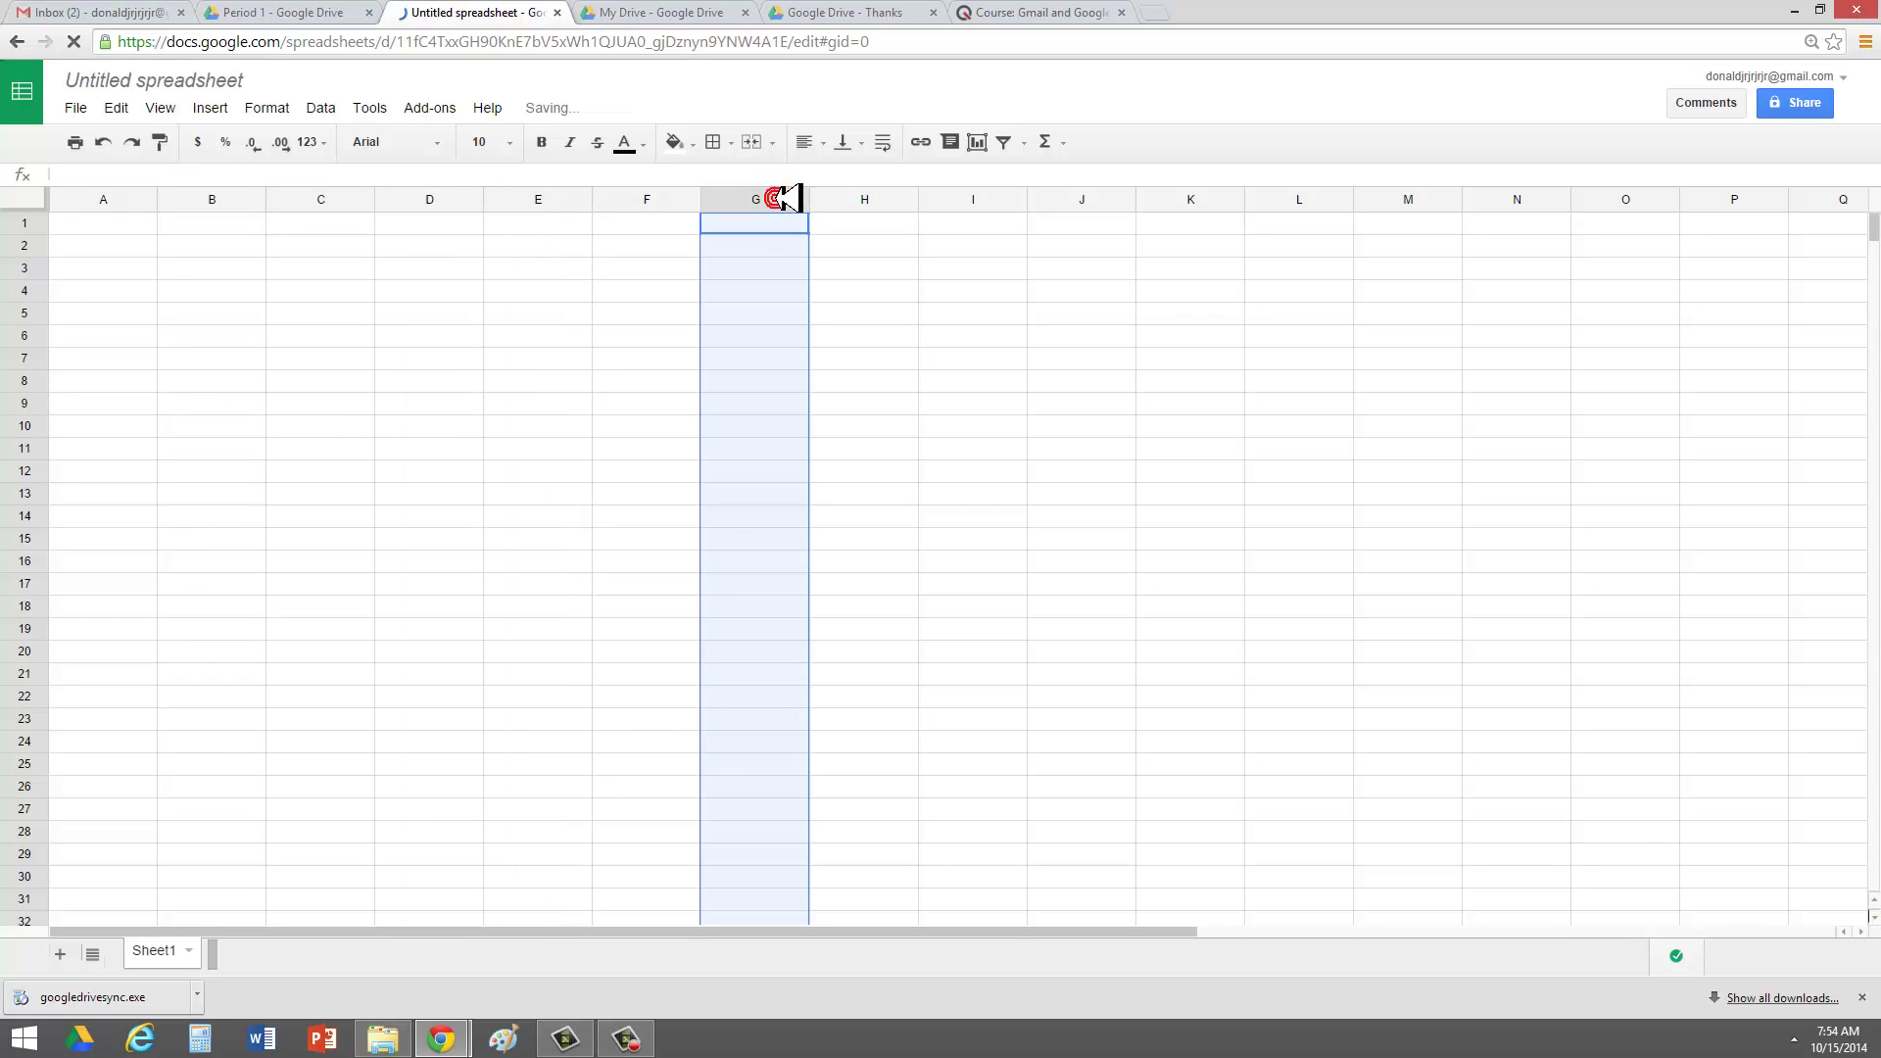
Highlight rows 1 through 5 one after another to point out the spreadsheet's rows
left_click(37, 225)
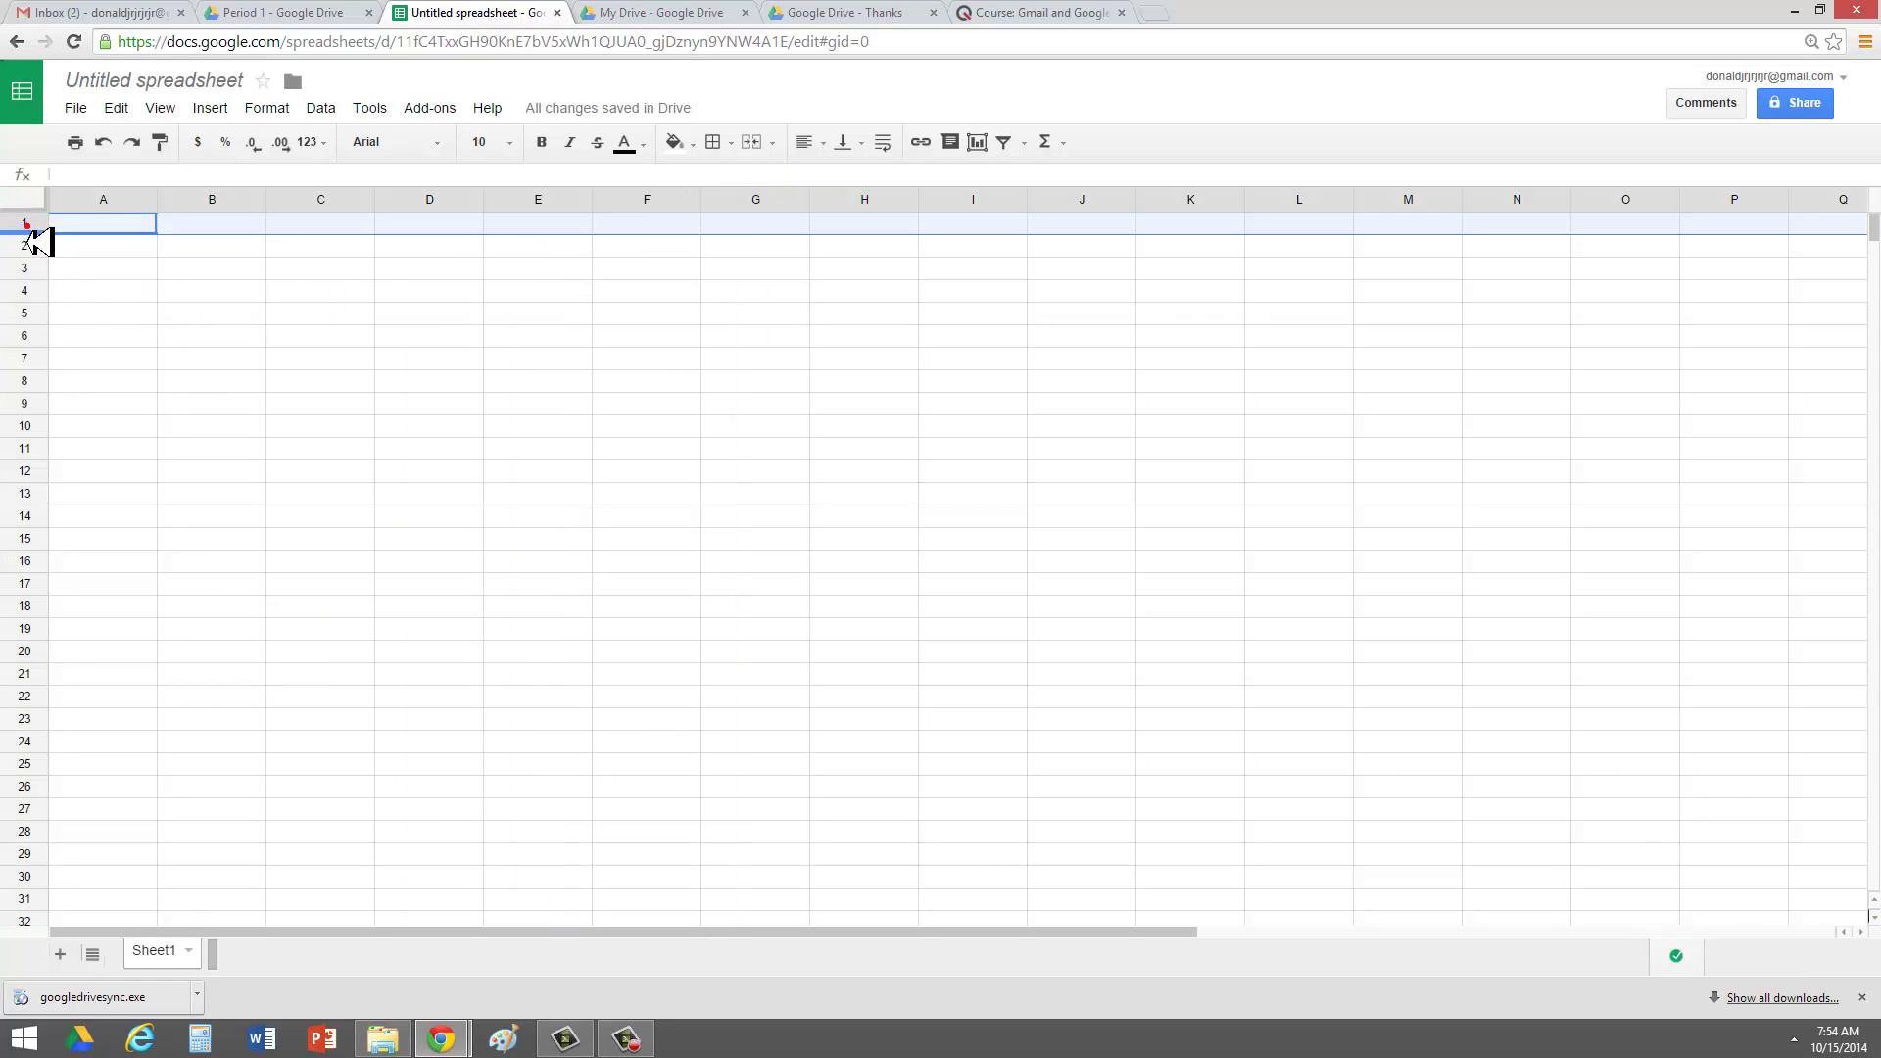
left_click(37, 246)
left_click(39, 268)
left_click(37, 291)
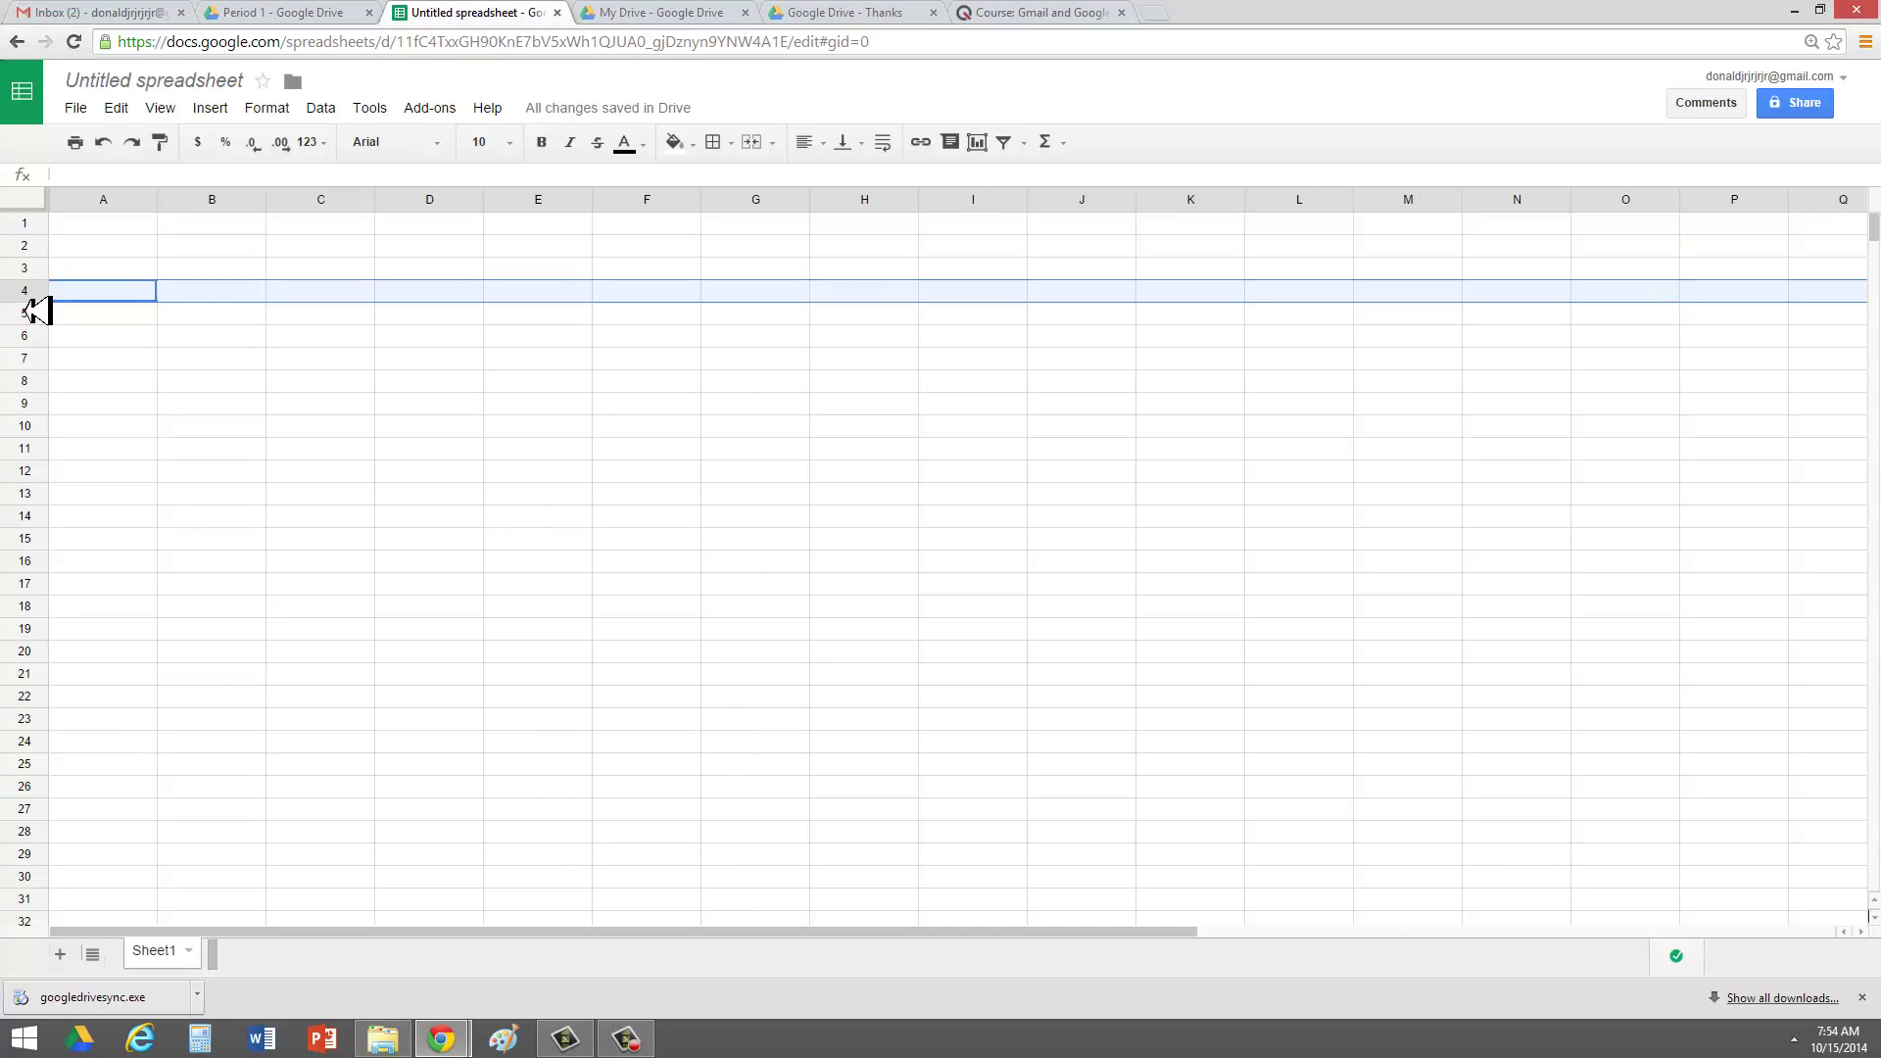
left_click(37, 313)
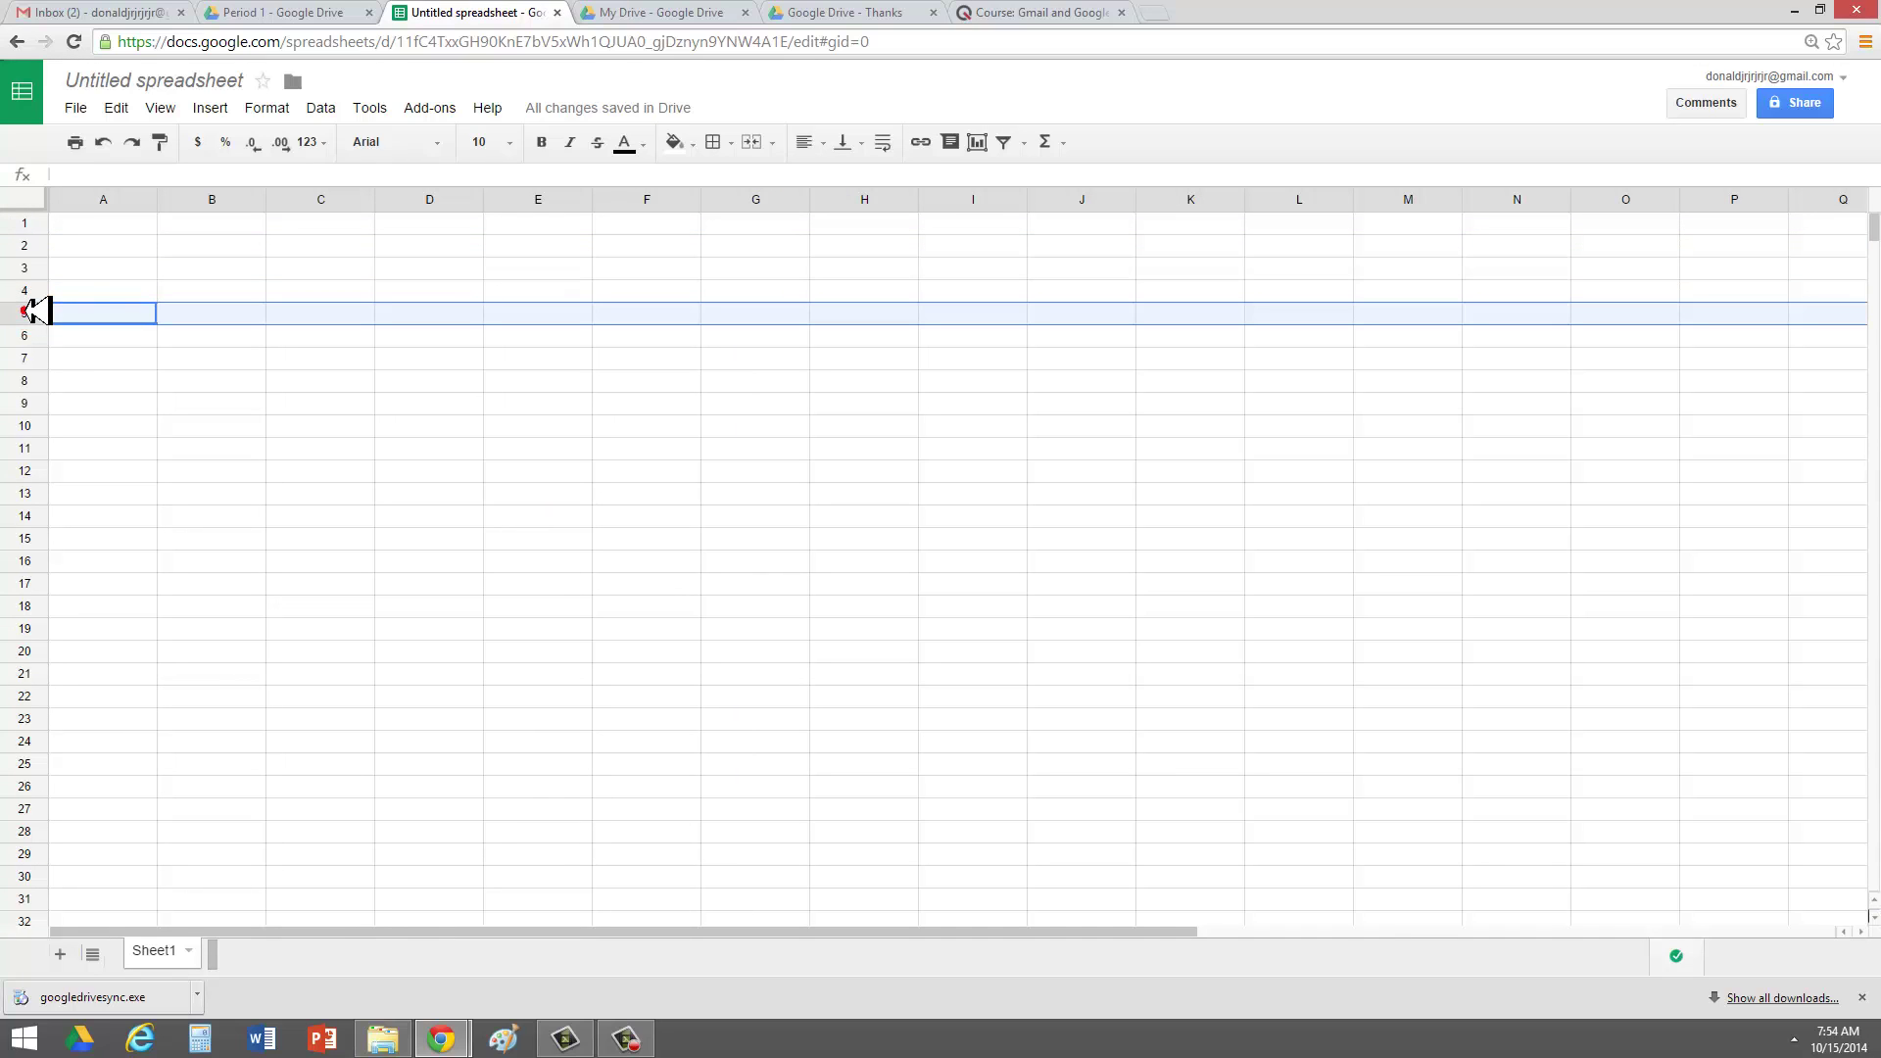
left_click(36, 312)
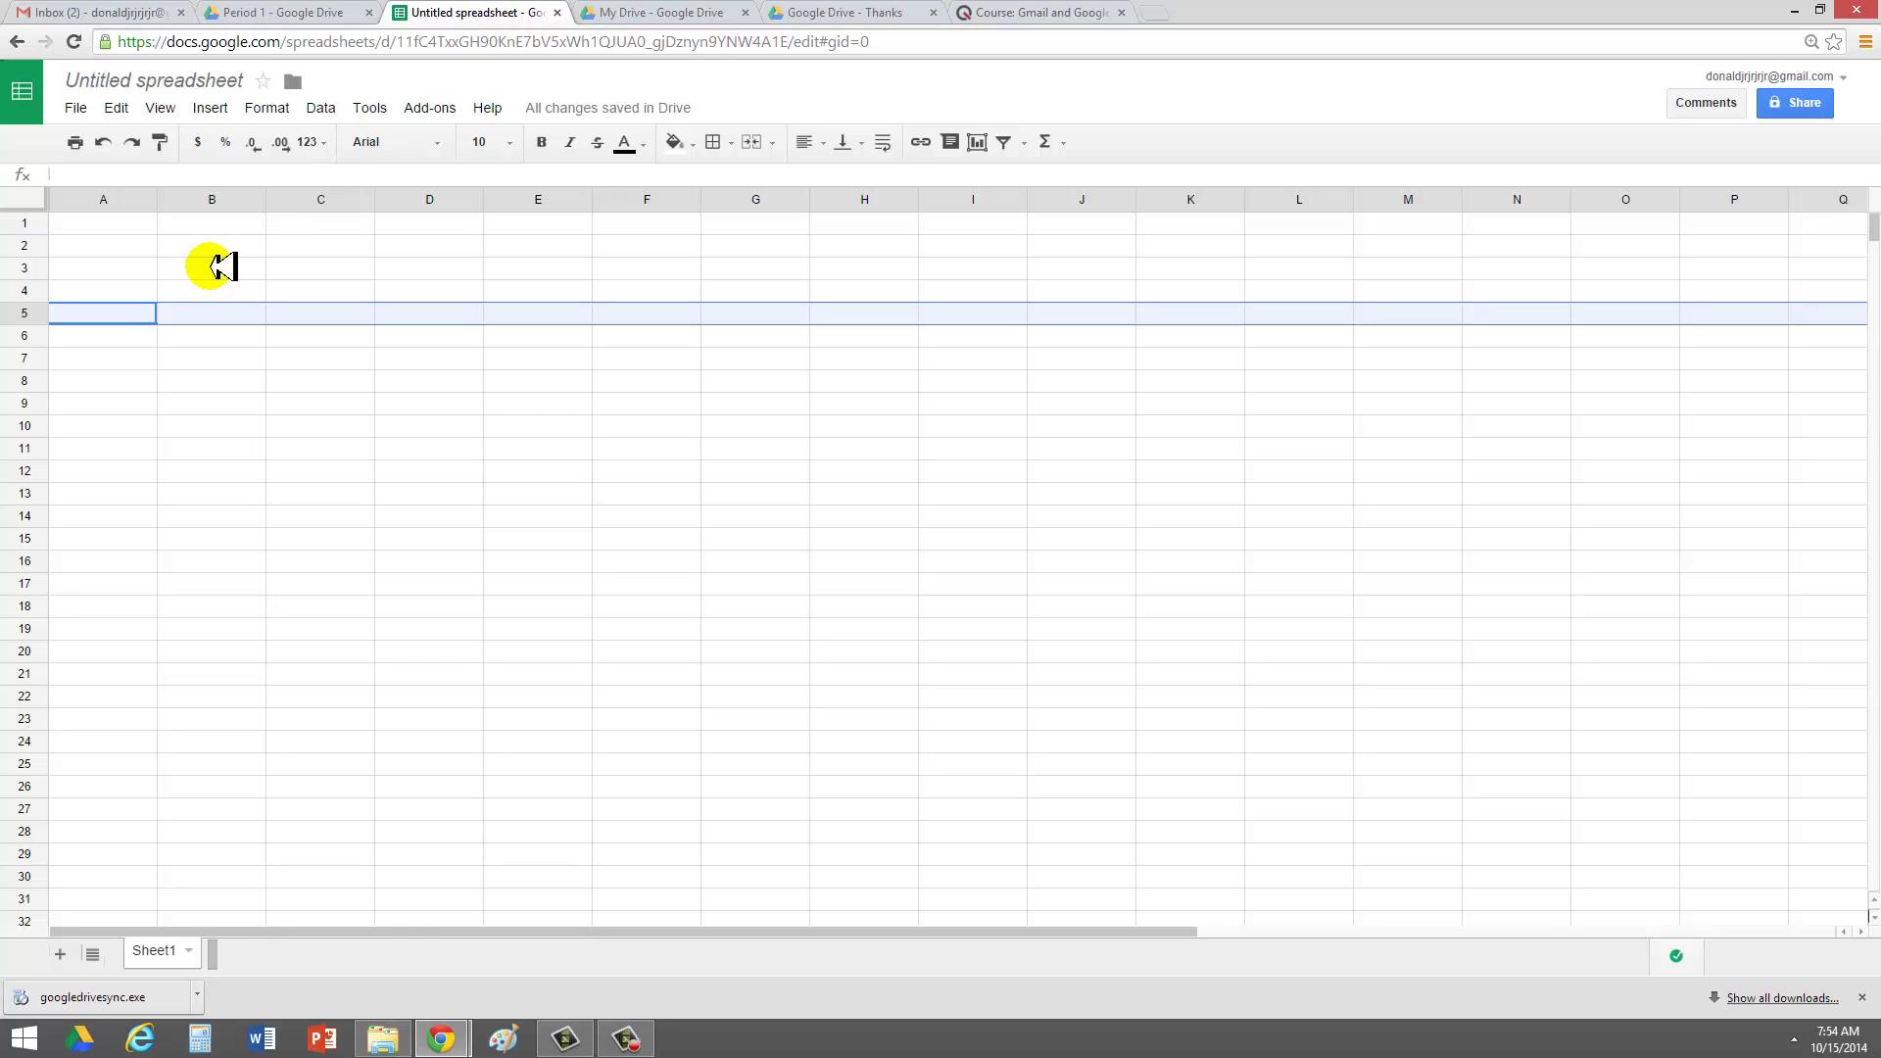
Rename the untitled spreadsheet as Data Analysis
left_click(175, 77)
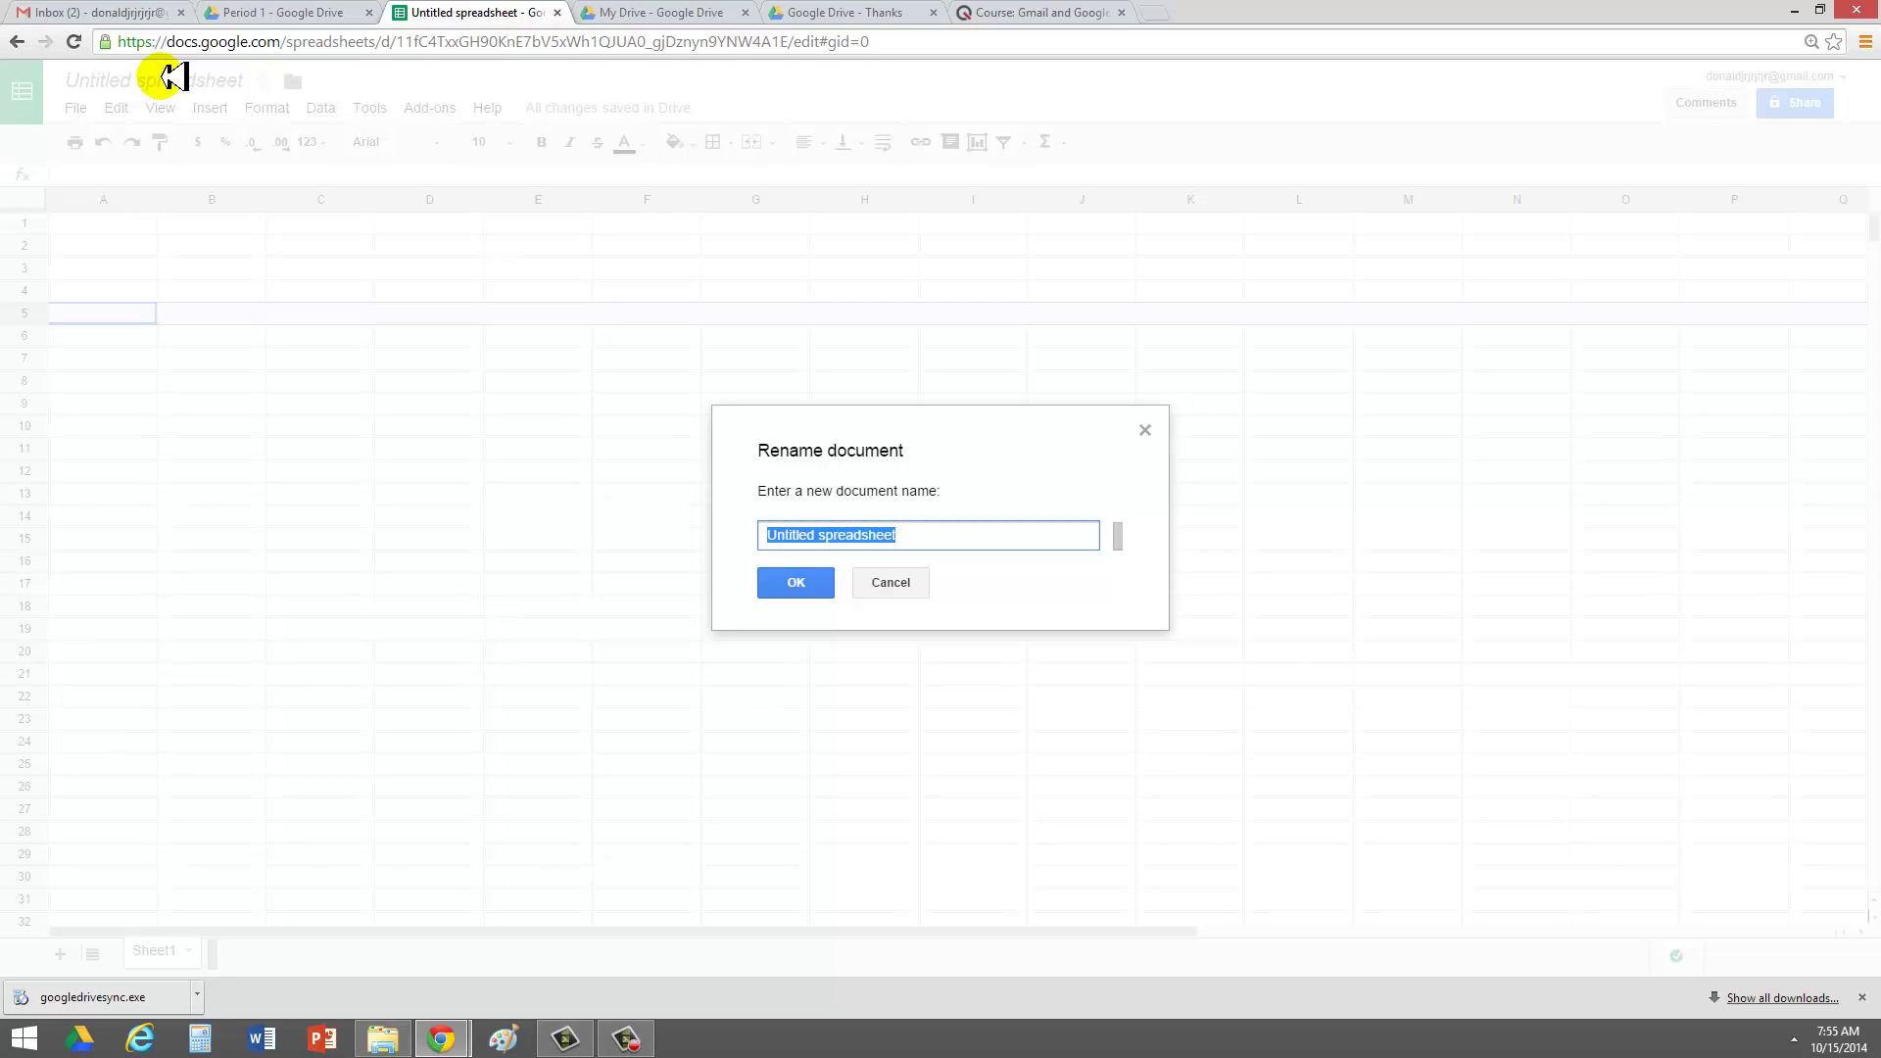
type("Data A")
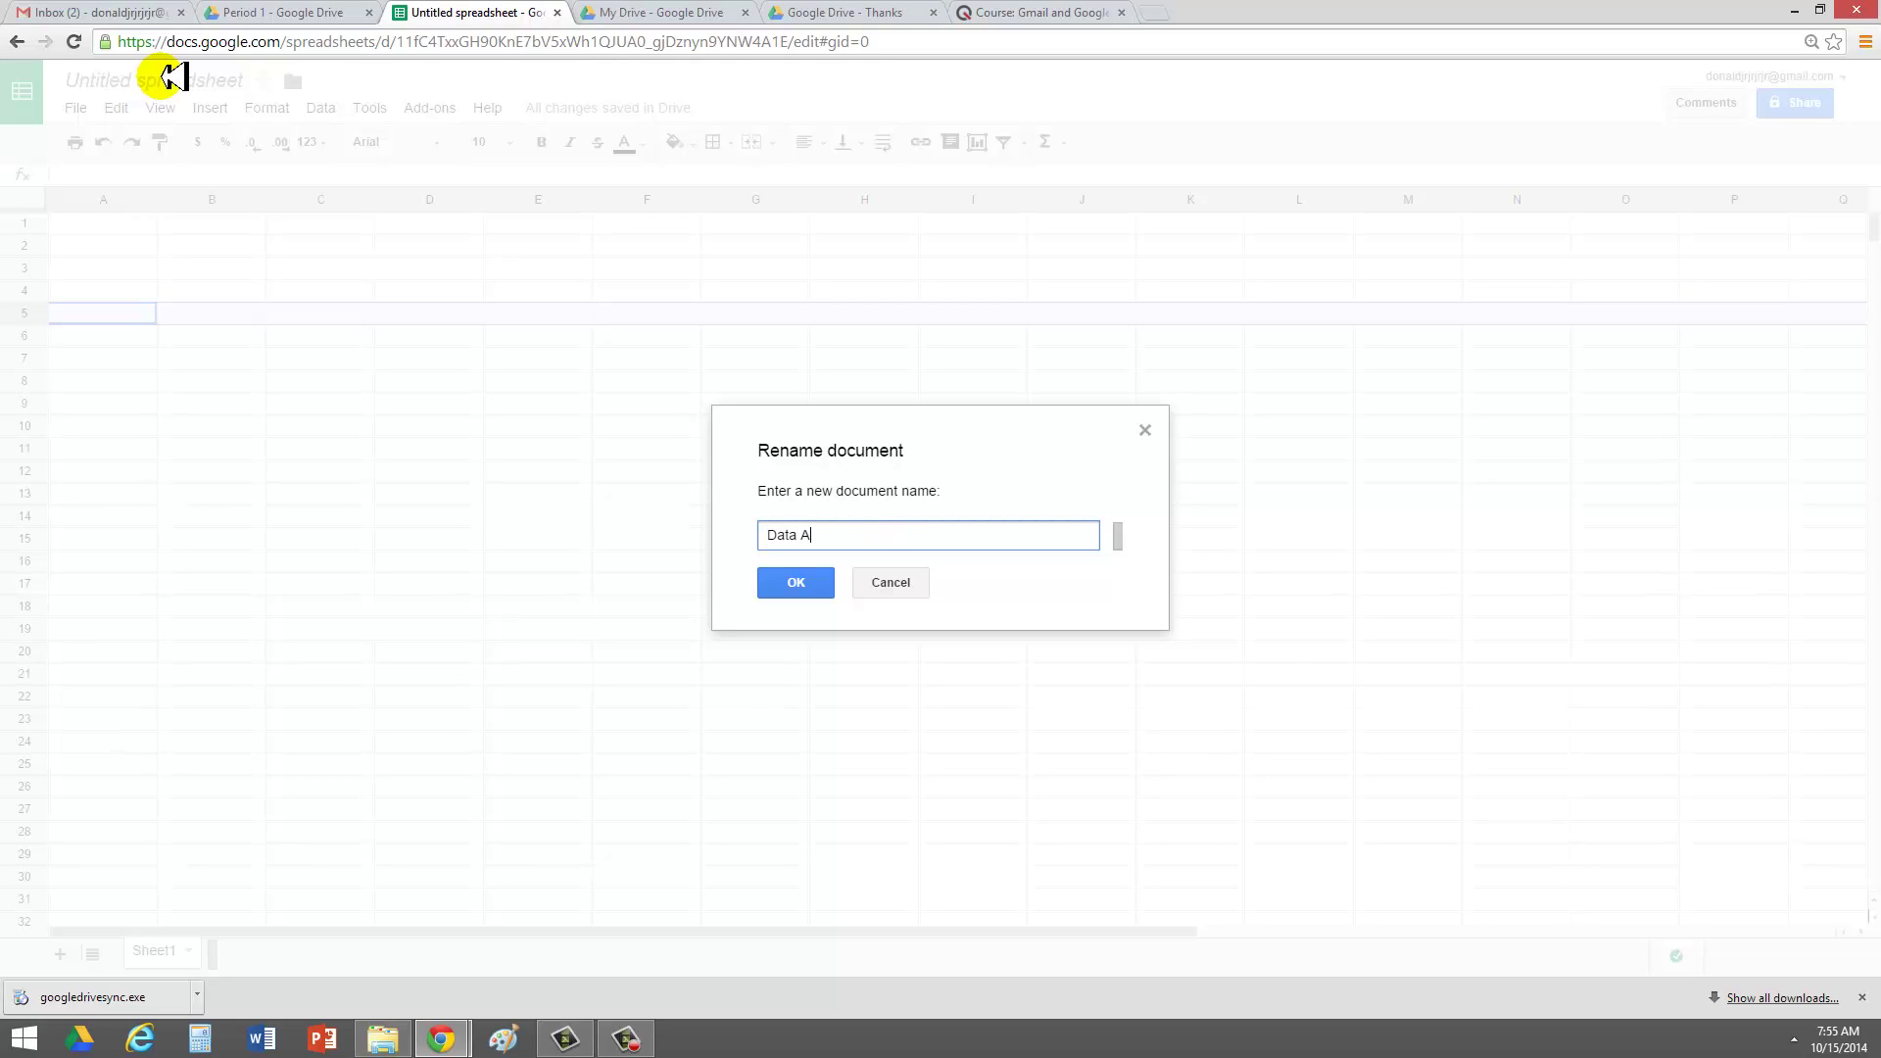
type("nalysis")
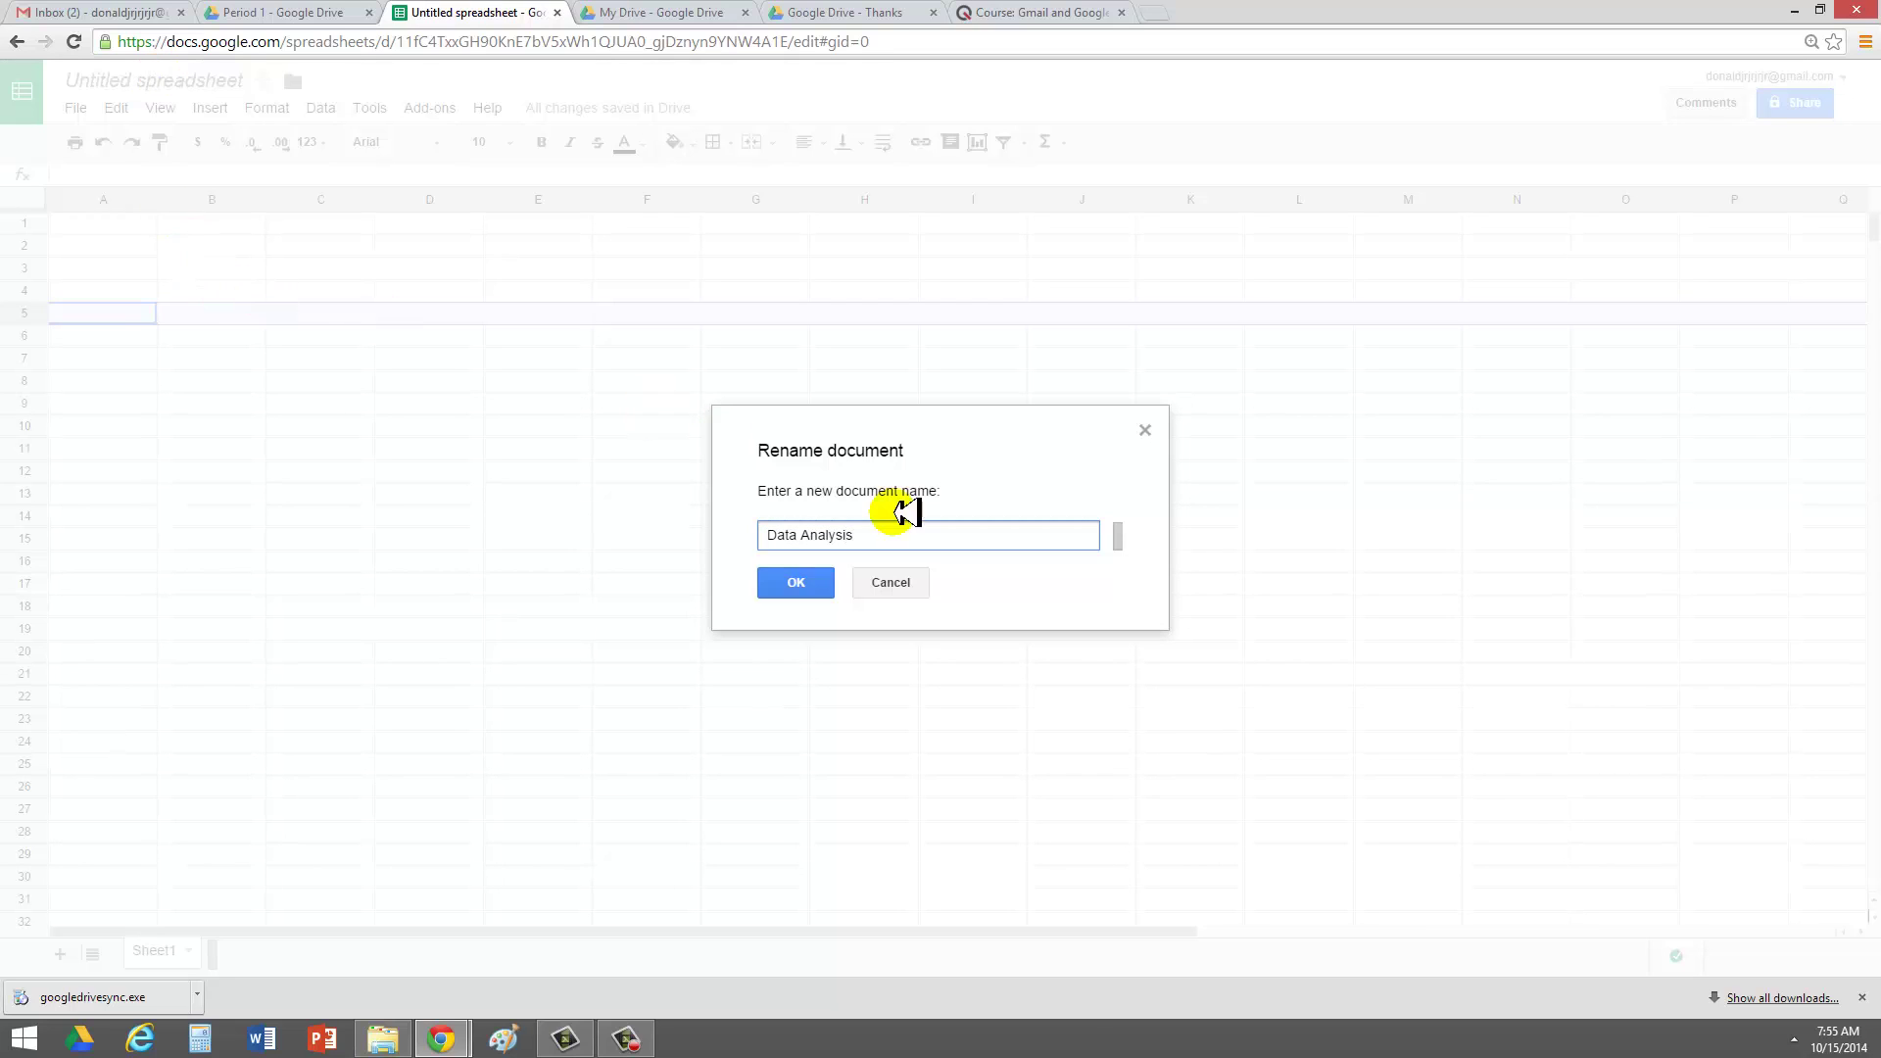
left_click(795, 583)
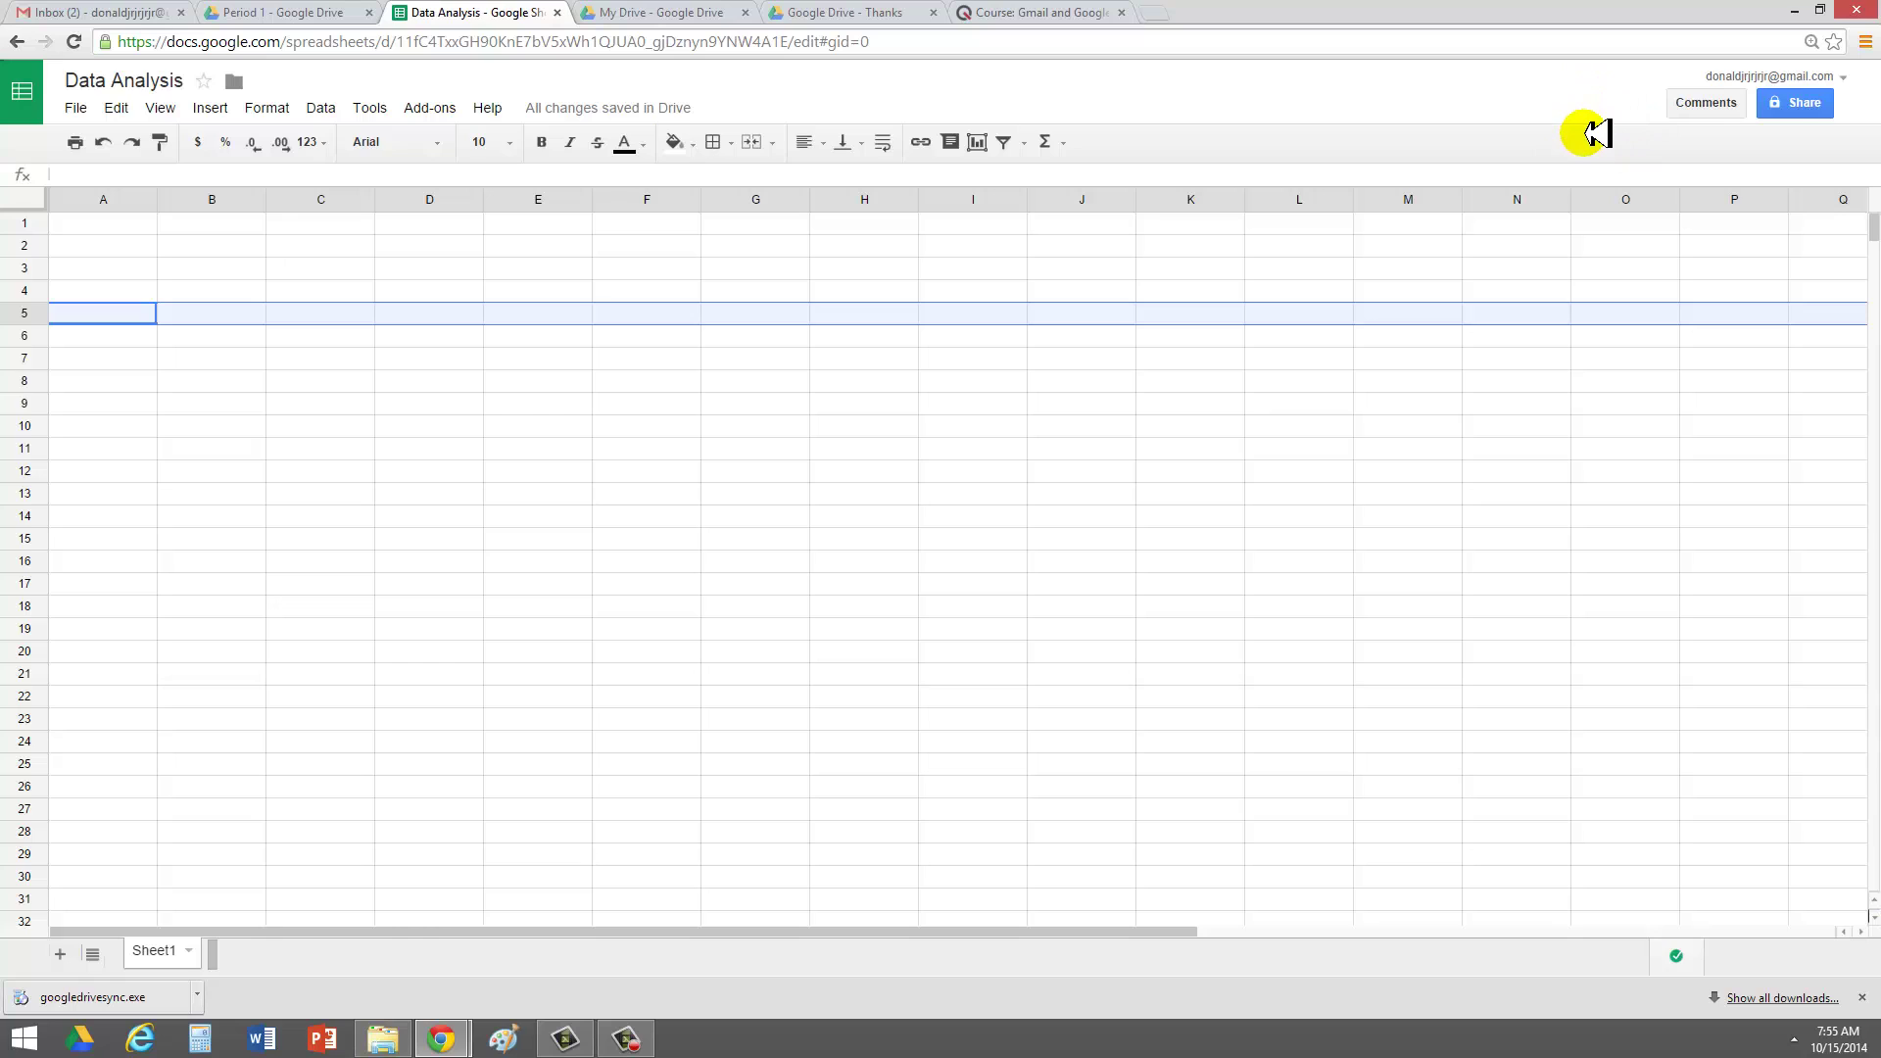
Enter the header "Student Name" in A1 and "Number of times in a Week Eats with Family" in C1
left_click(142, 224)
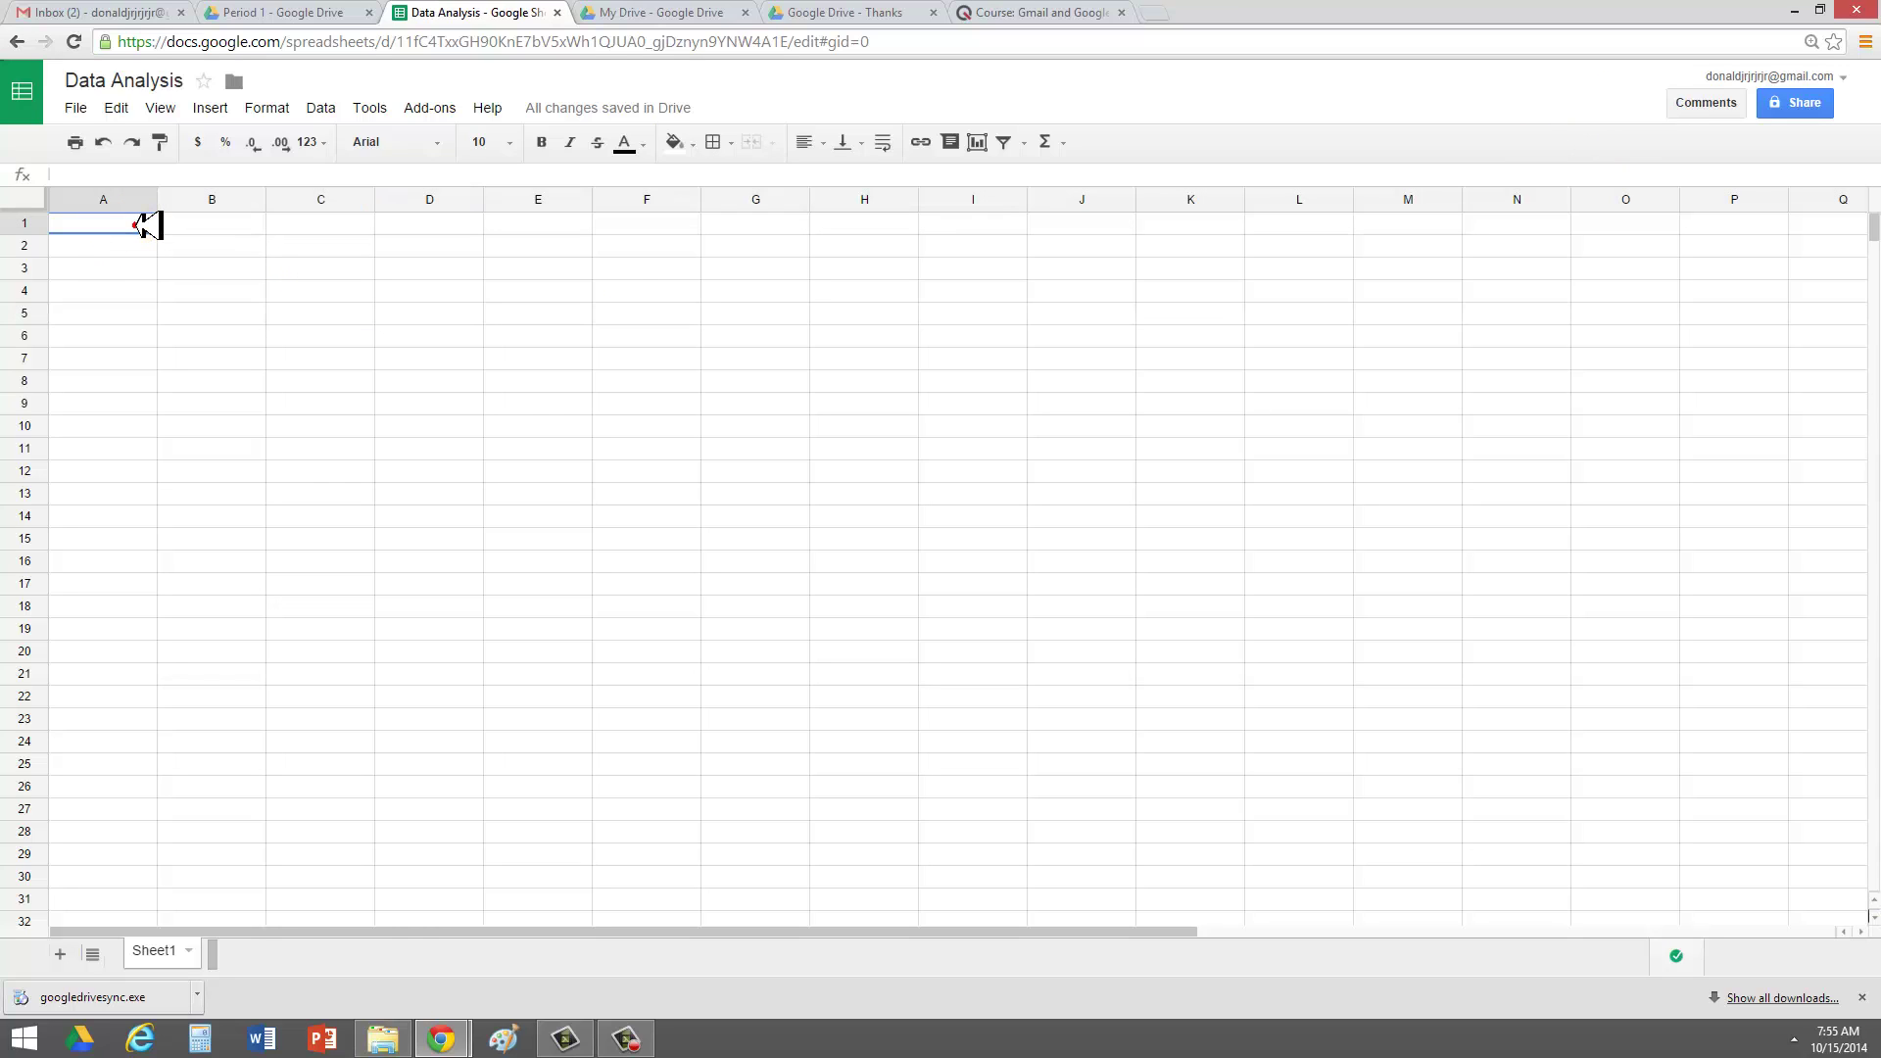
left_click(142, 224)
type("tudent Name")
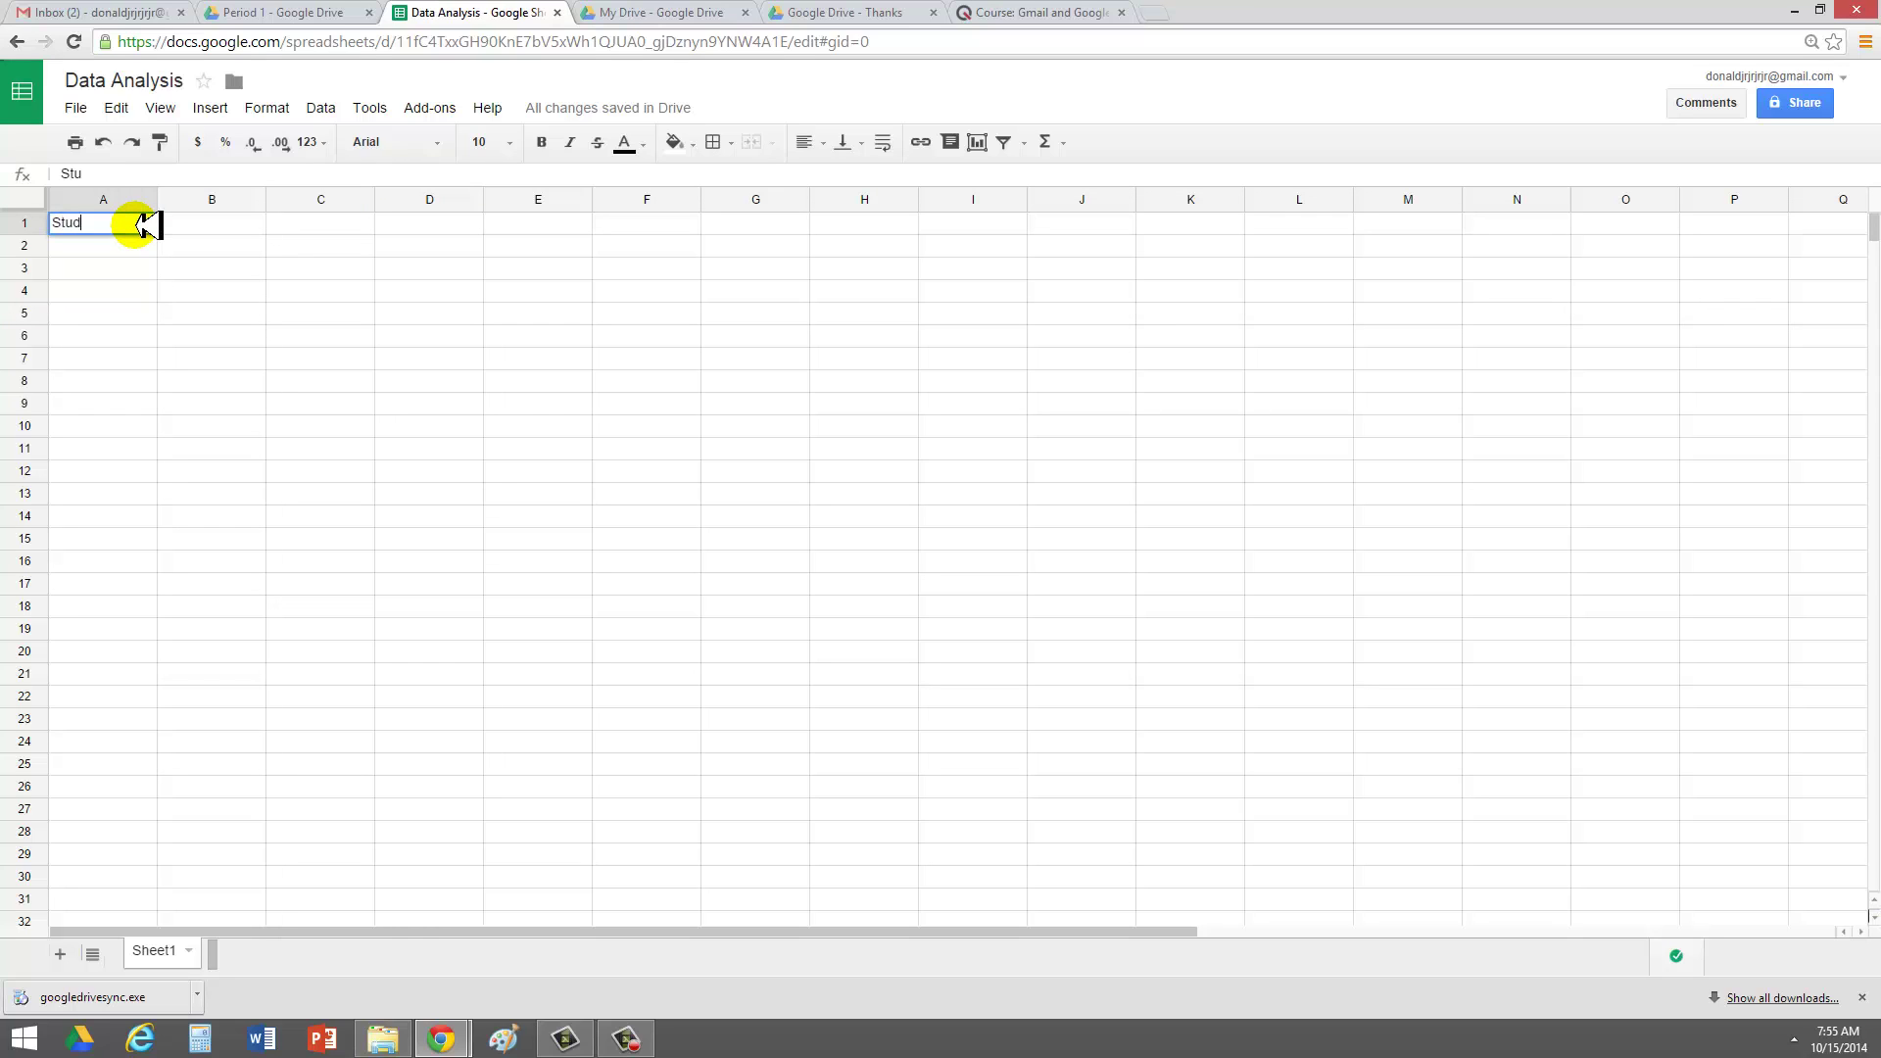
key("Tab")
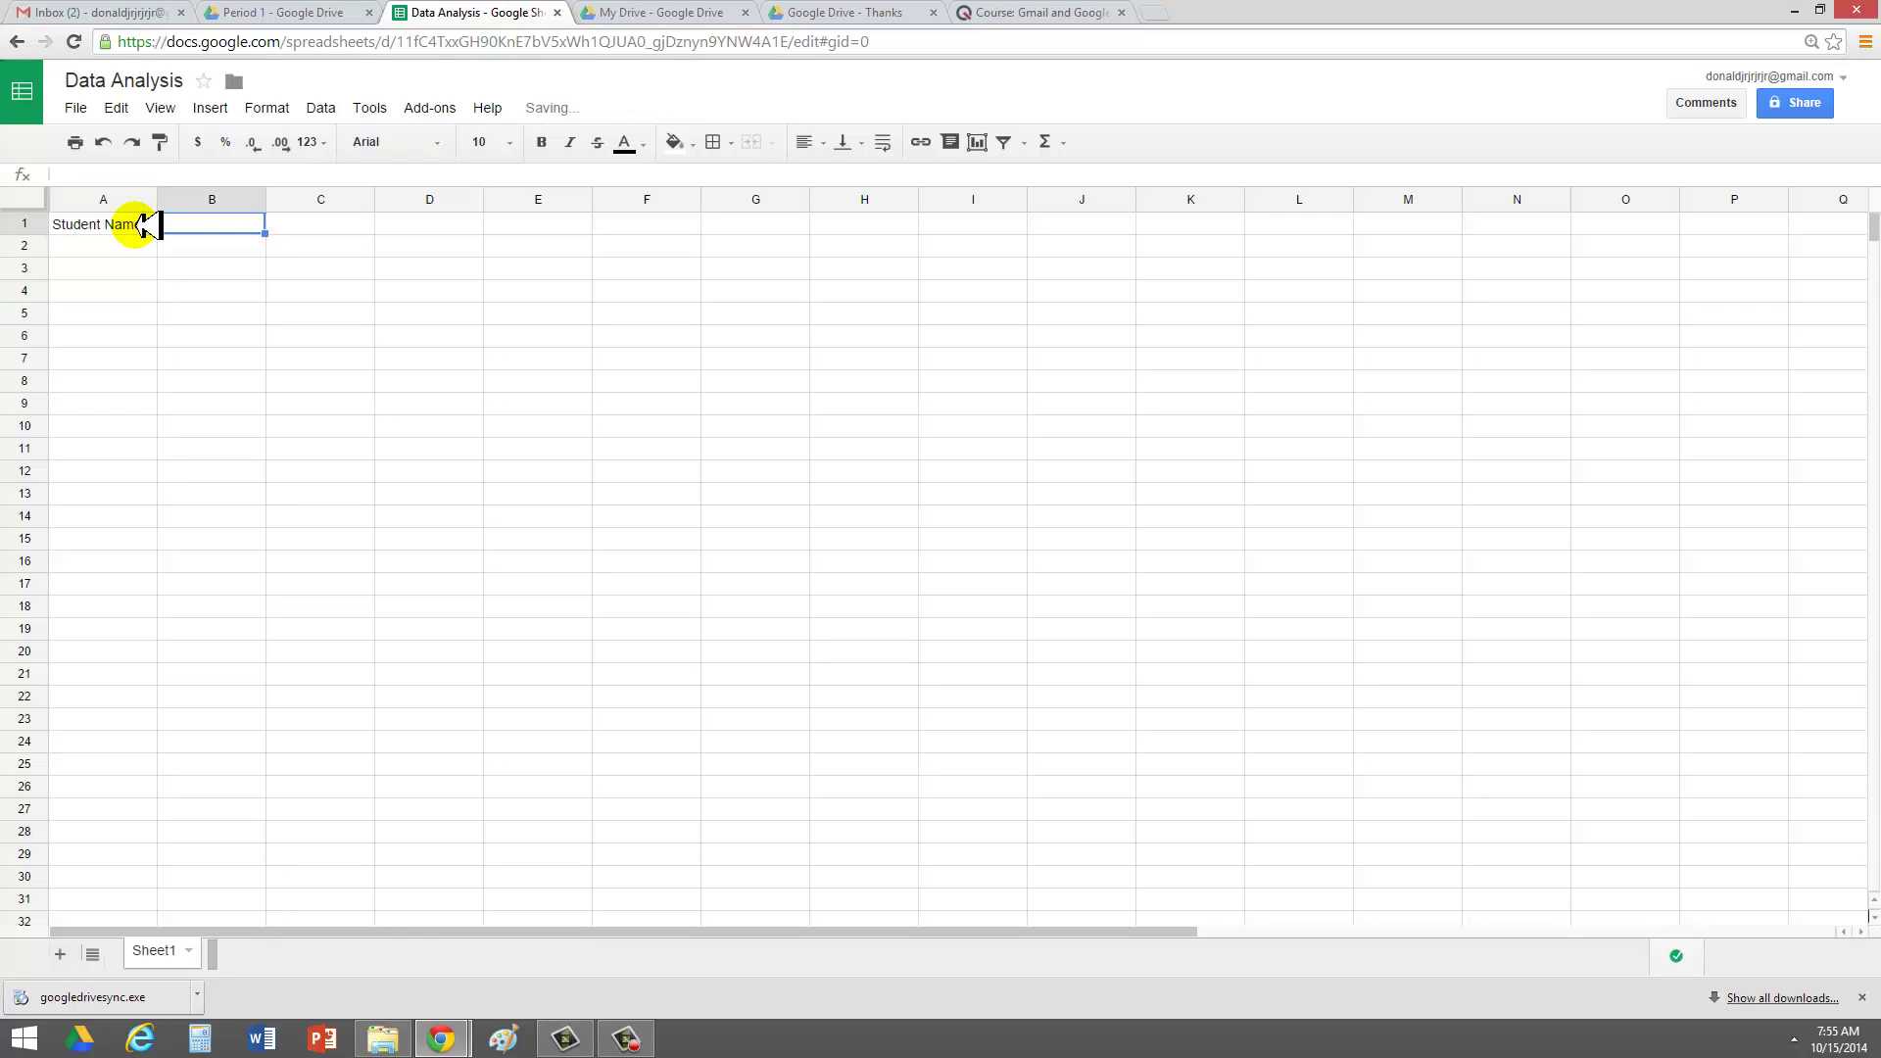
key("Tab")
type("Numbe")
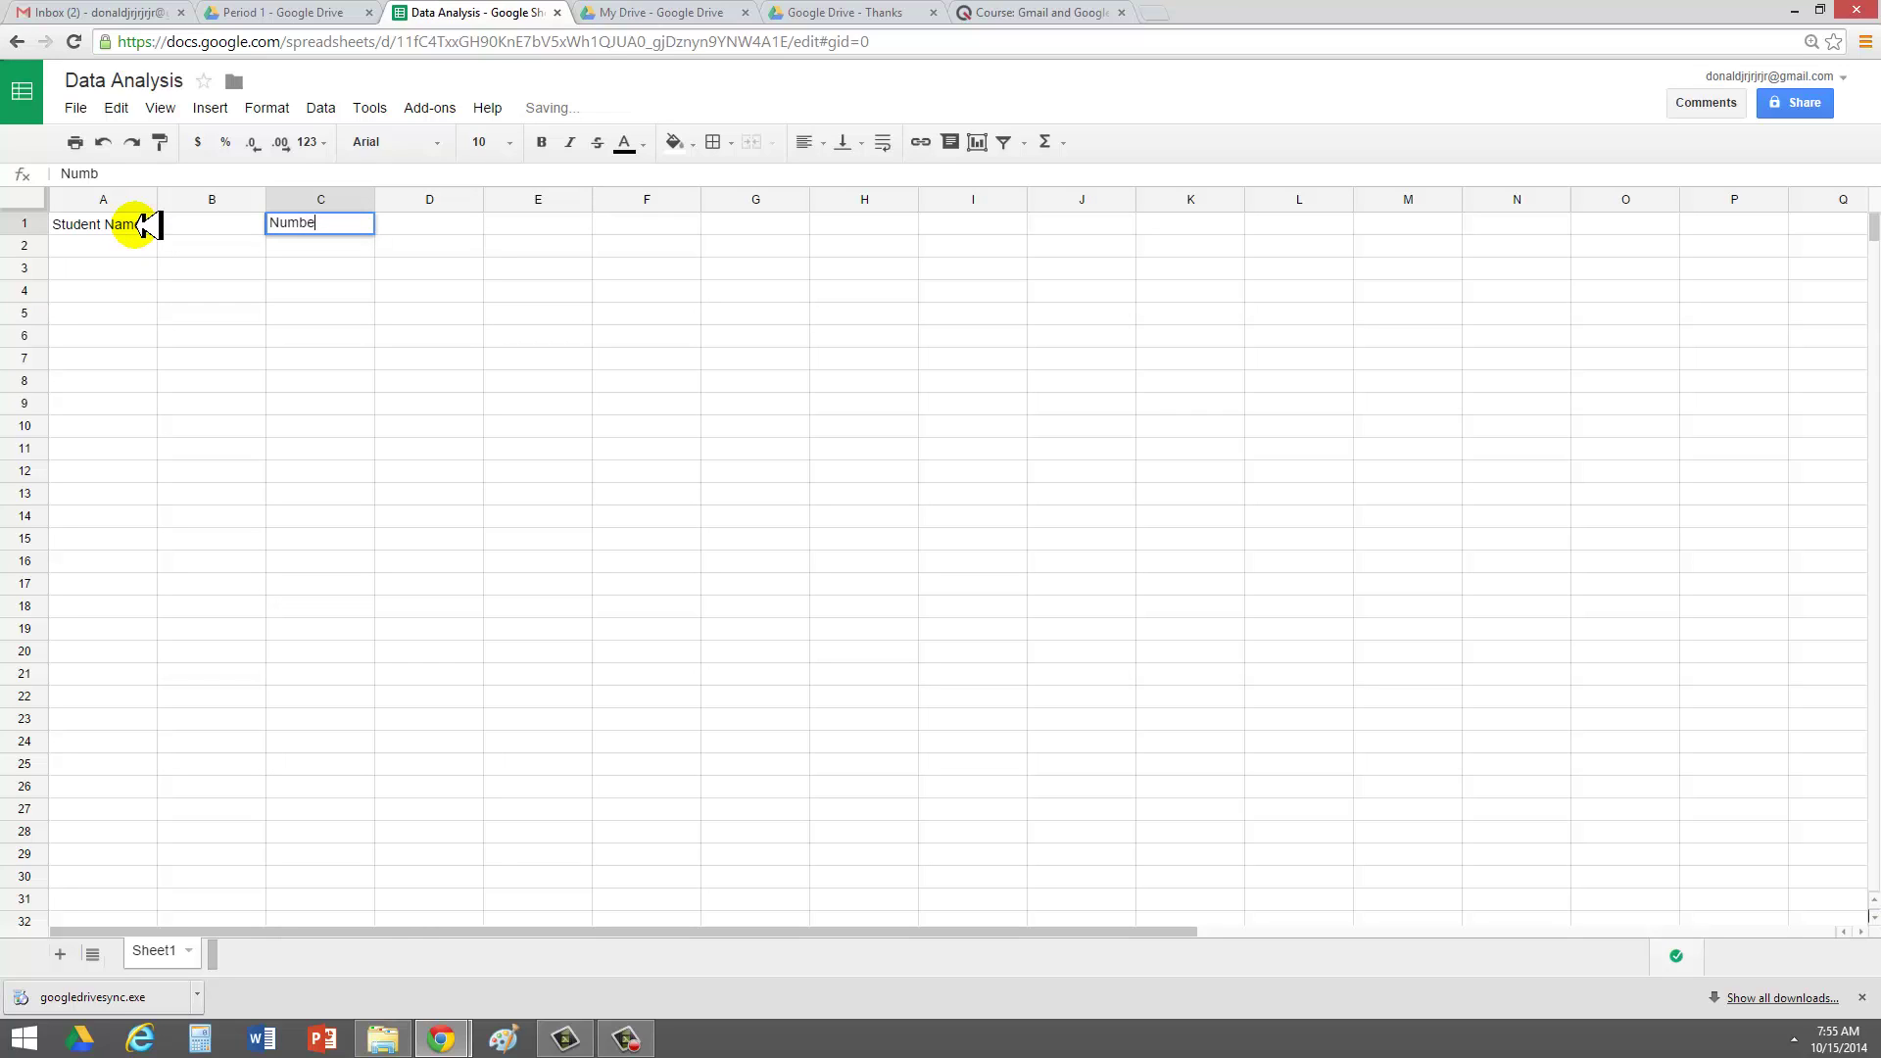
type("r of times i")
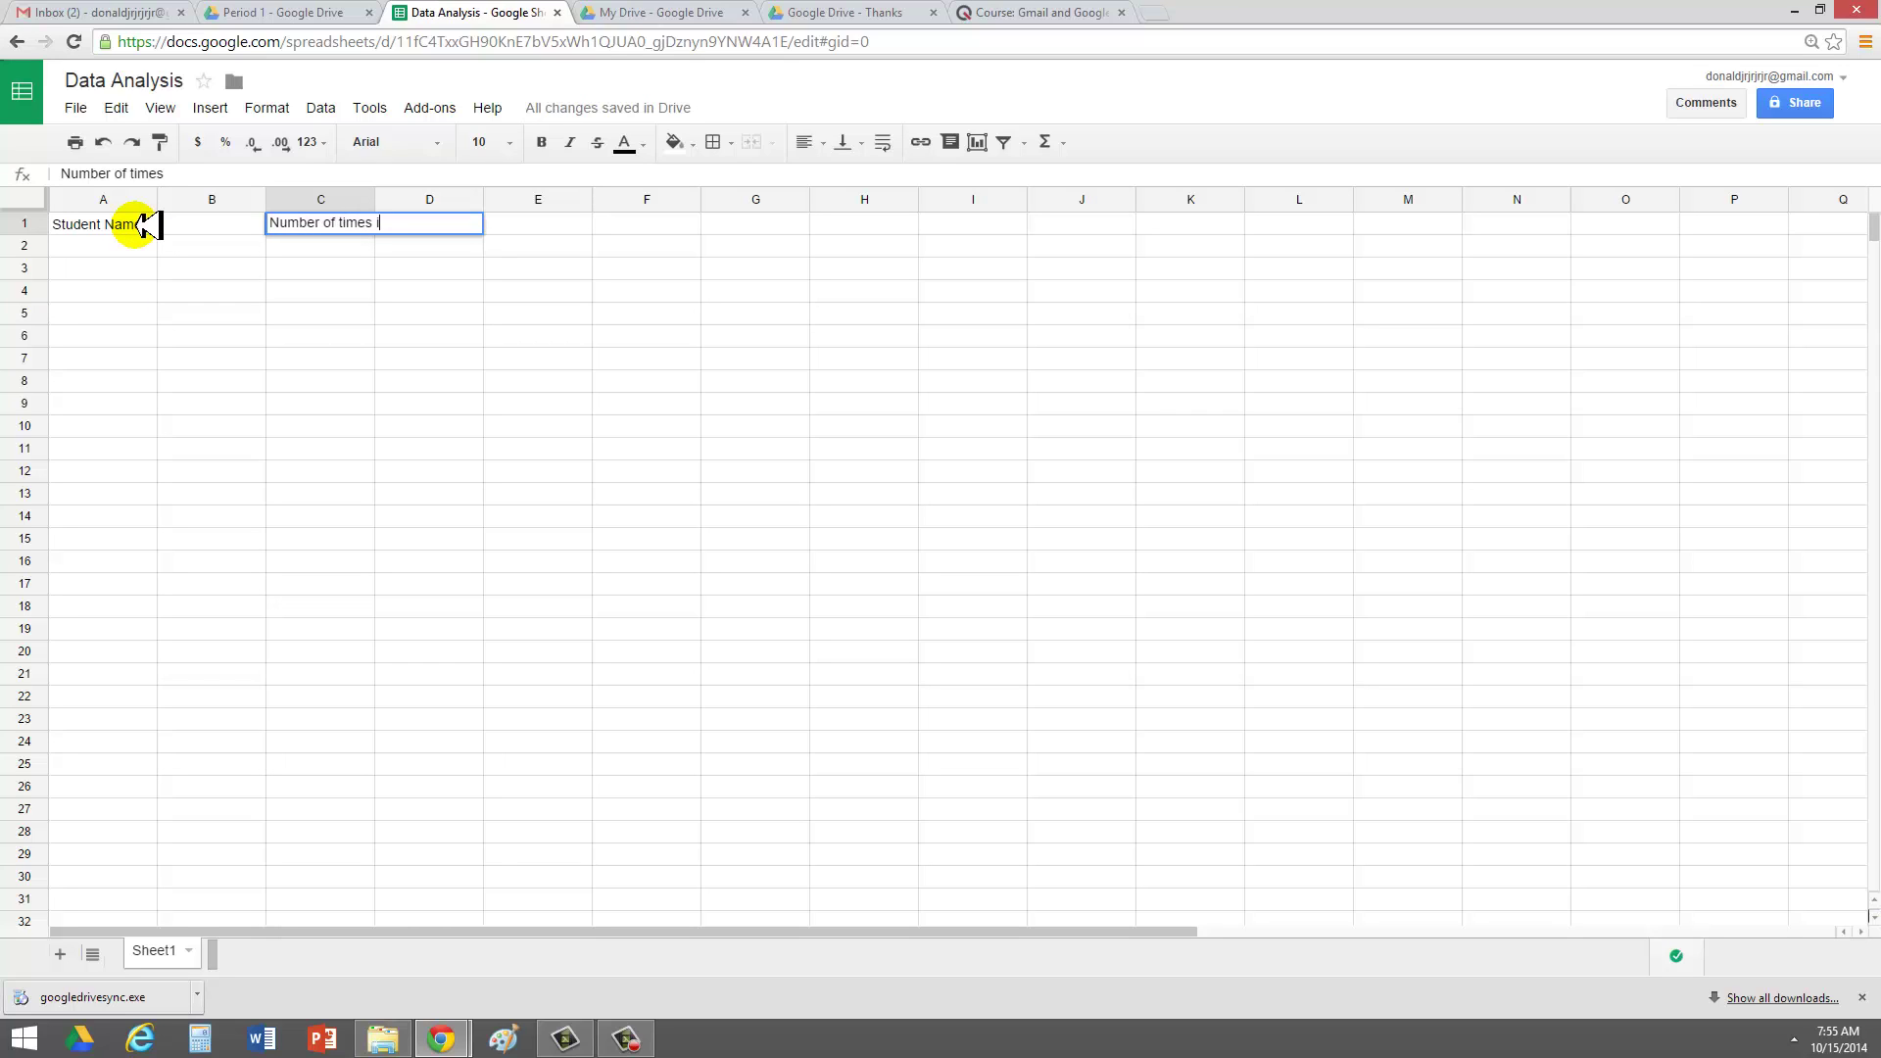
type("n a Week Eats wit")
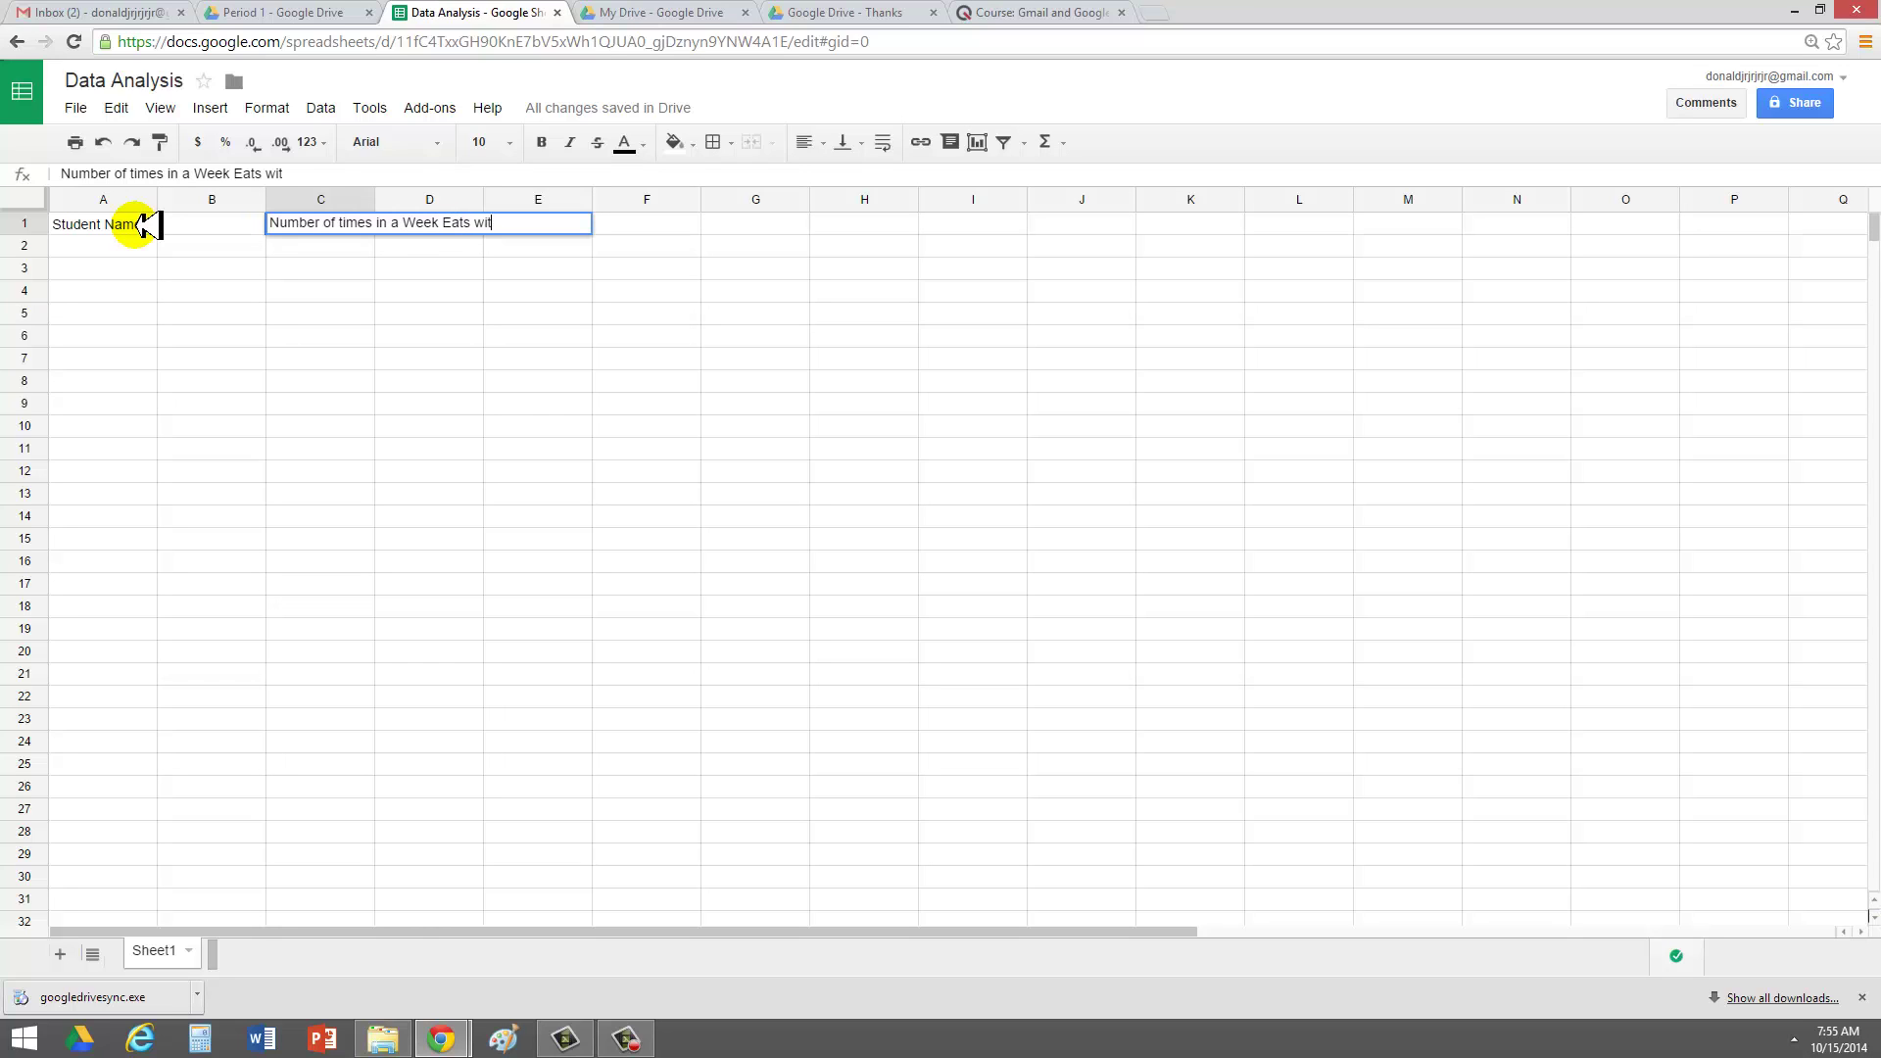
type("h Family")
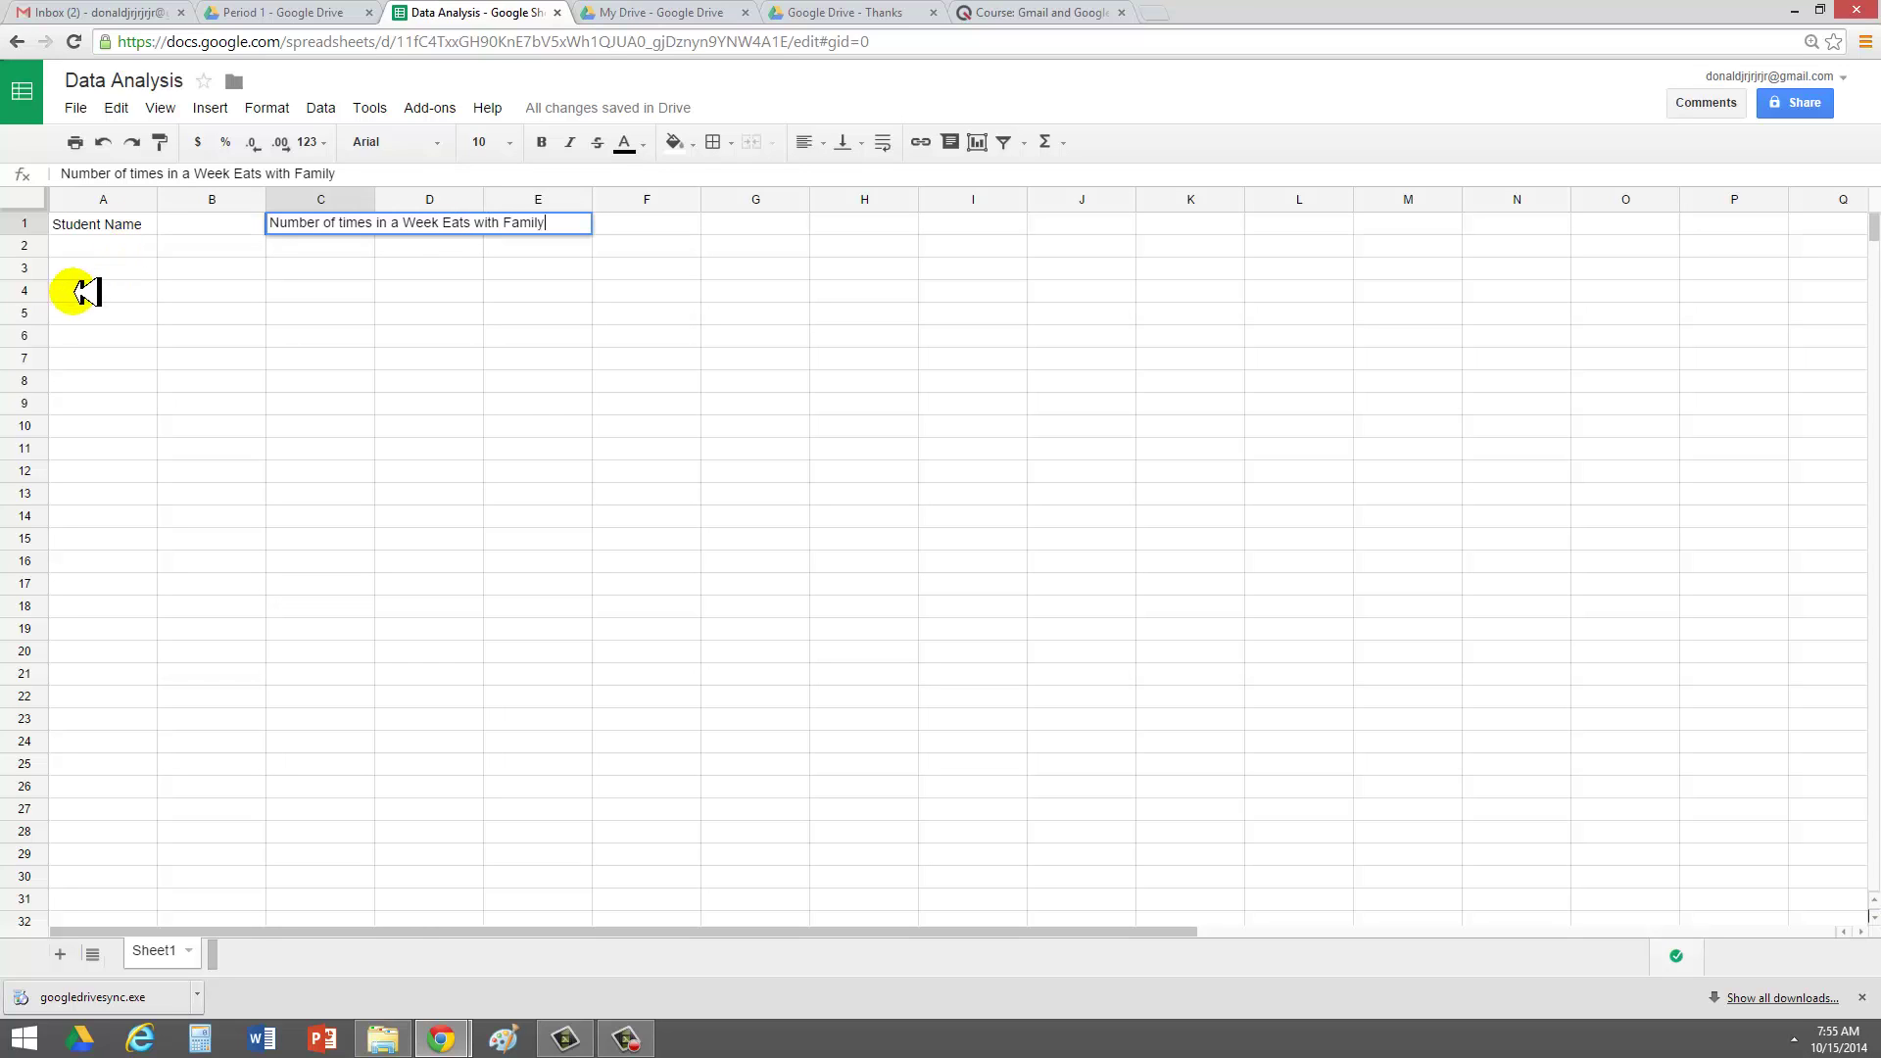
left_click(253, 287)
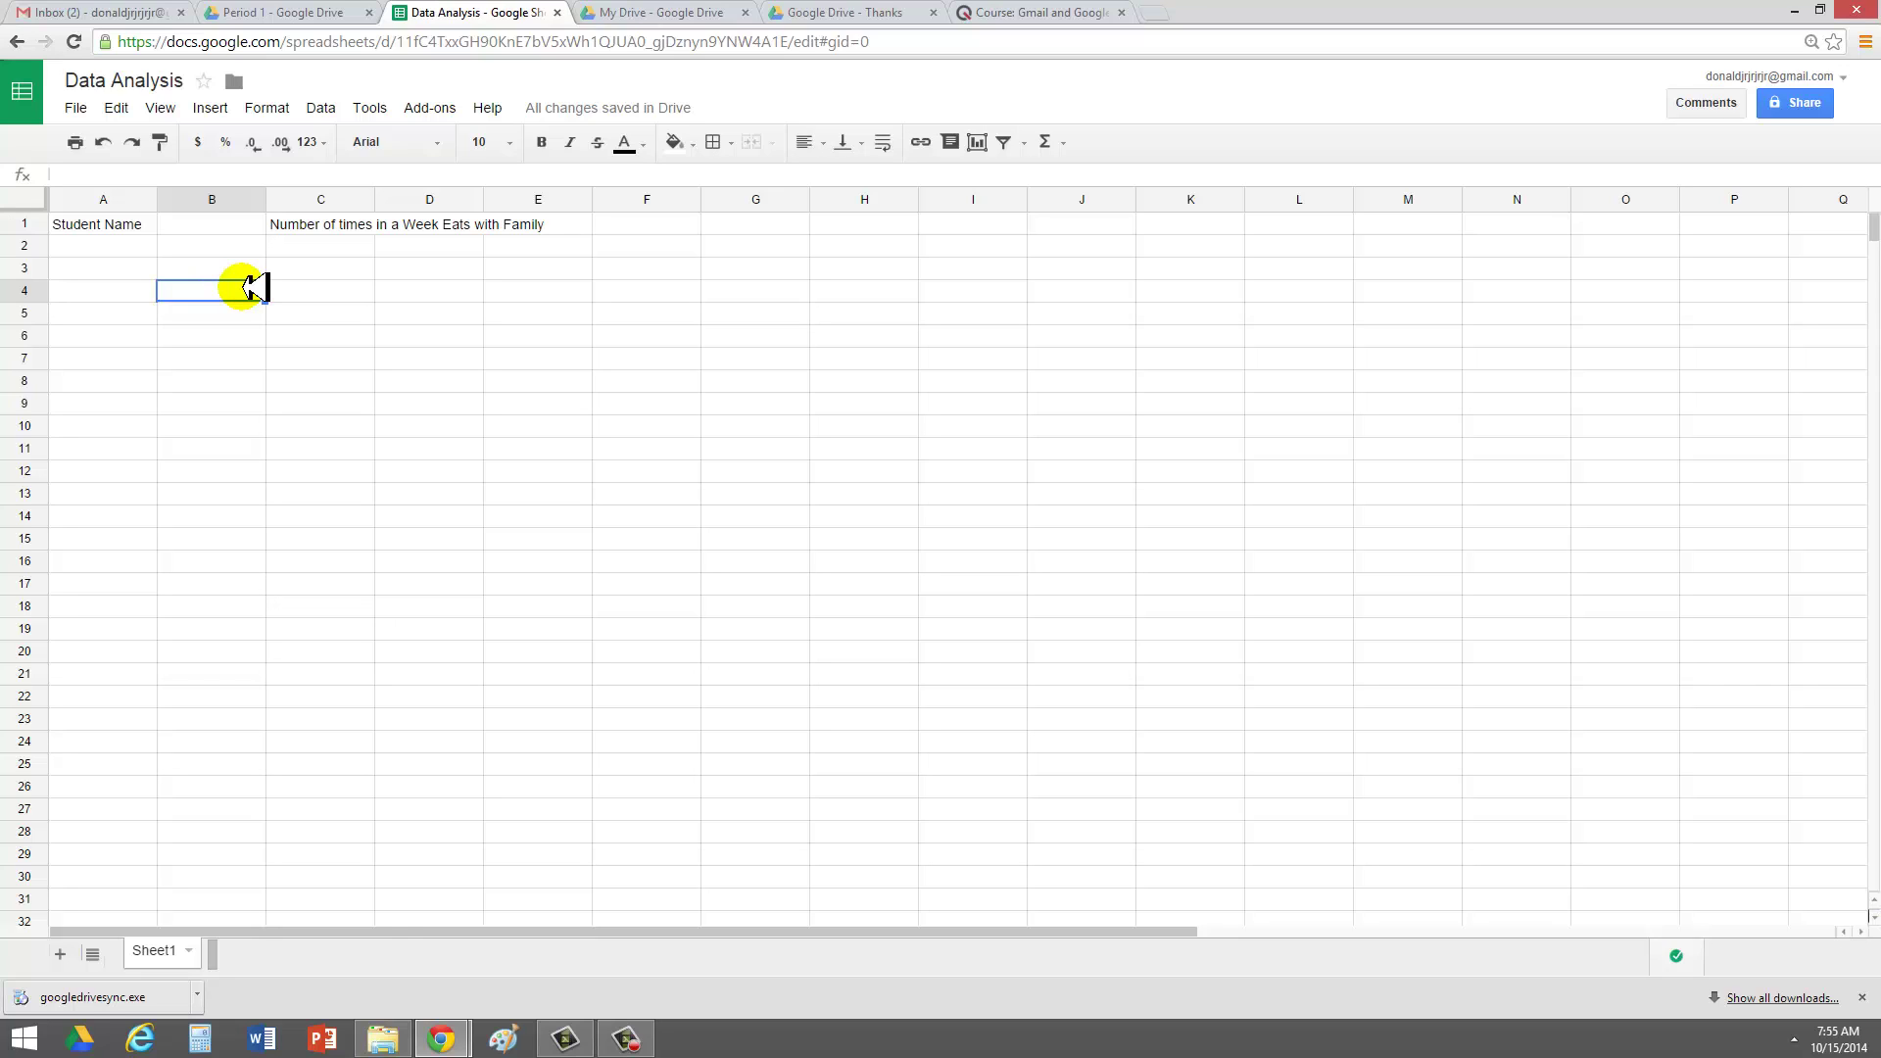
Enter the first names of five students in A2 through A6 under the Student Name header
key("Up")
key("Up")
key("Left")
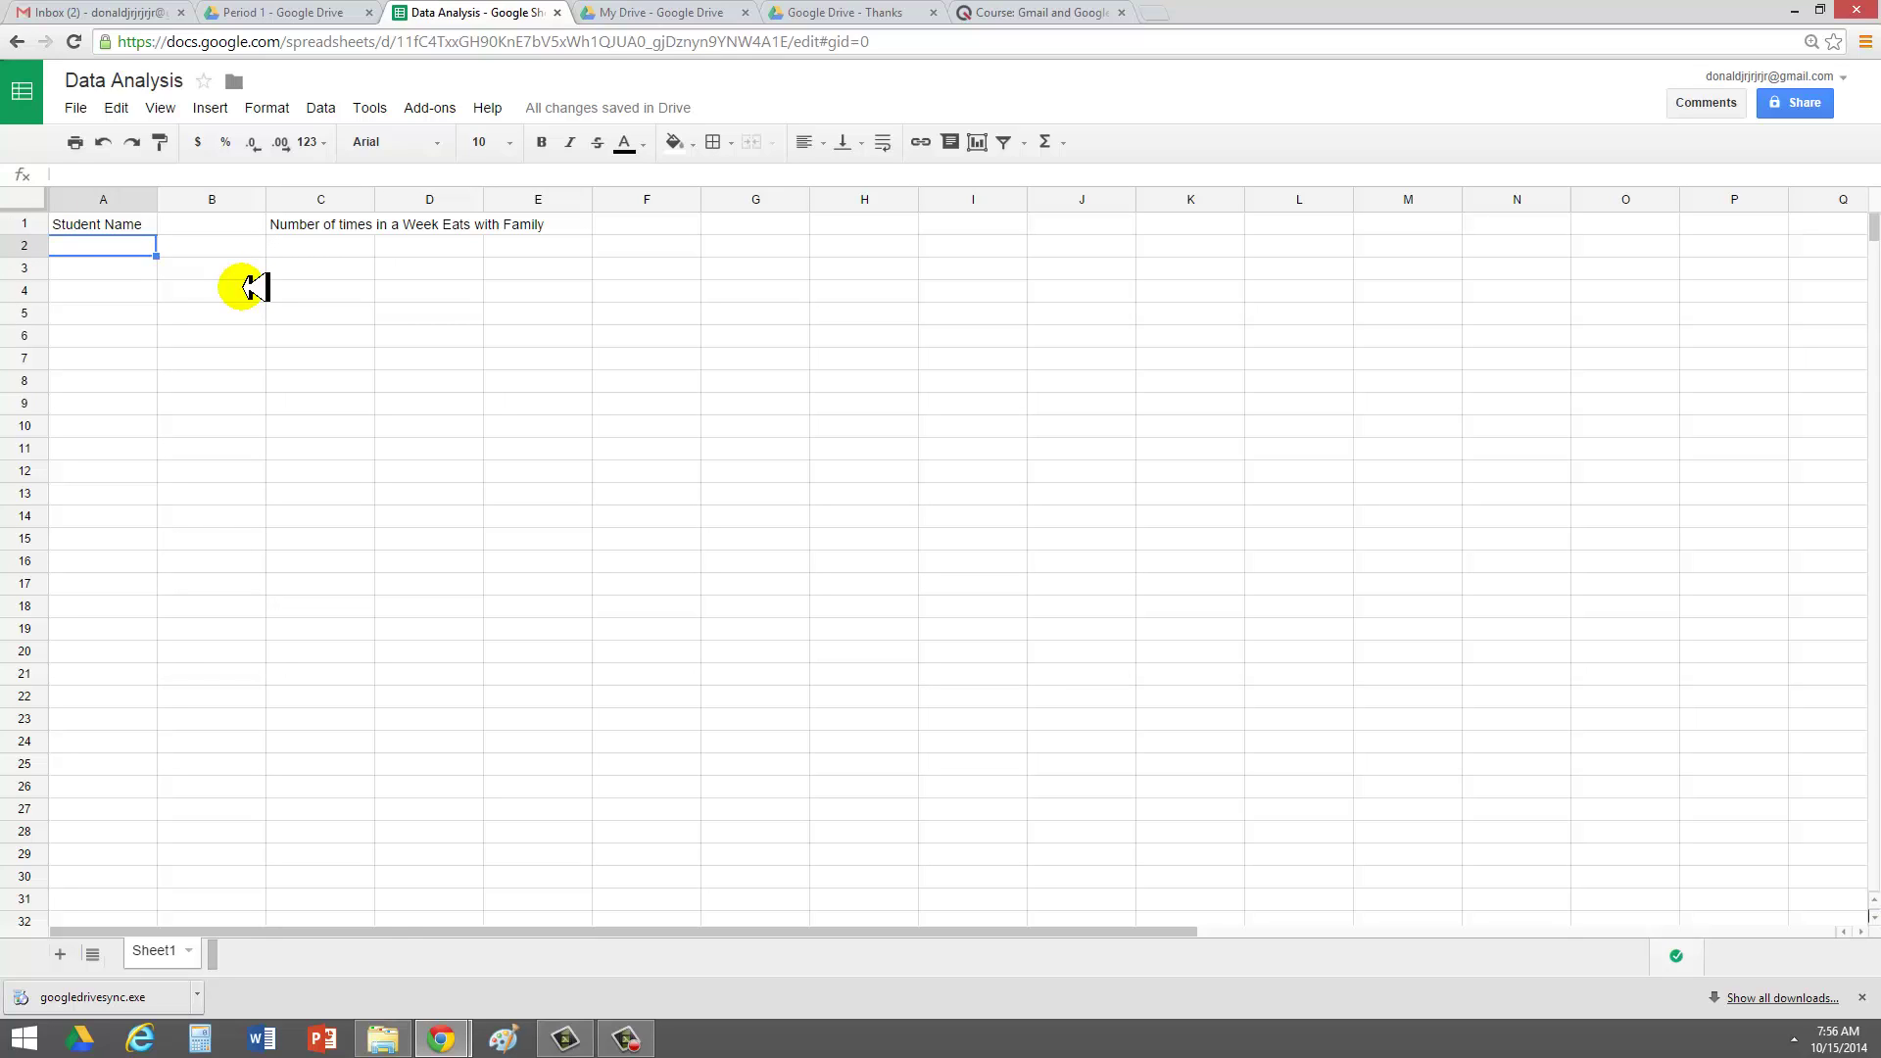
type("Joe")
key("Return")
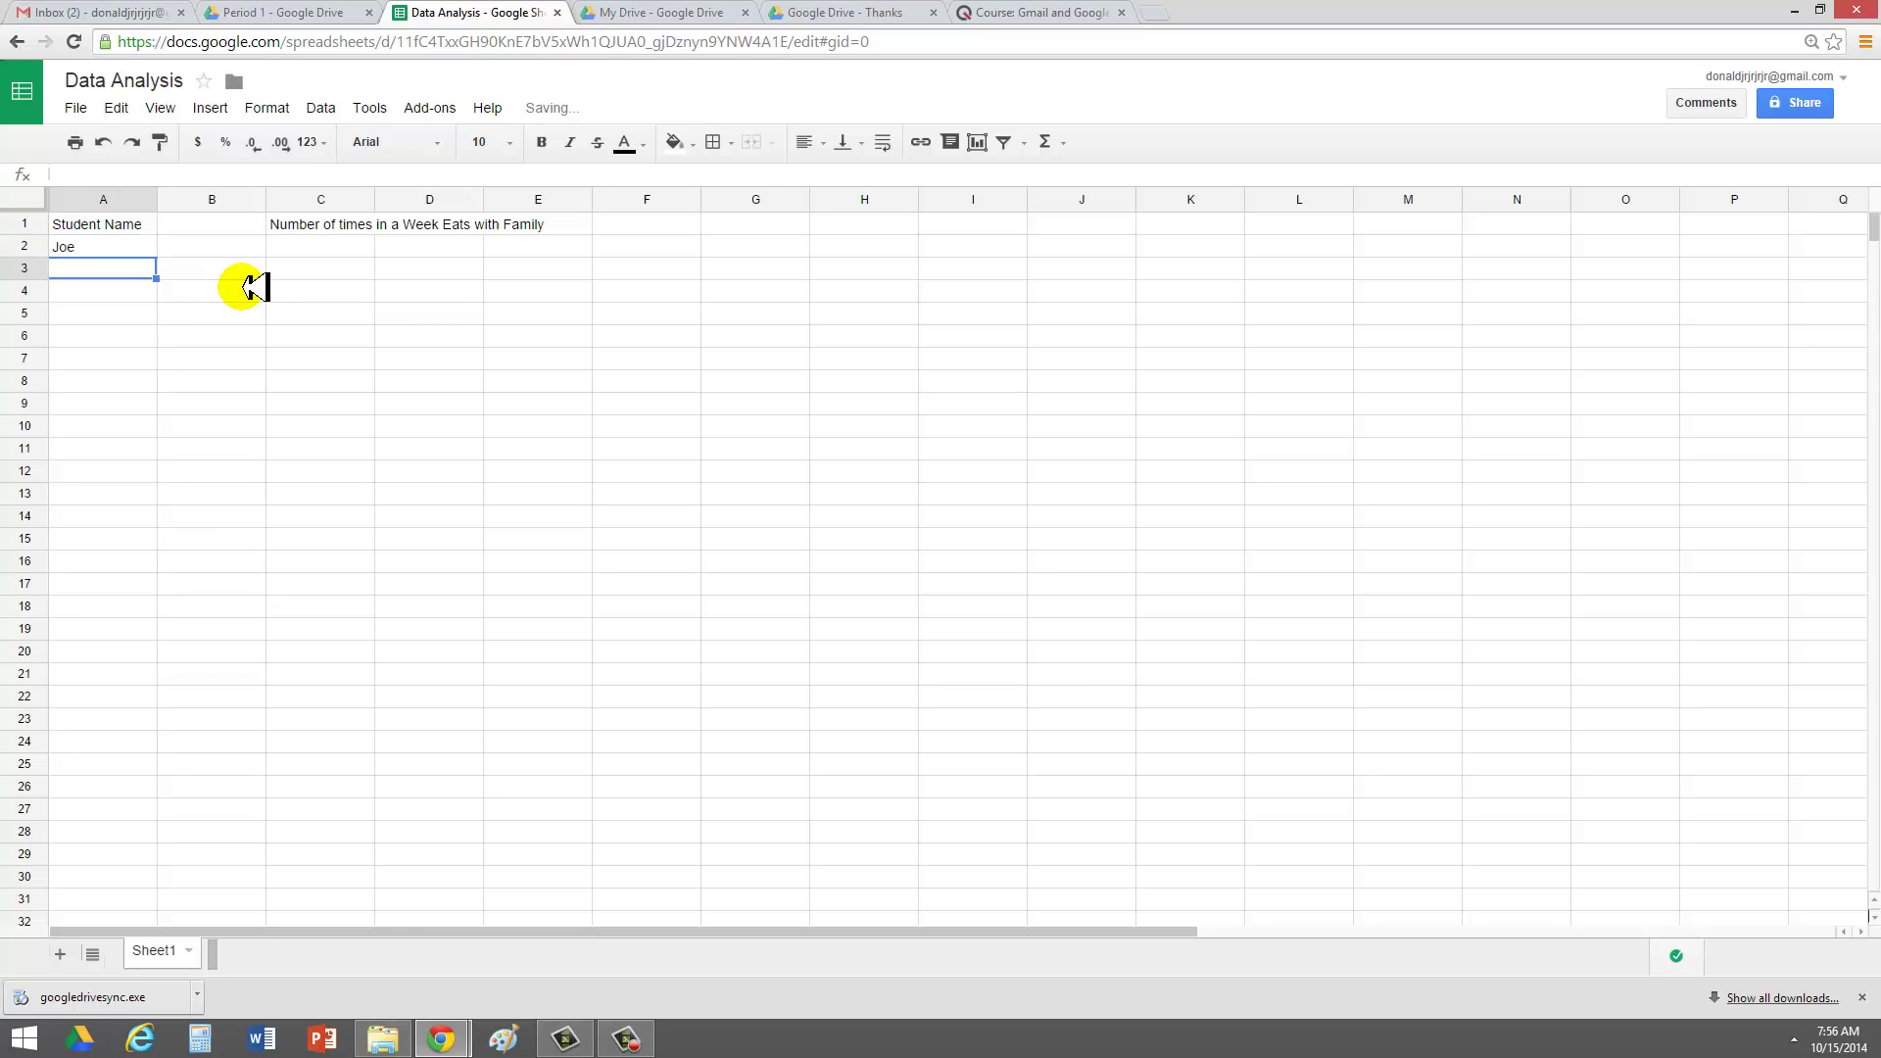
type("Sue")
key("Return")
type("Fr")
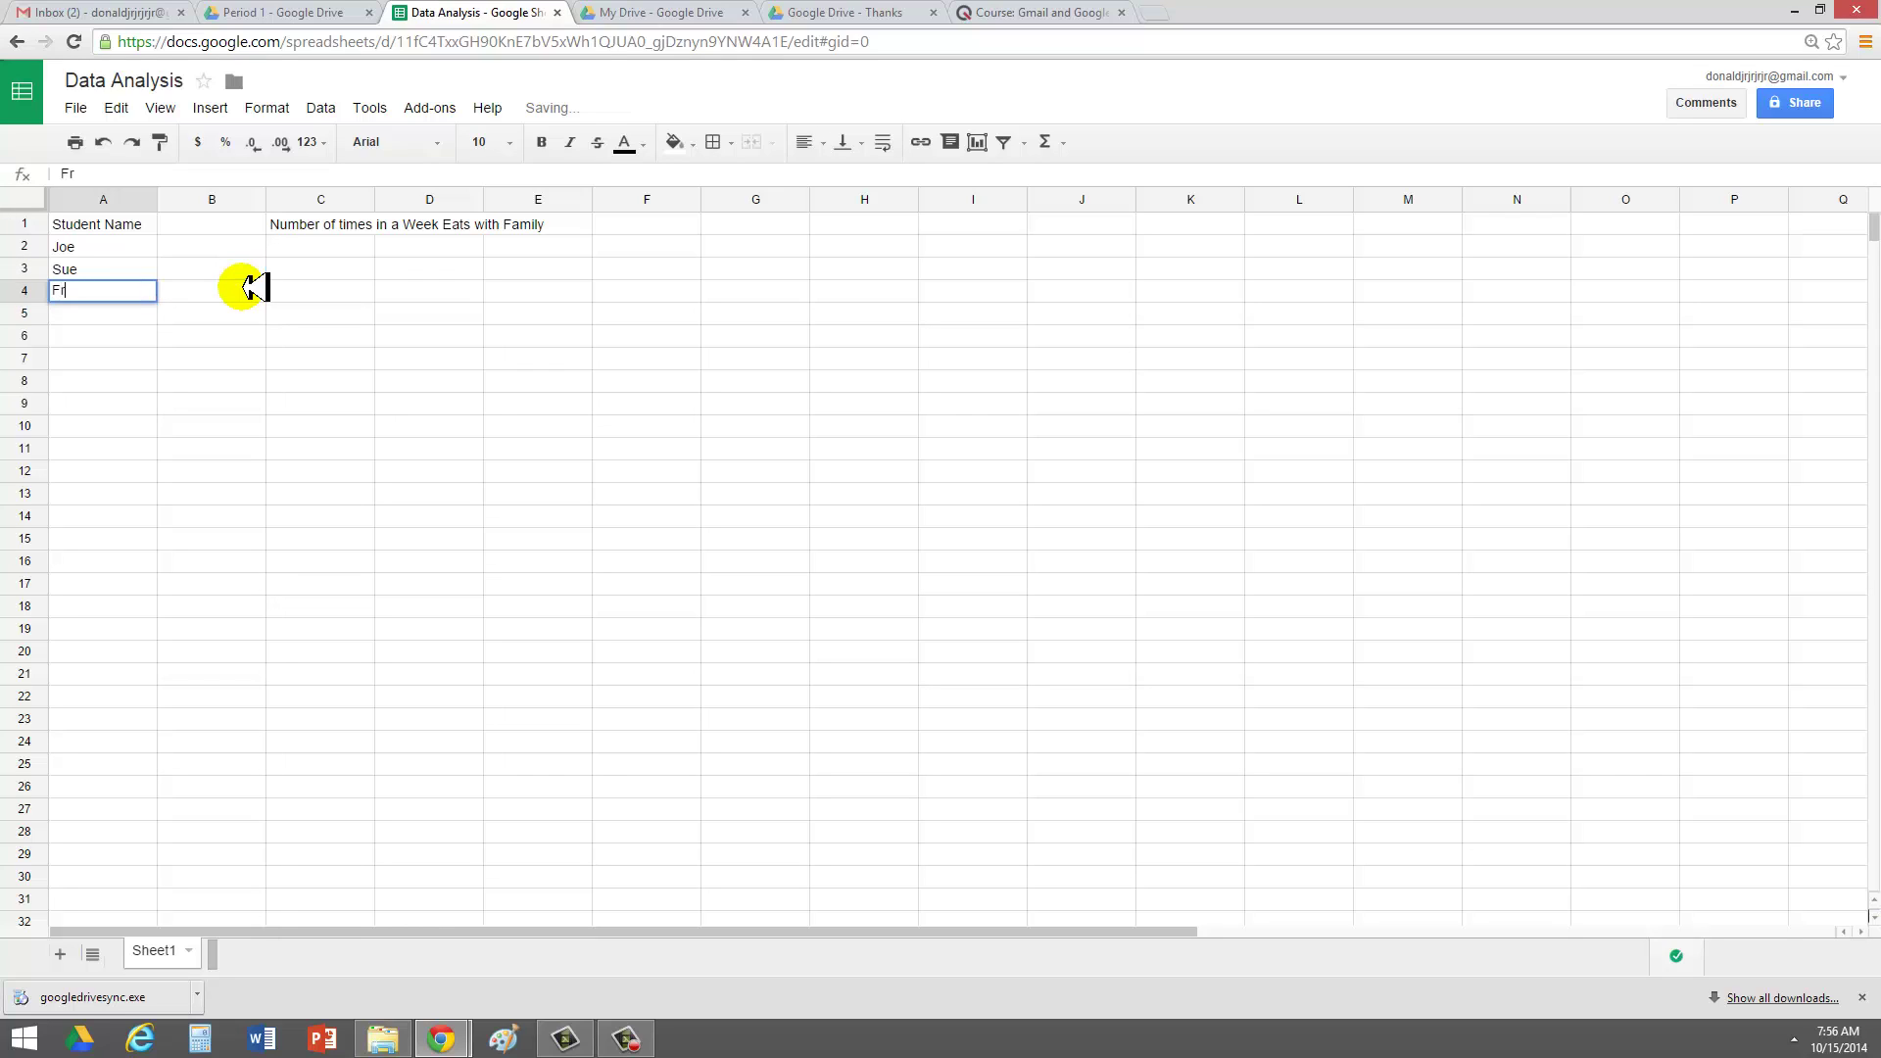
type("ed")
key("Return")
type("Bob")
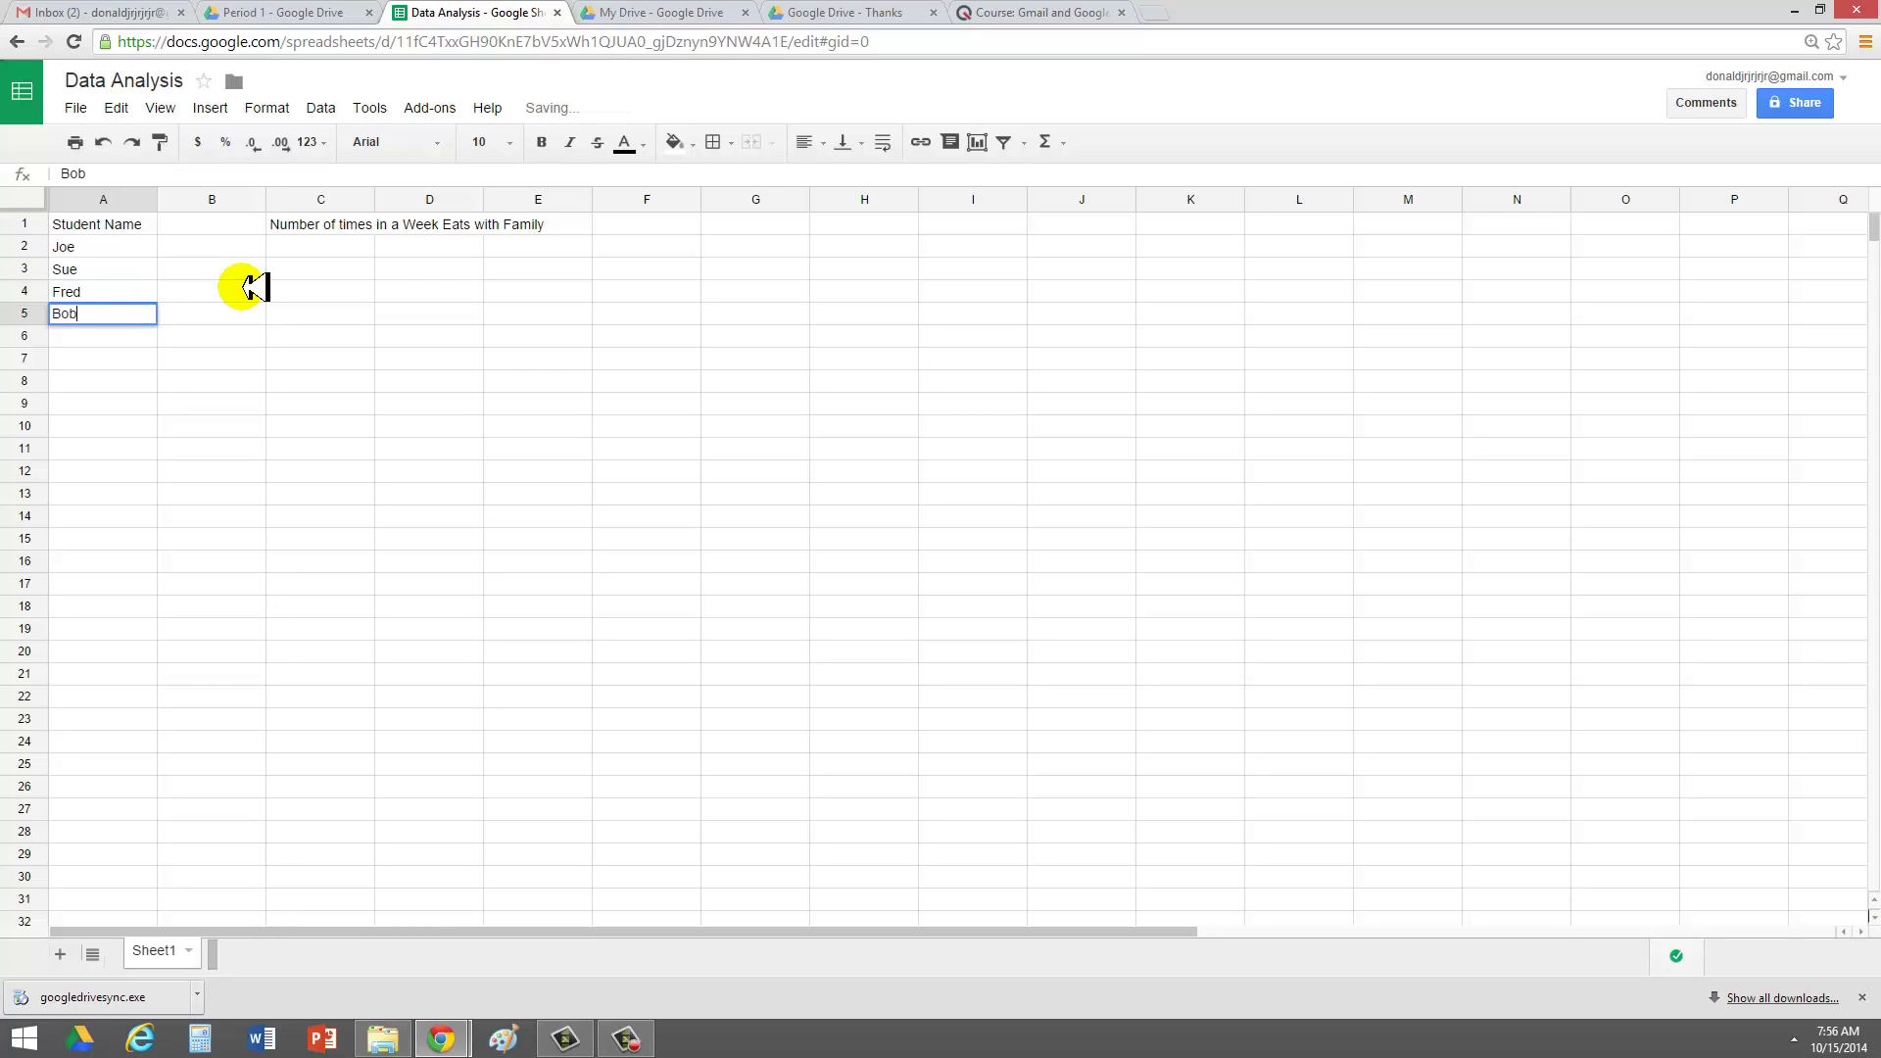
type("by")
key("Return")
type("Sally")
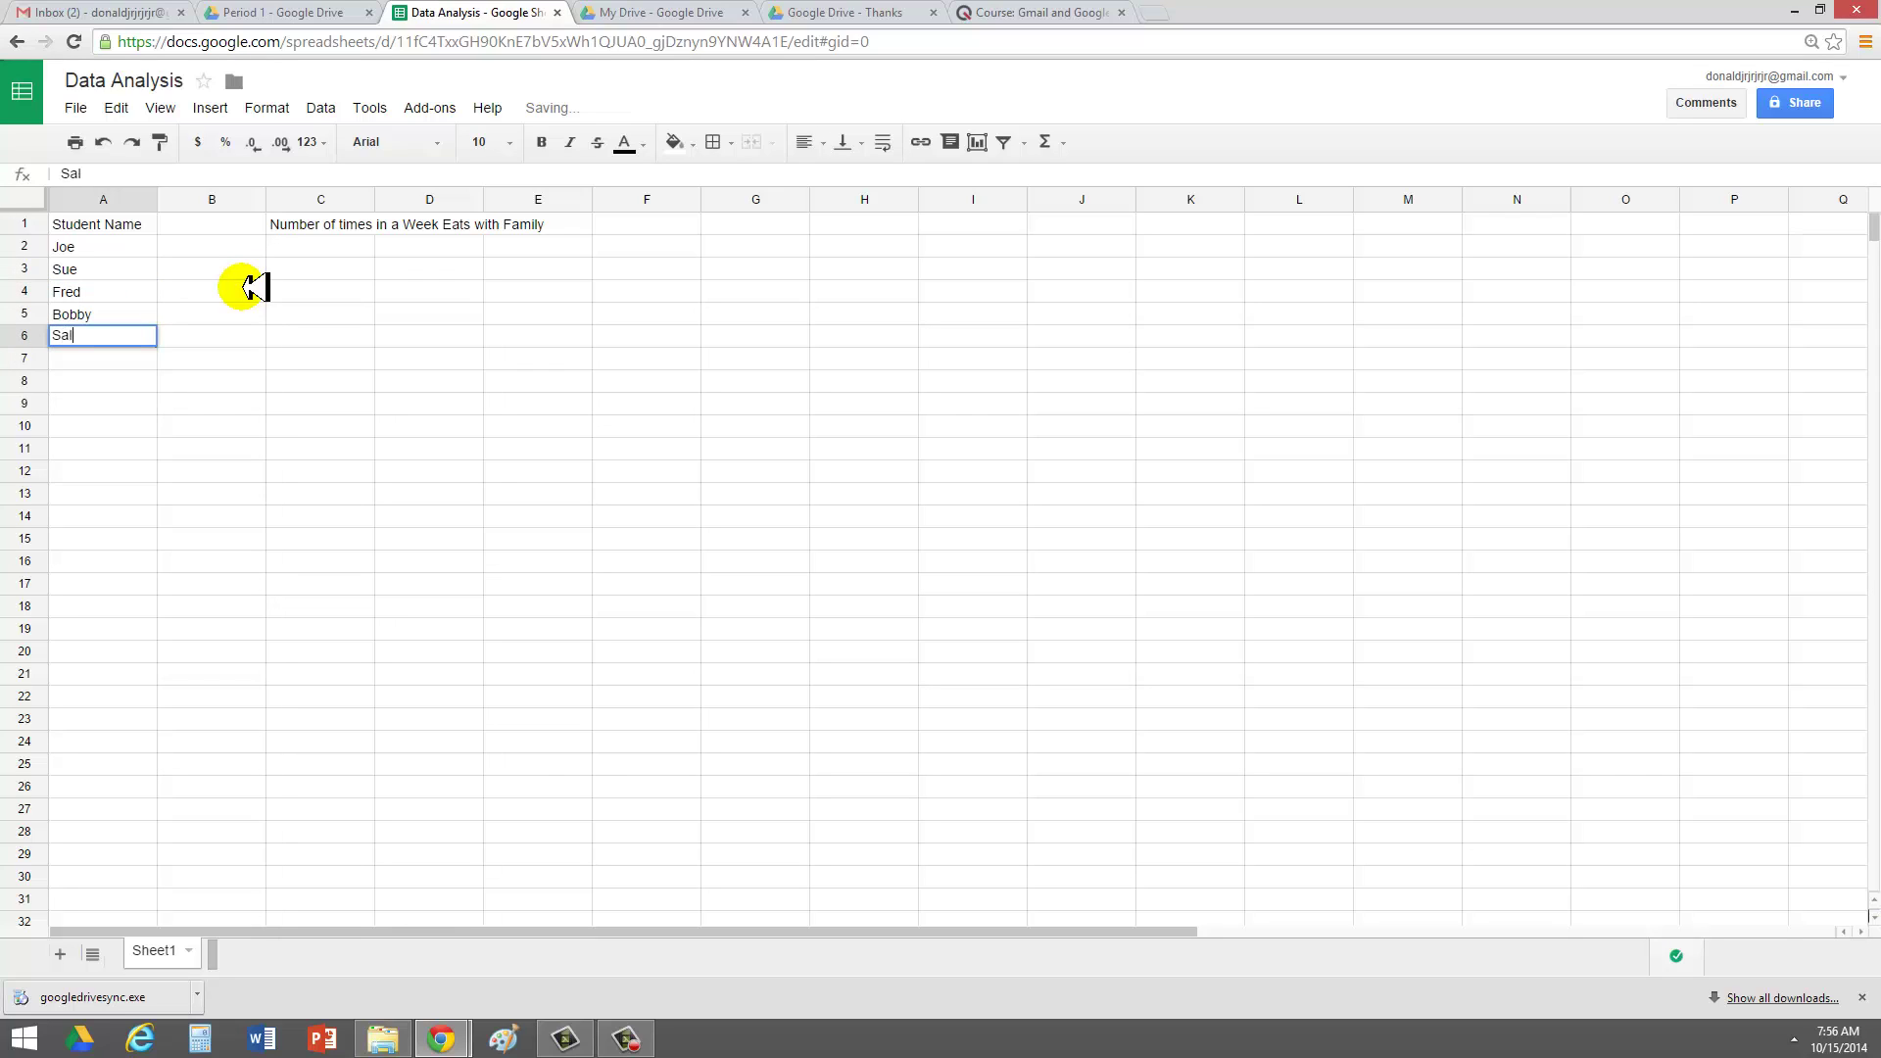
Enter the weekly family meal counts 0, 2, 5, 7 and 7 in C2 through C6
key("Up")
key("Up")
key("Up")
key("Up")
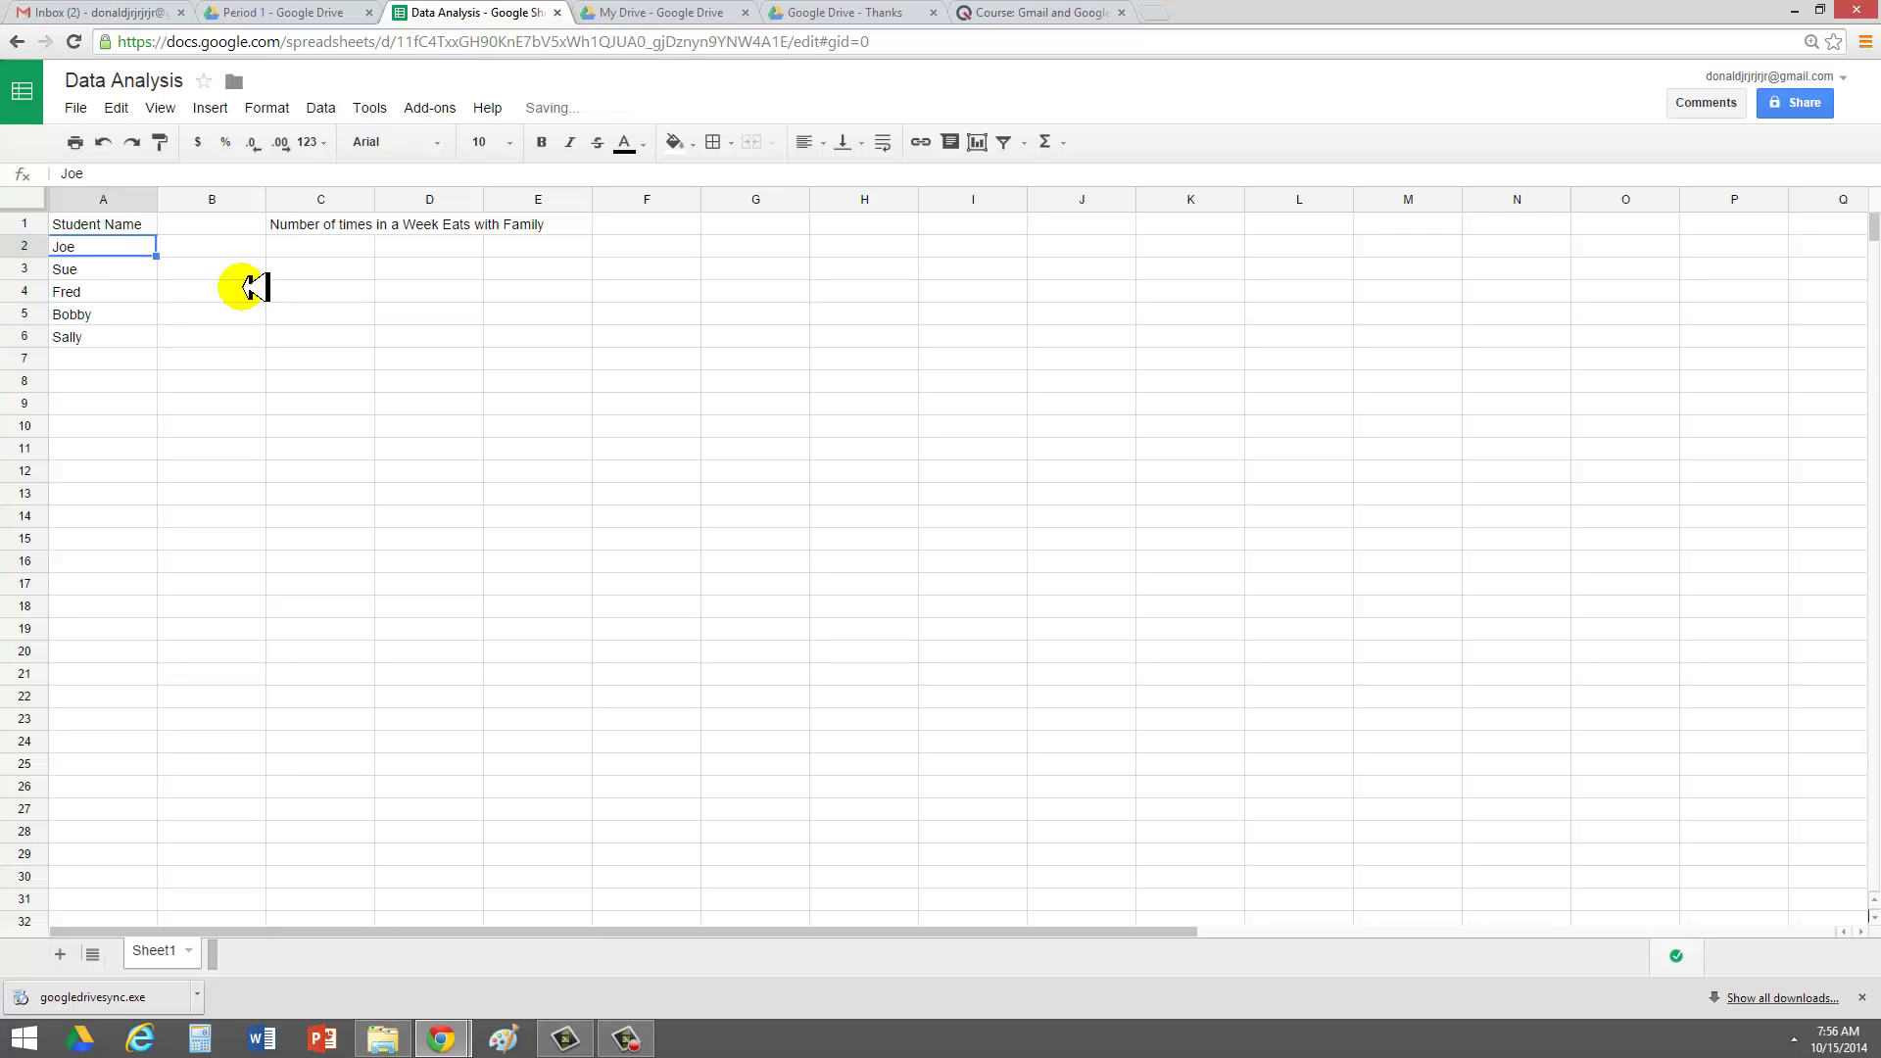
key("Right")
key("Right")
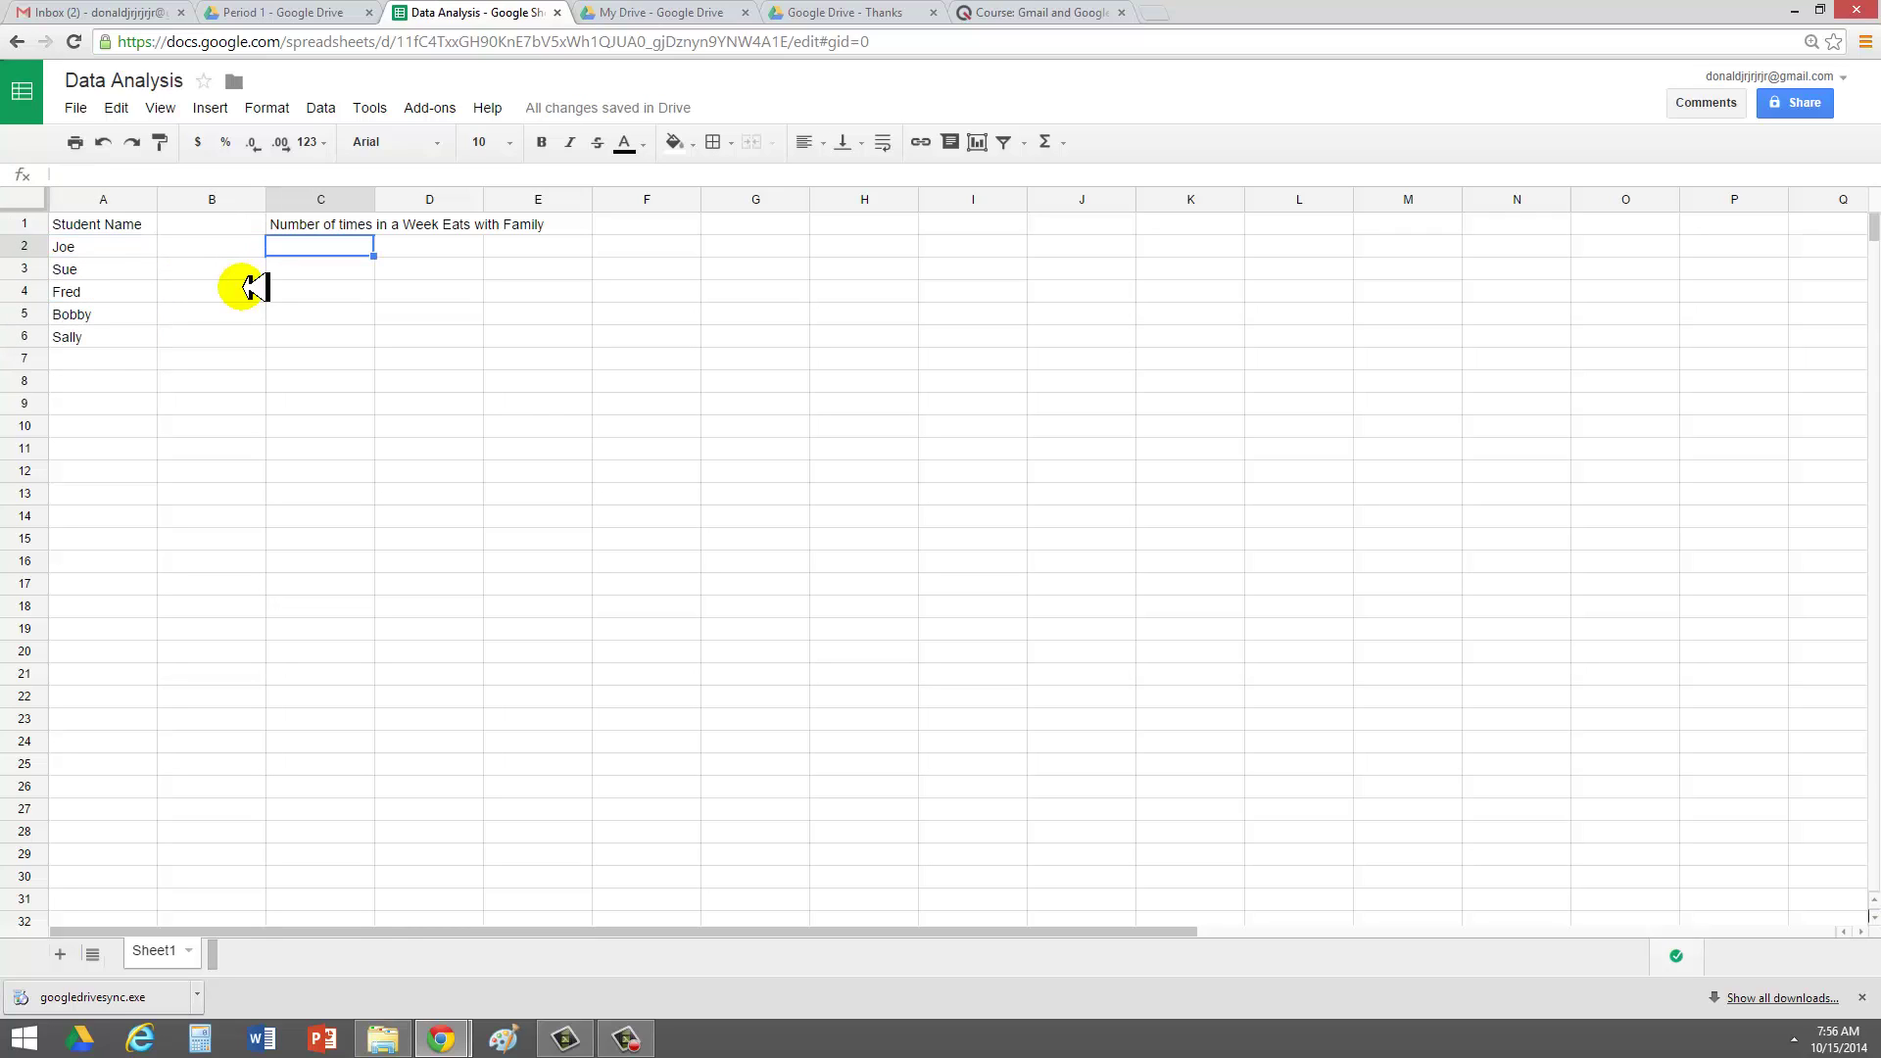
type("0")
key("Return")
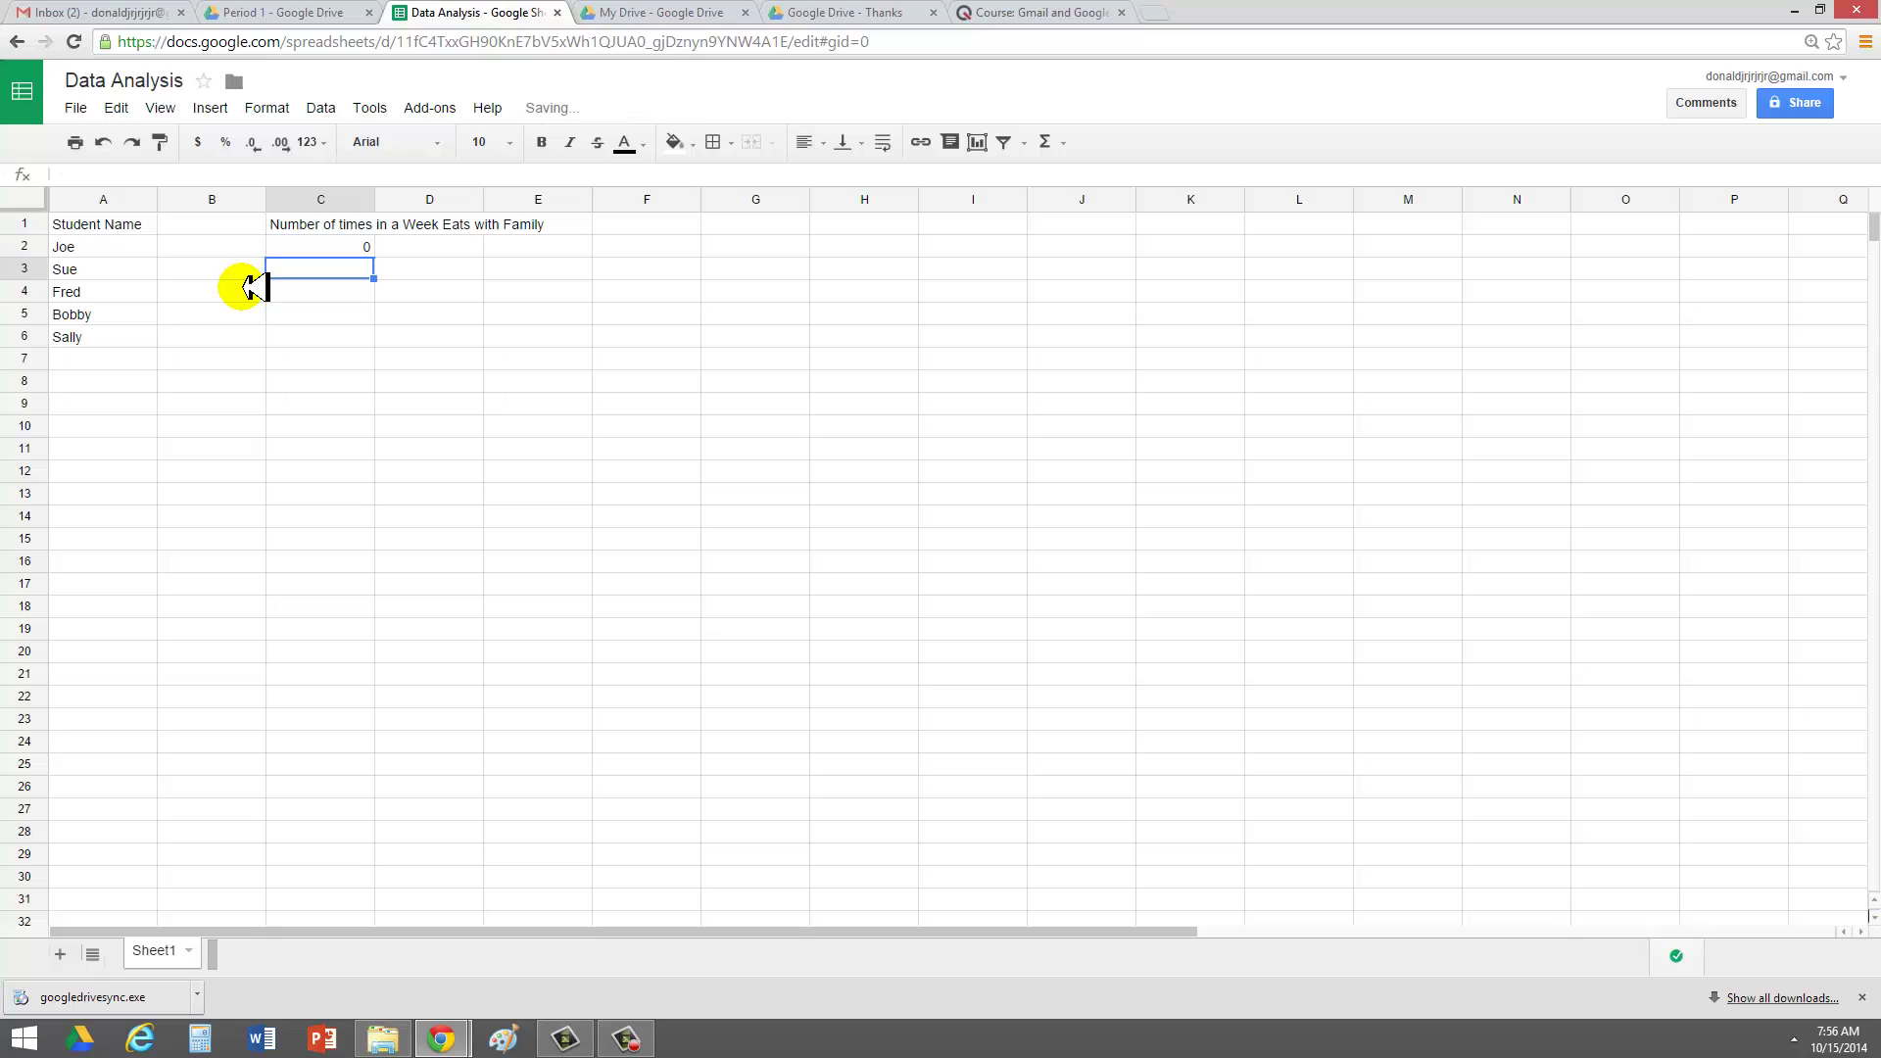
type("2")
key("Return")
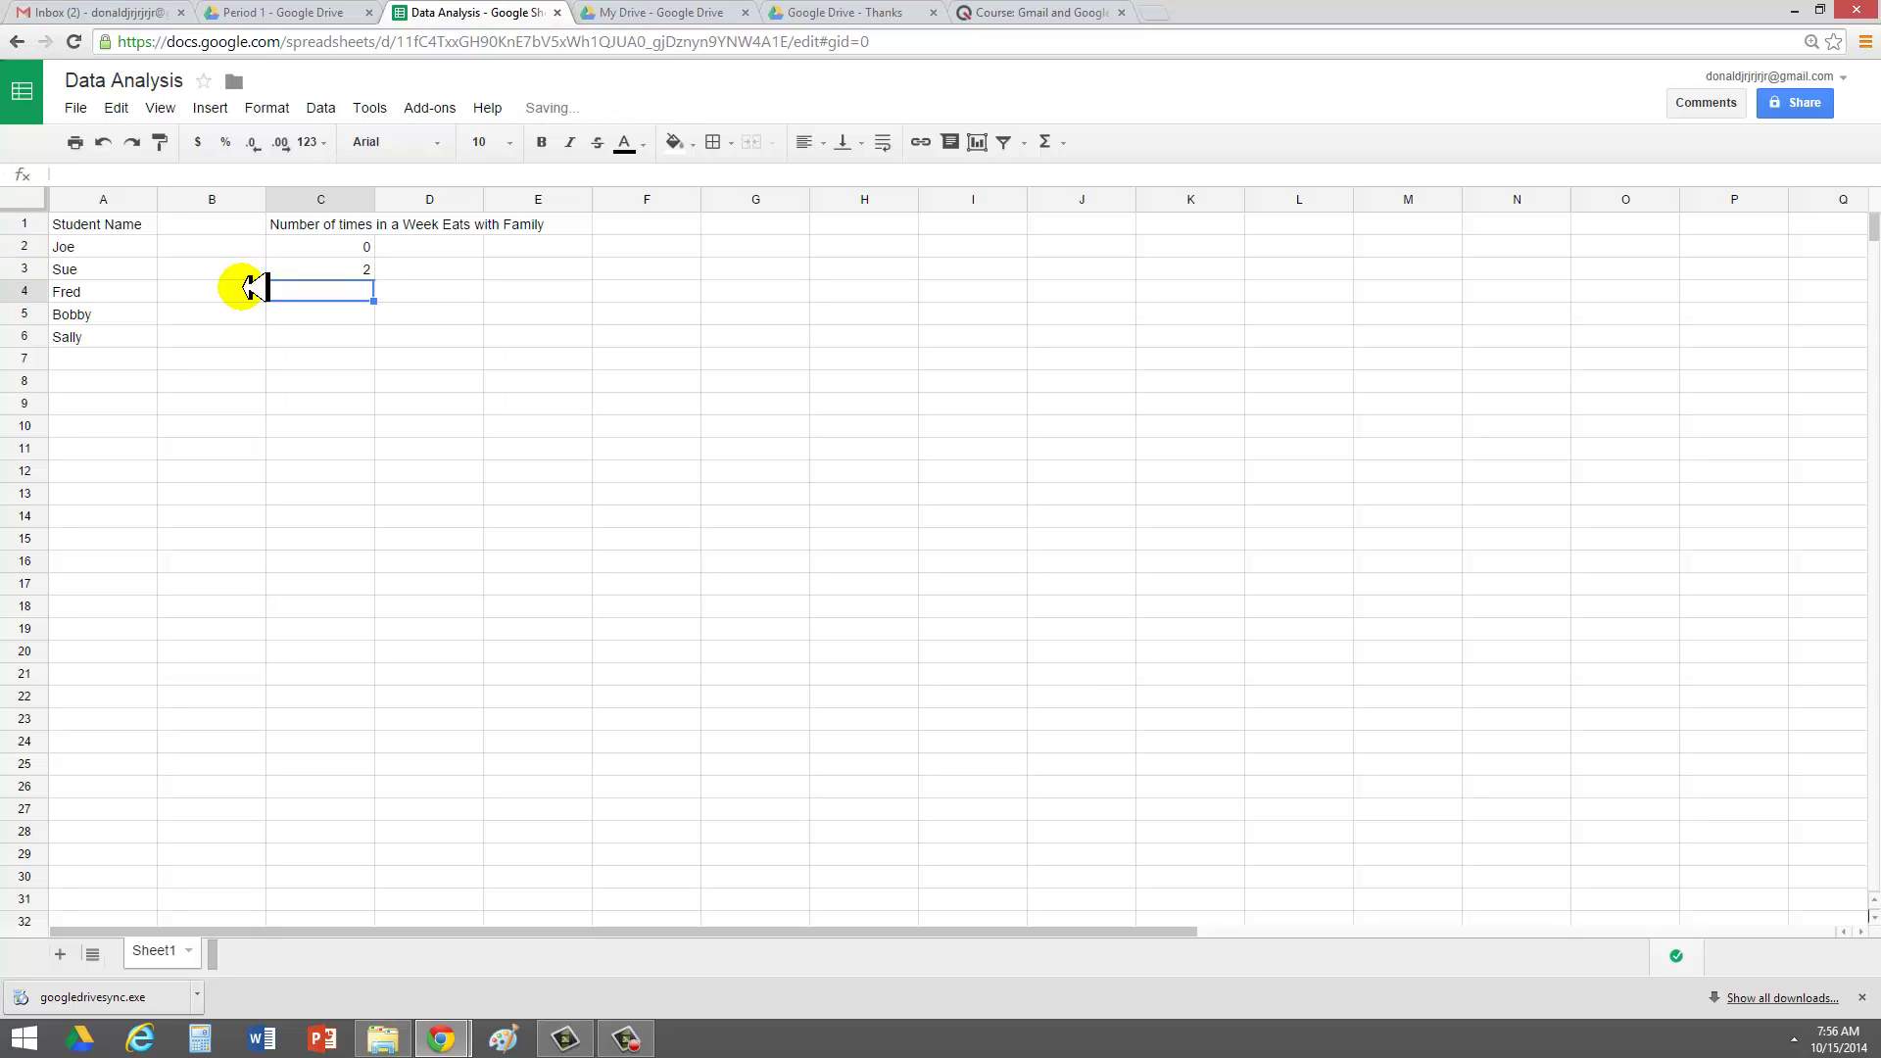
type("5")
key("Return")
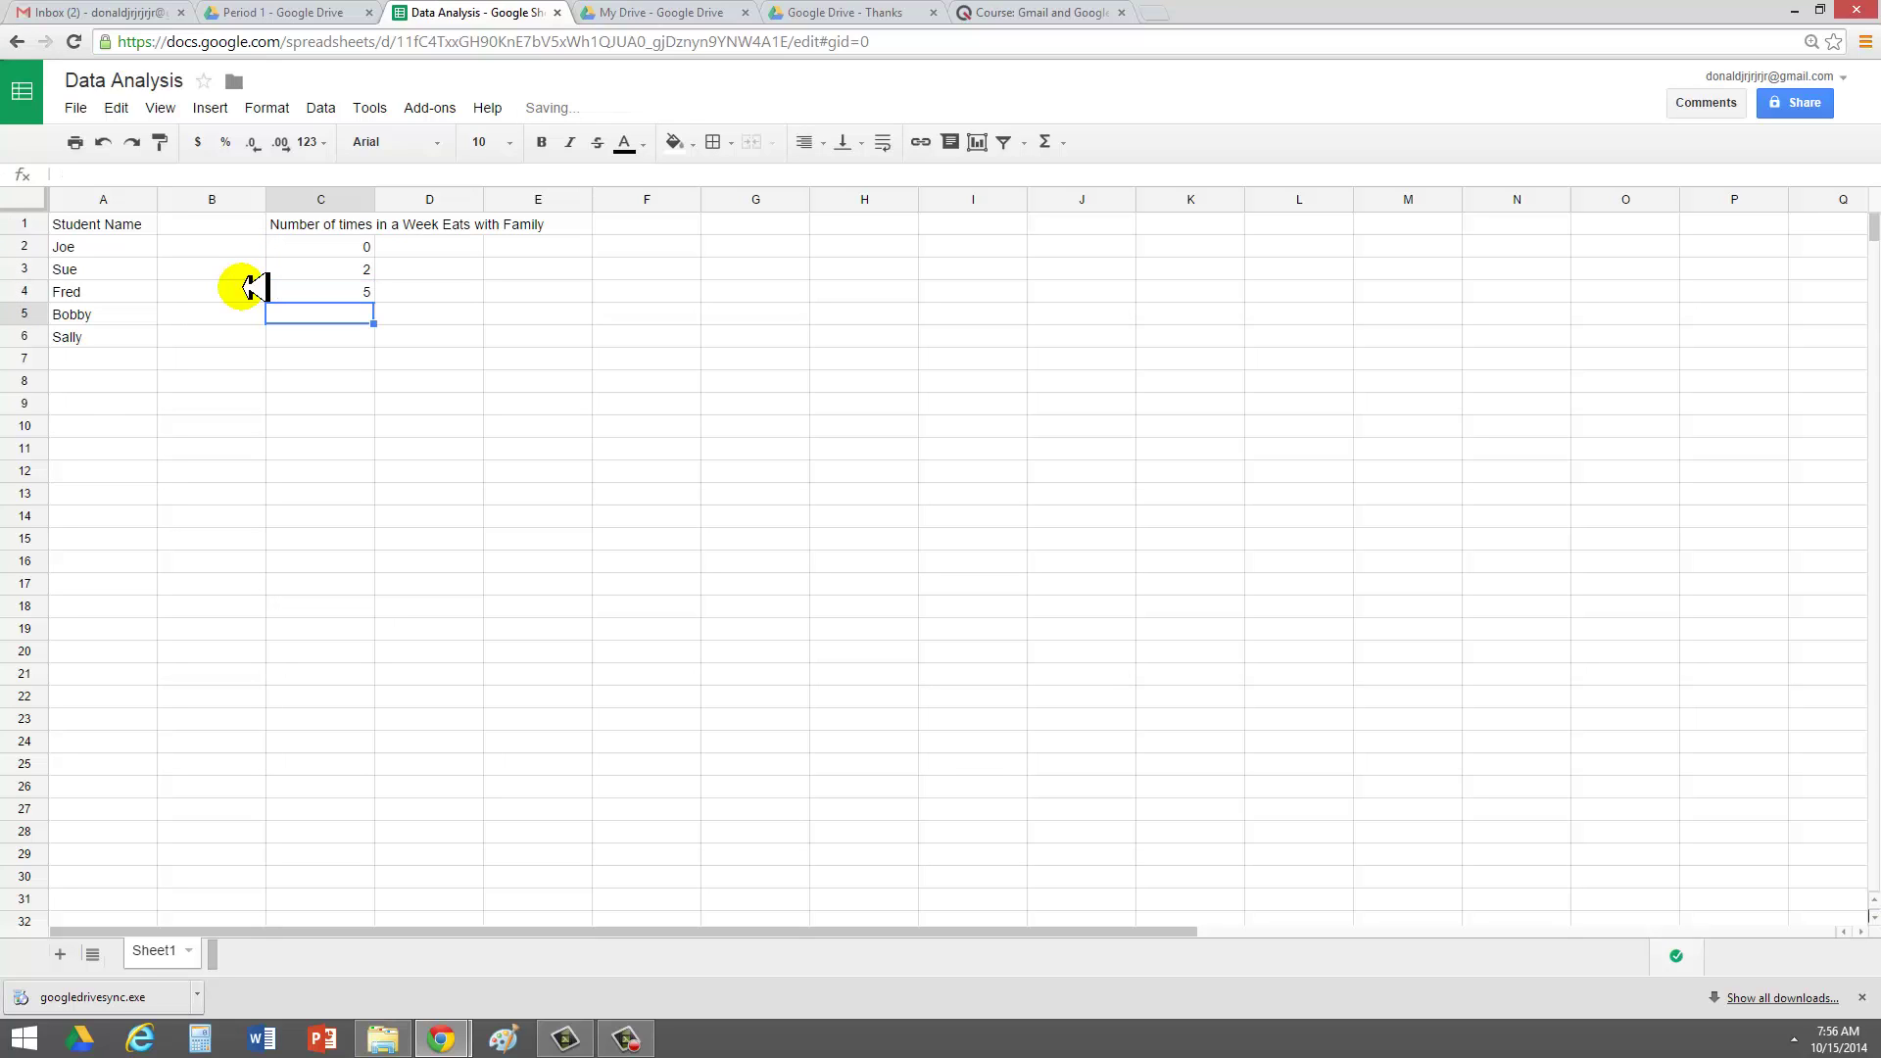
type("7")
key("Return")
type("7")
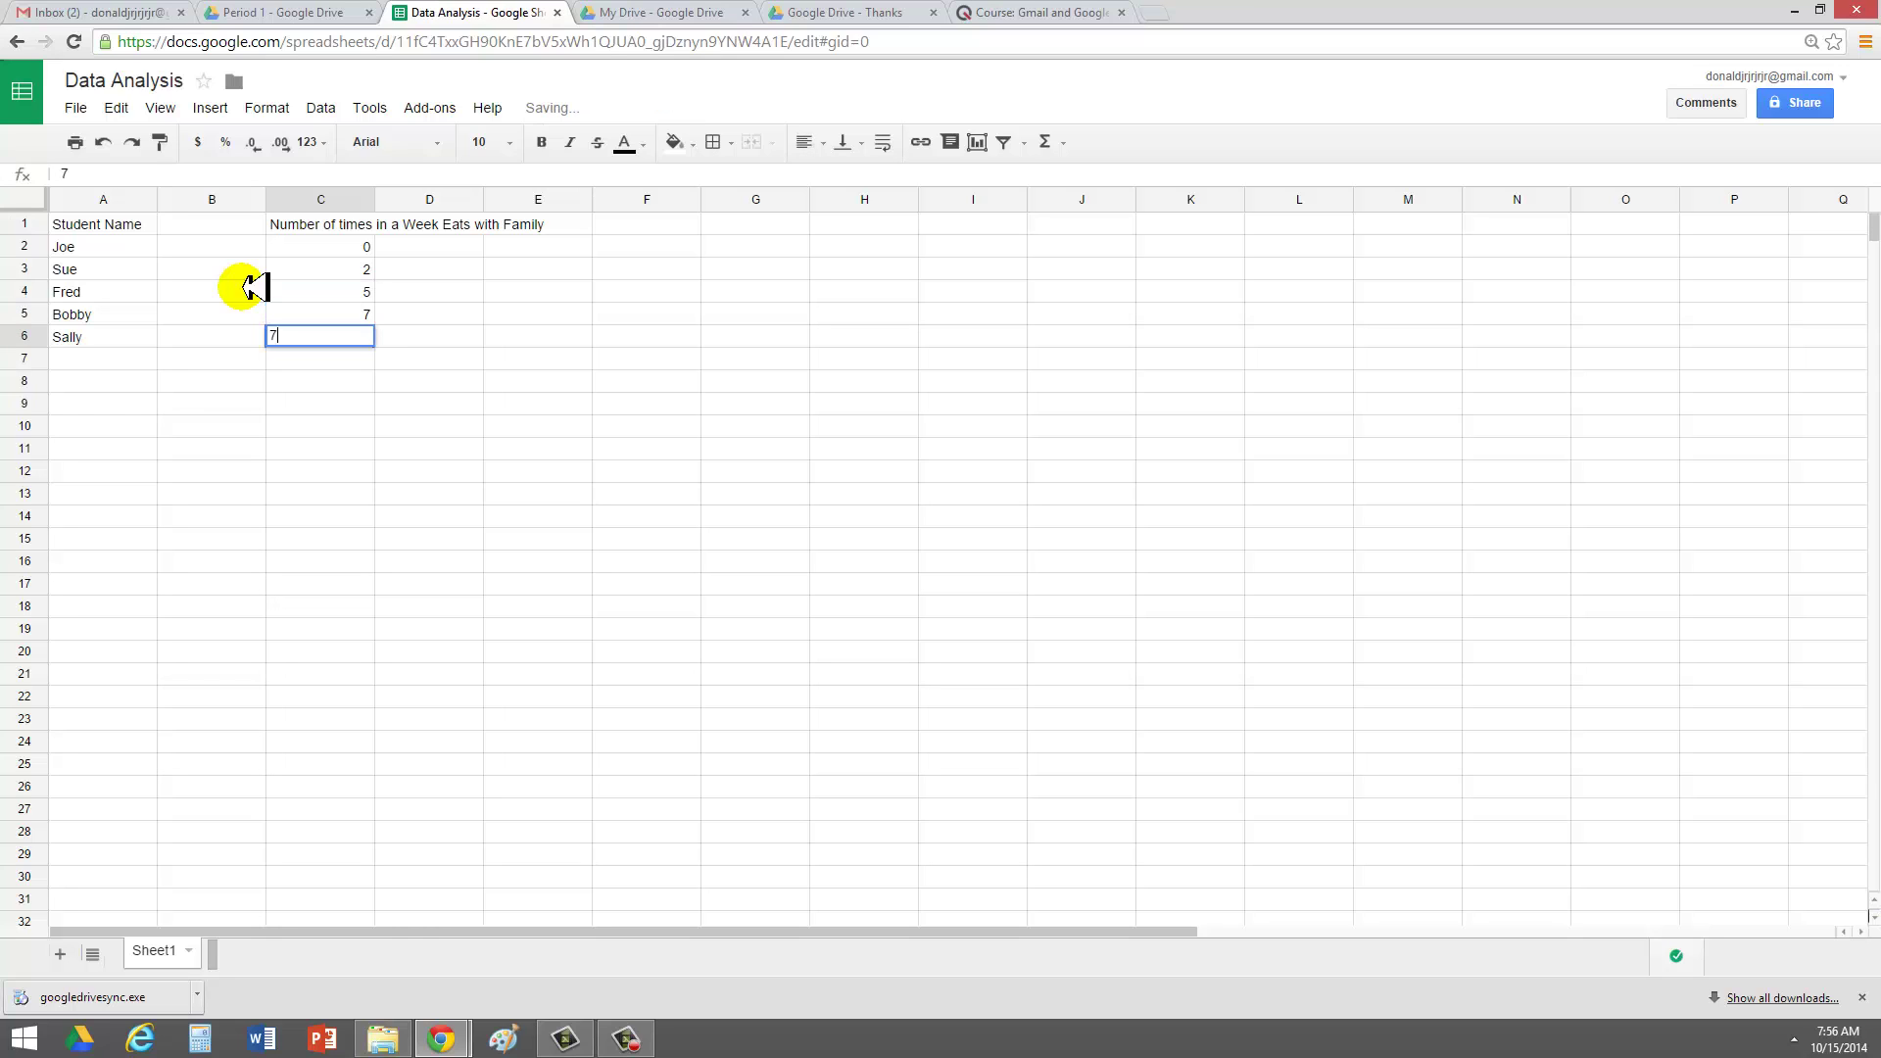
key("Return")
left_click(304, 585)
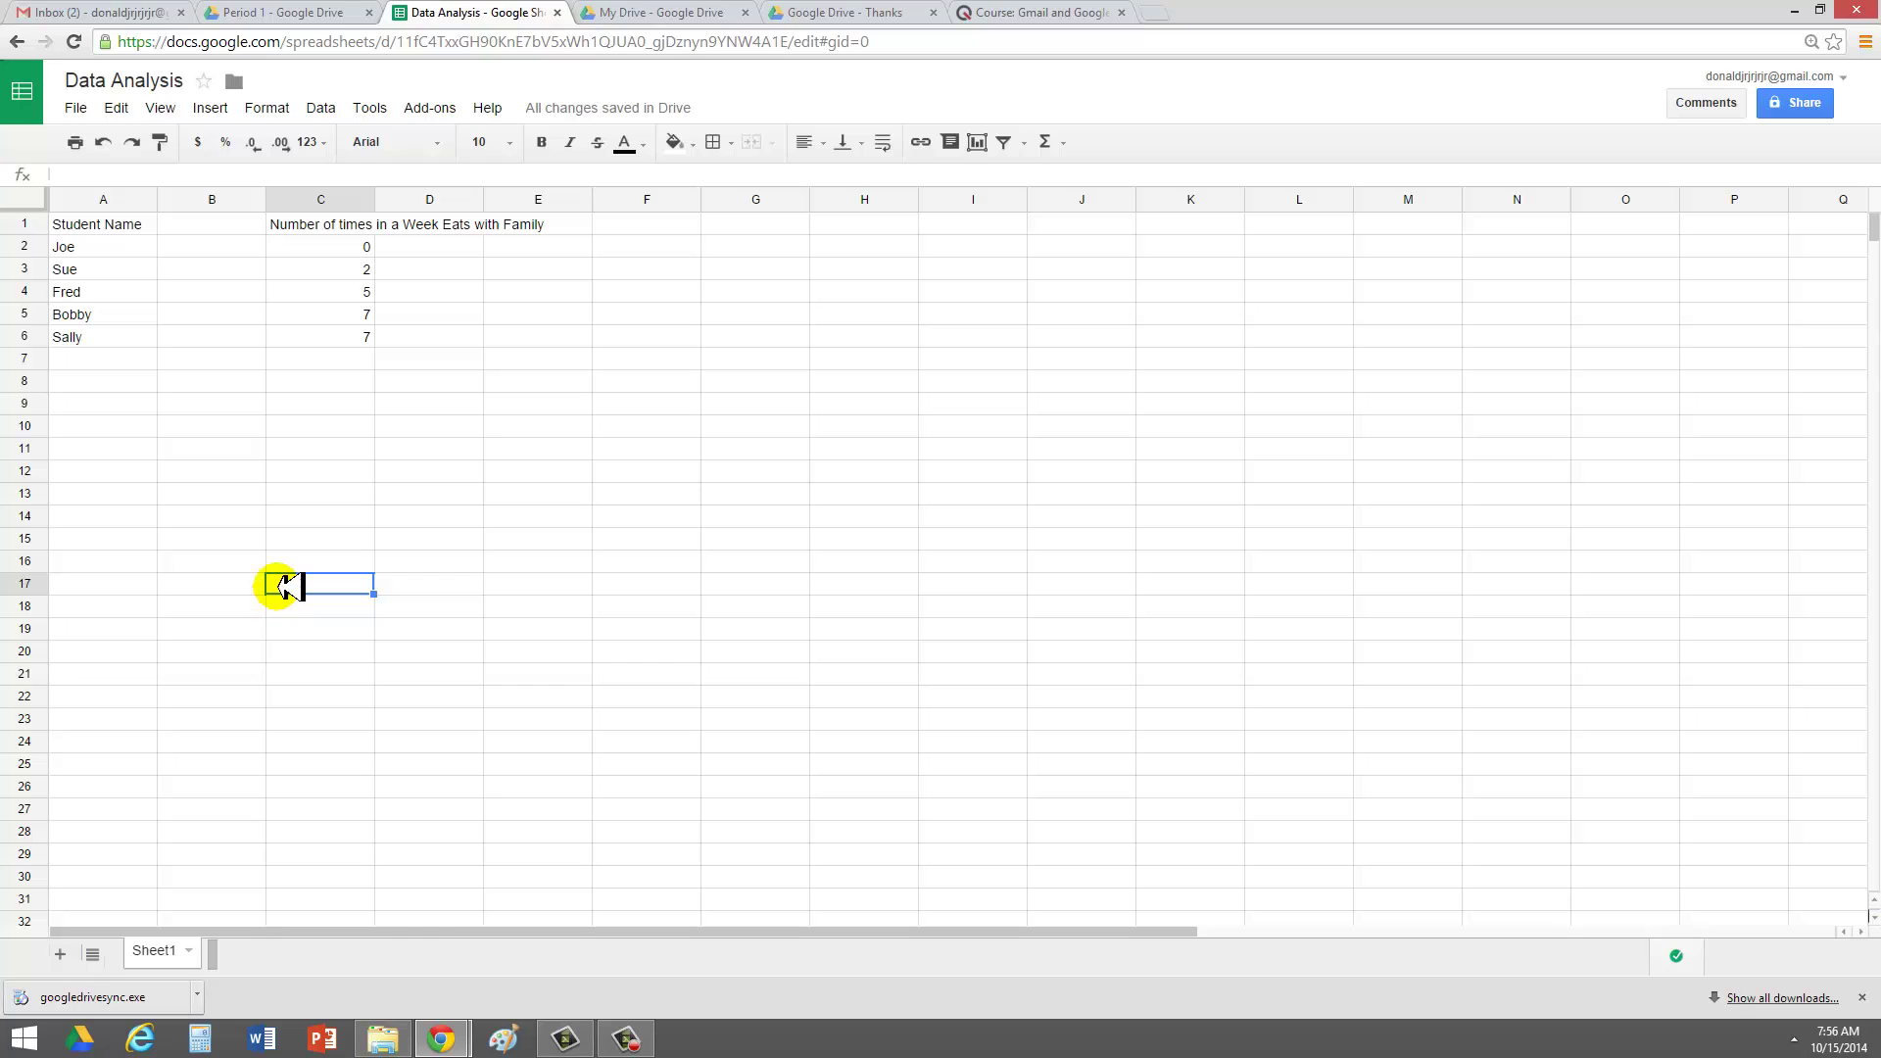
Total the meal counts in C2:C6 with the SUM function, placing the formula in C7
left_click(340, 247)
left_click_drag(343, 250, 323, 338)
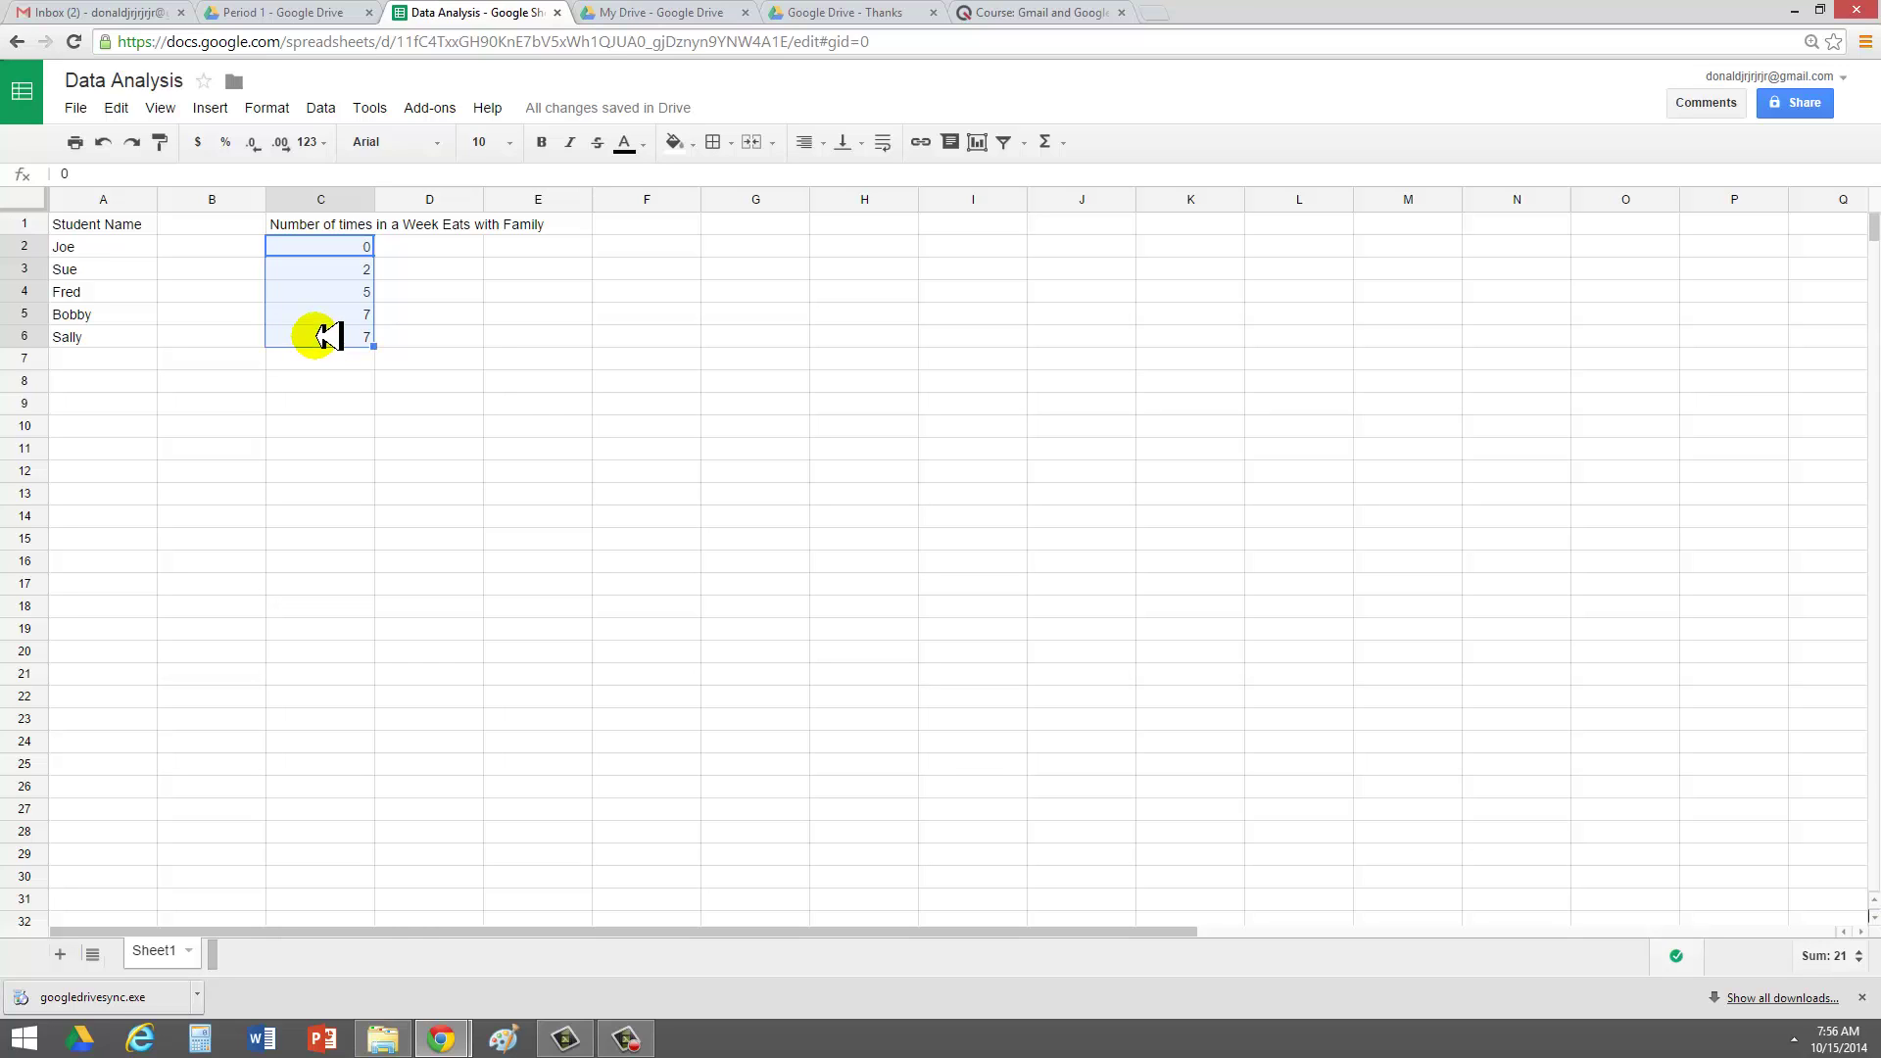
left_click(392, 251)
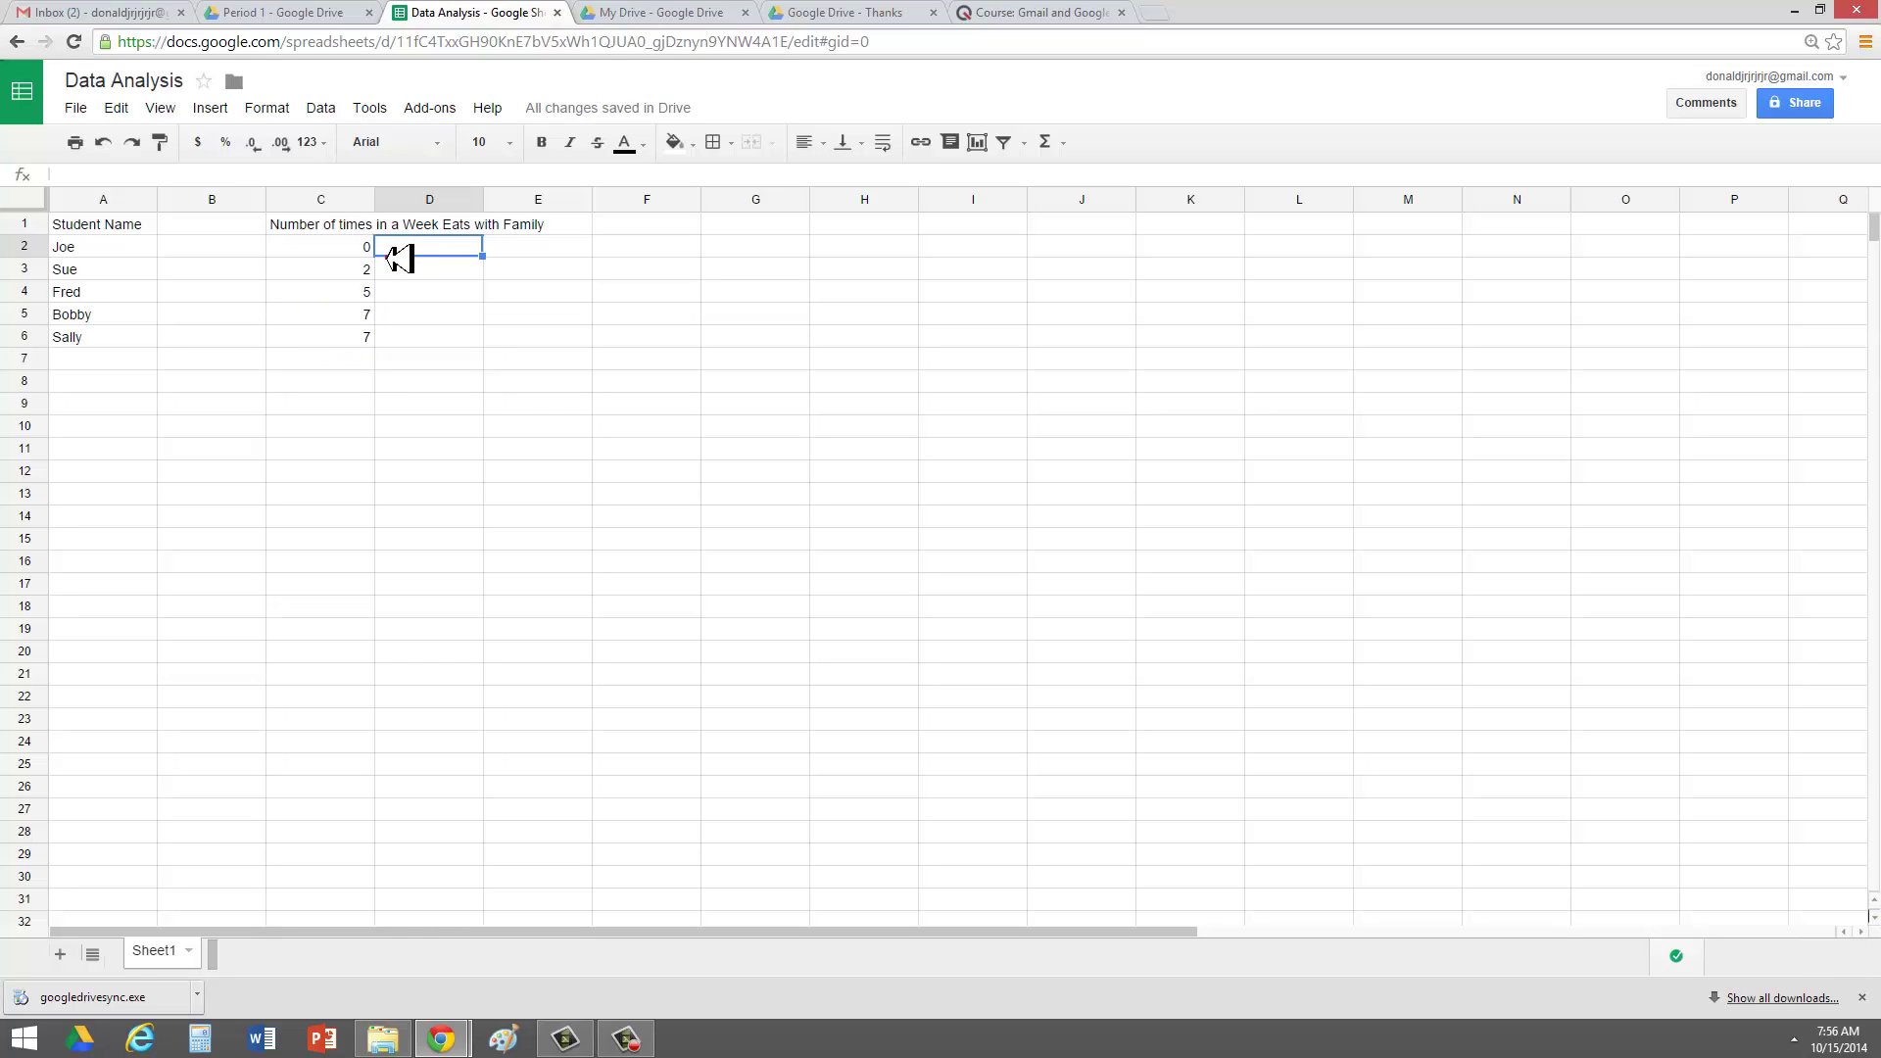
left_click(348, 245)
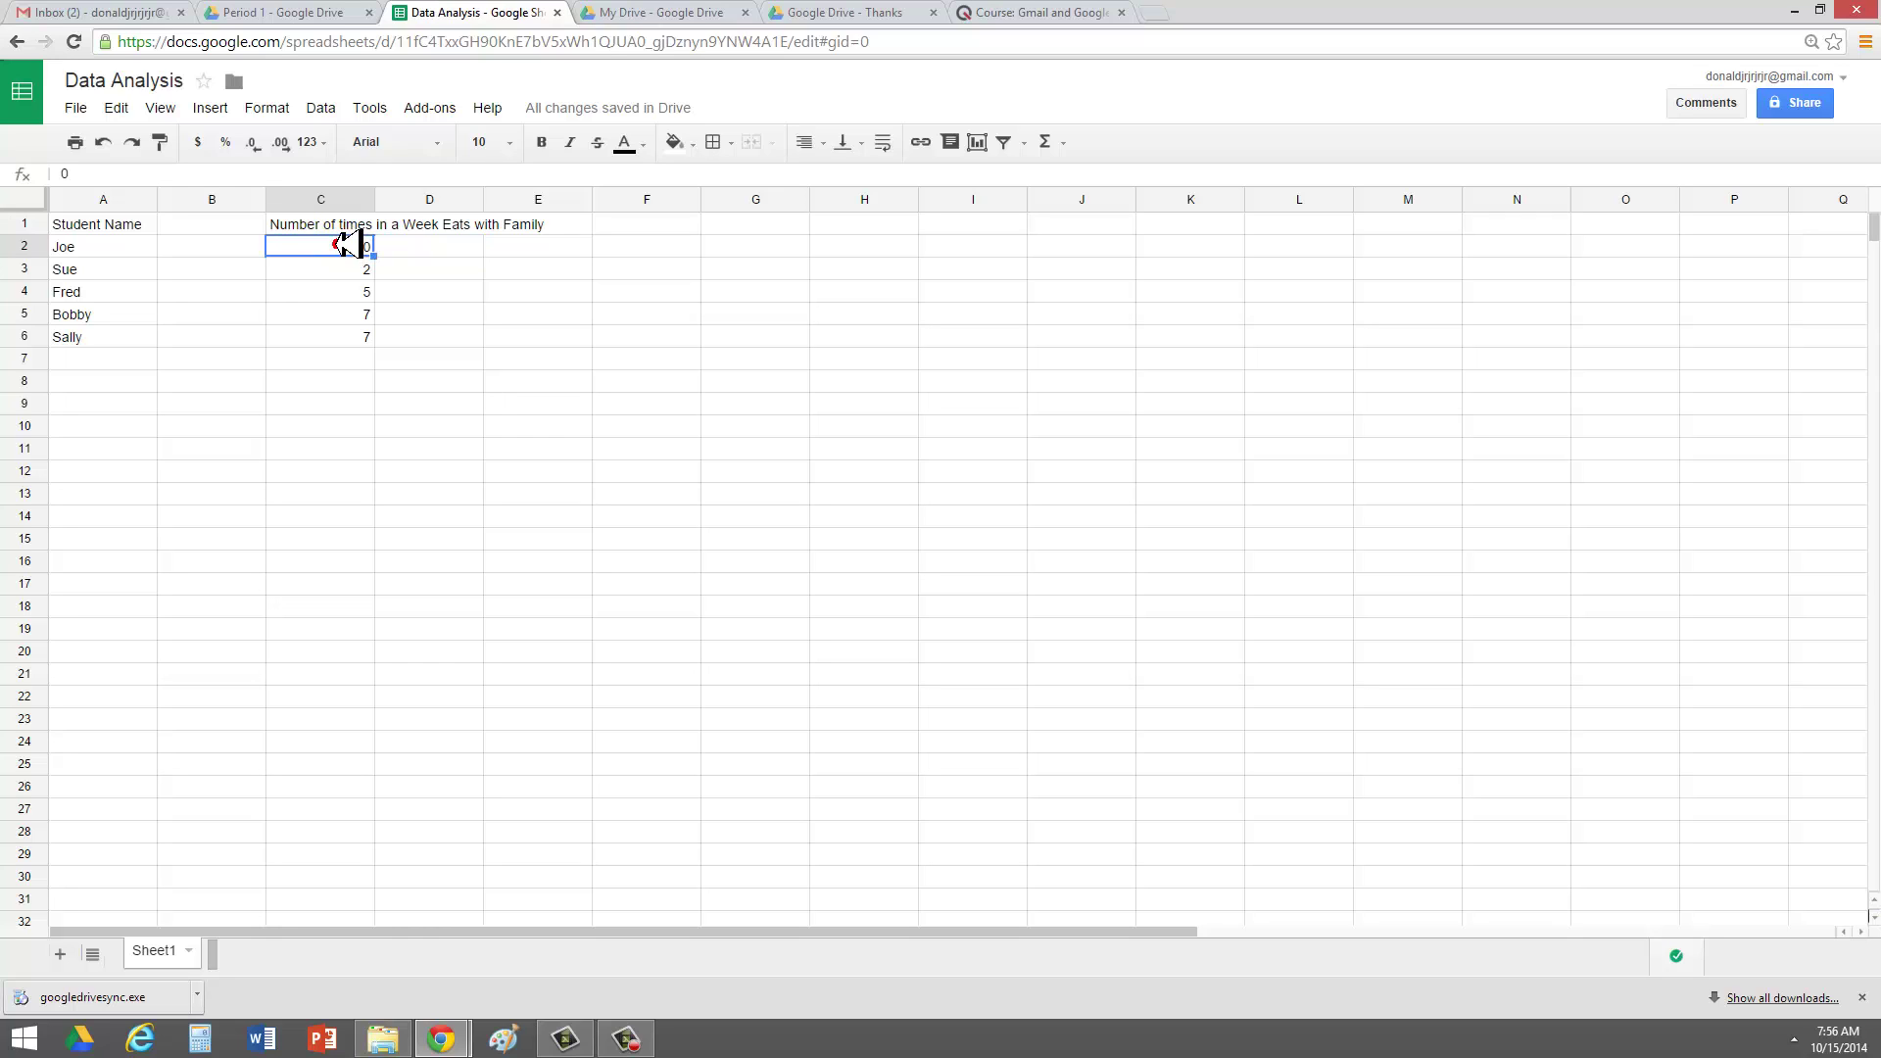
left_click_drag(329, 249, 333, 347)
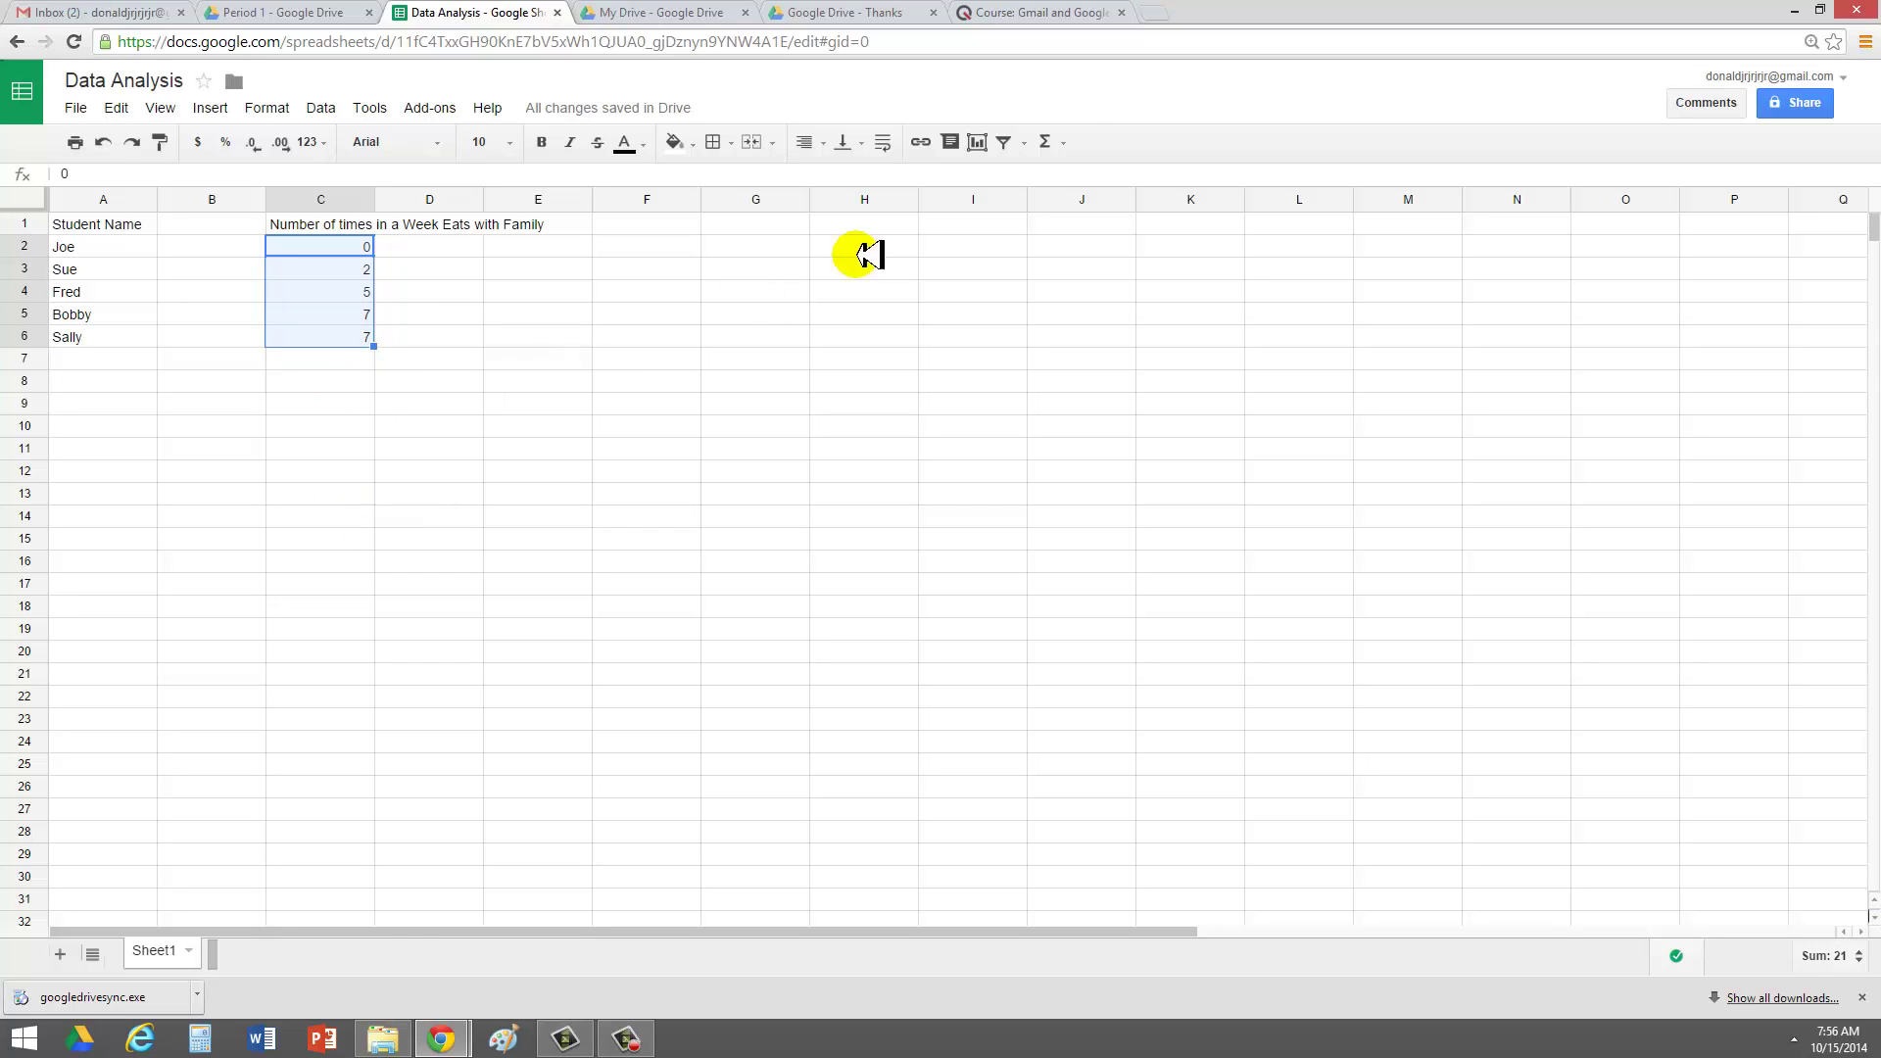
left_click(1073, 145)
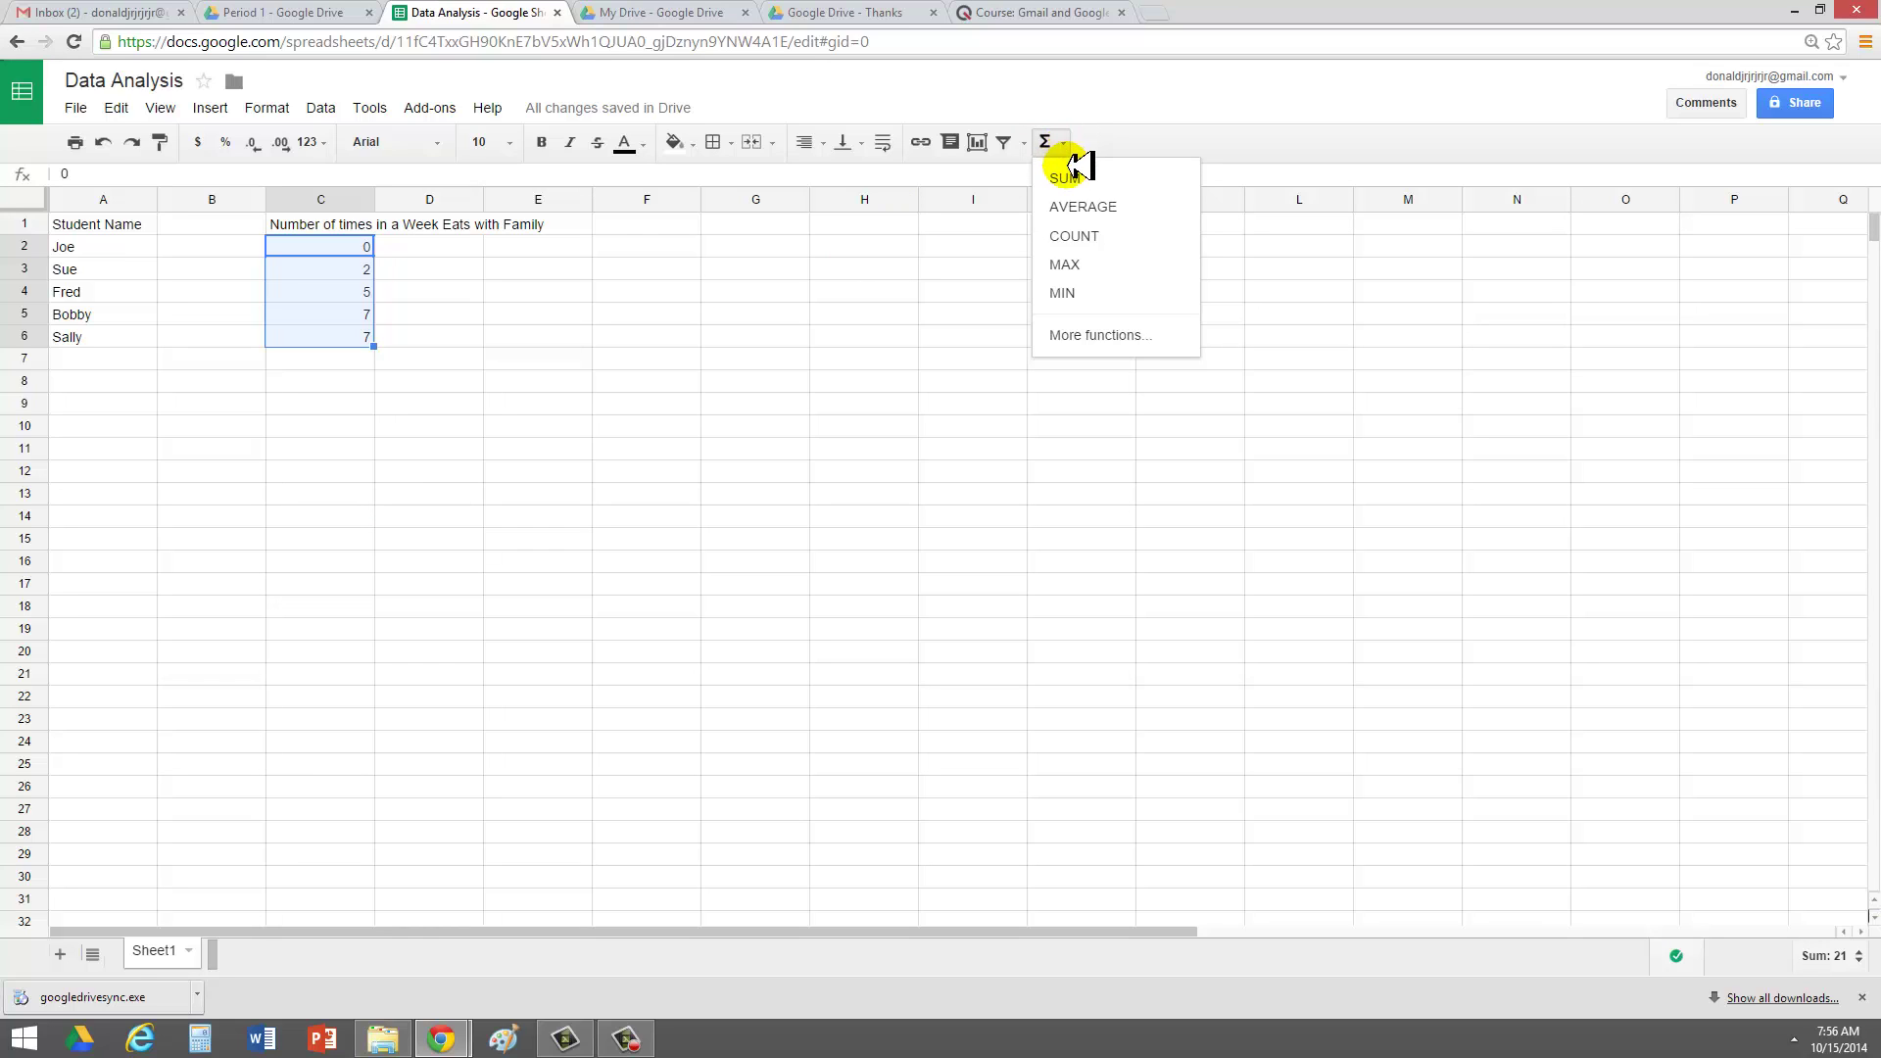
left_click(1078, 178)
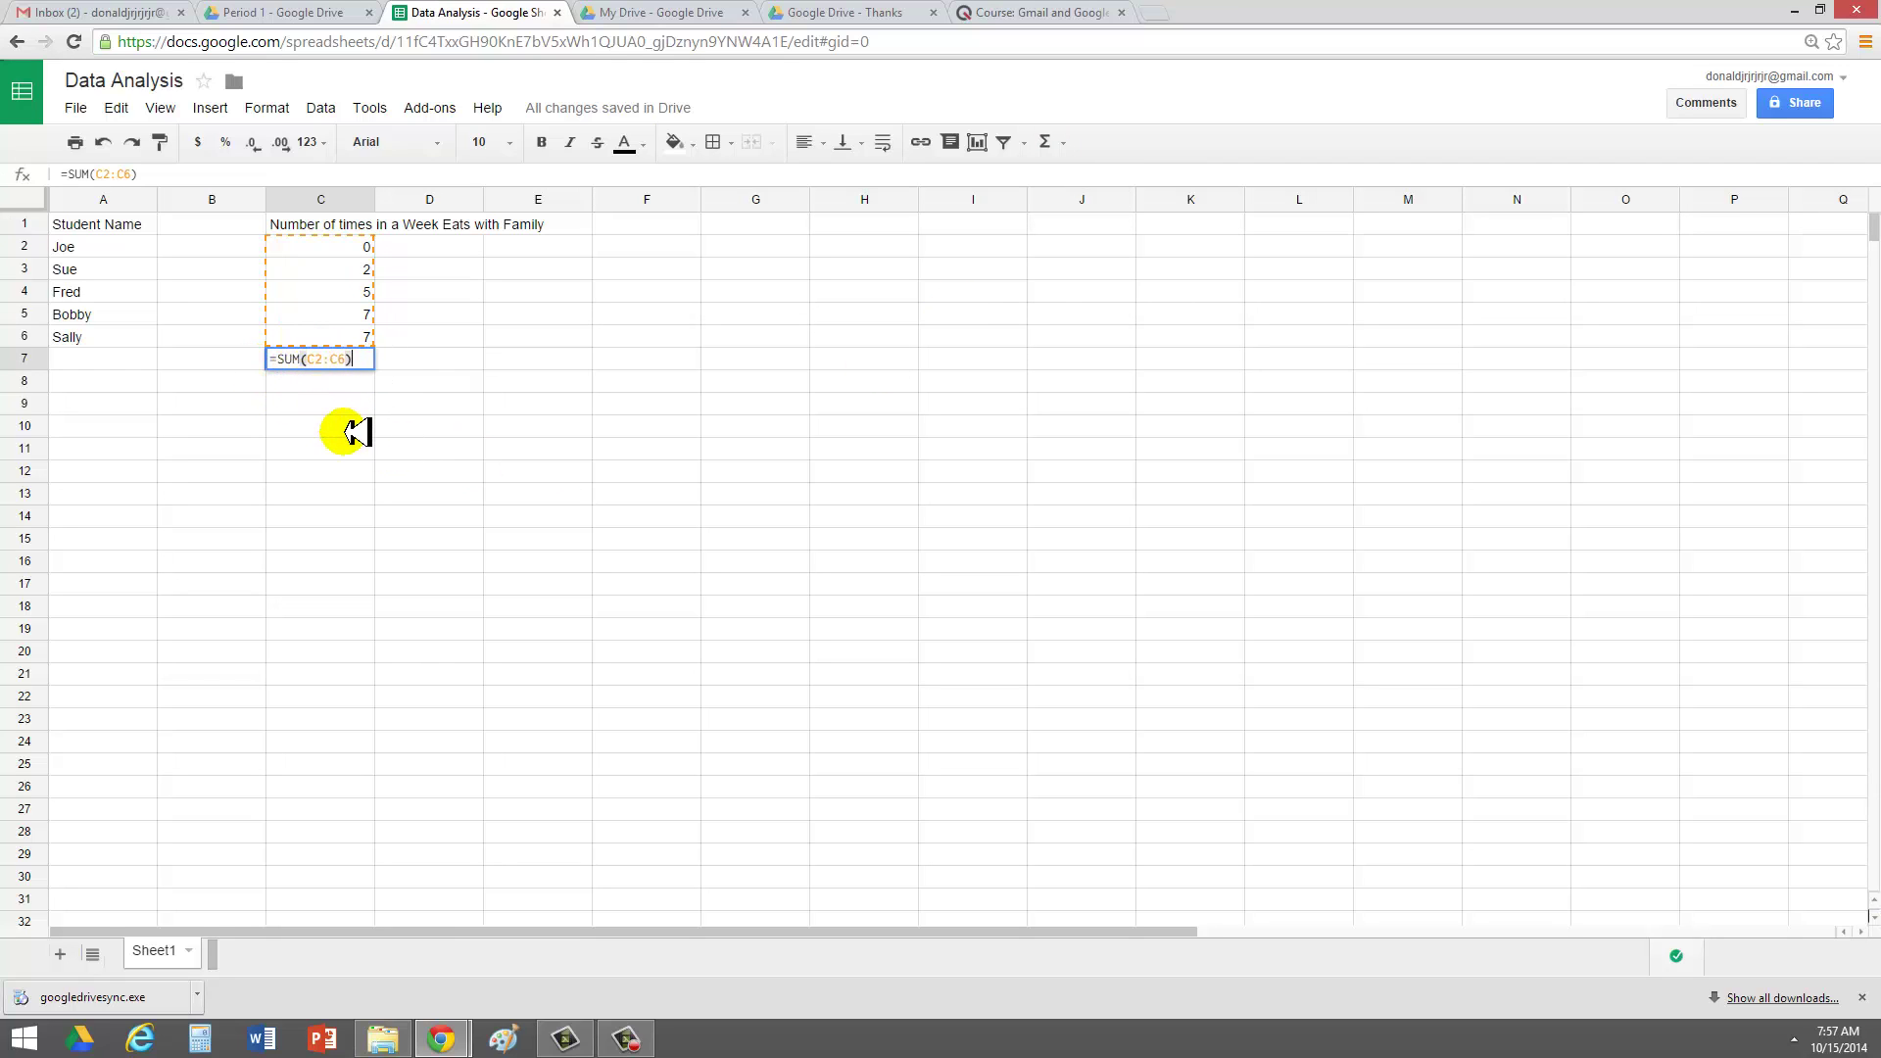
left_click(525, 374)
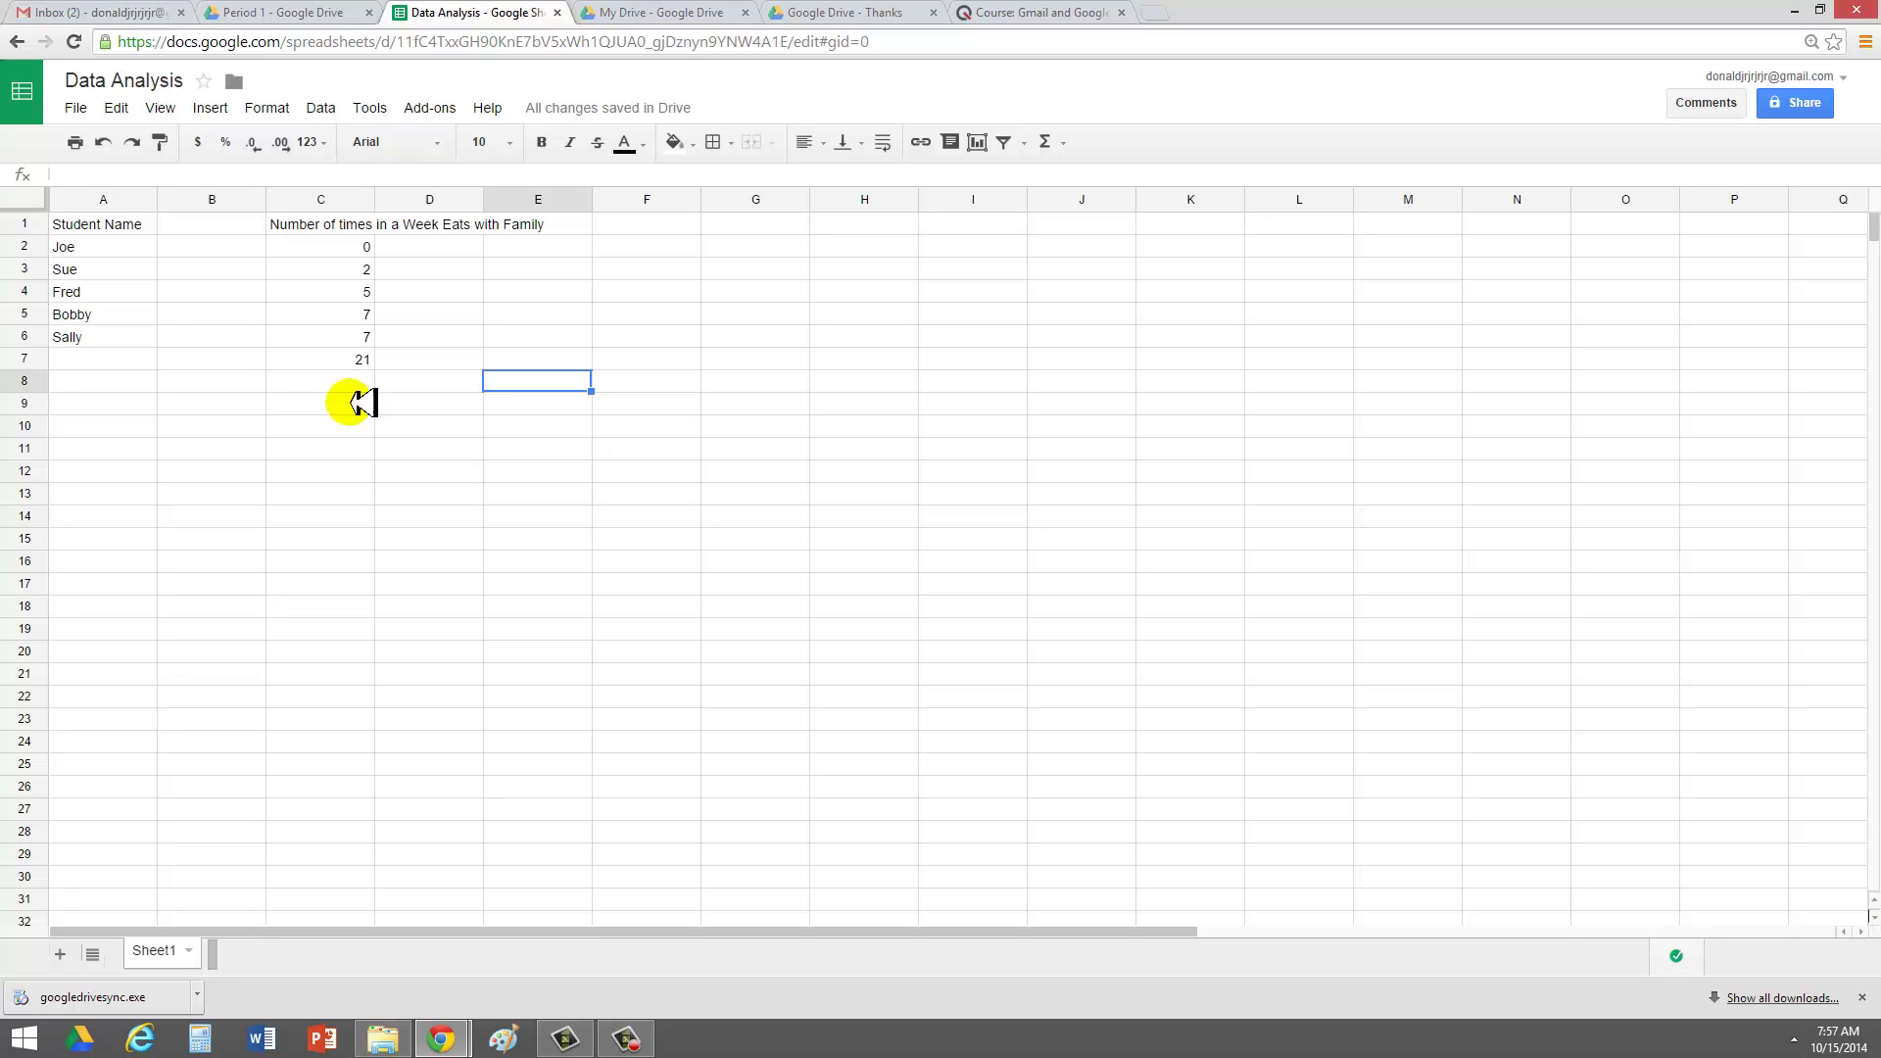
Insert a line chart of the student names and meal counts in A1:C6, leaving out the total row
left_click_drag(83, 225, 357, 331)
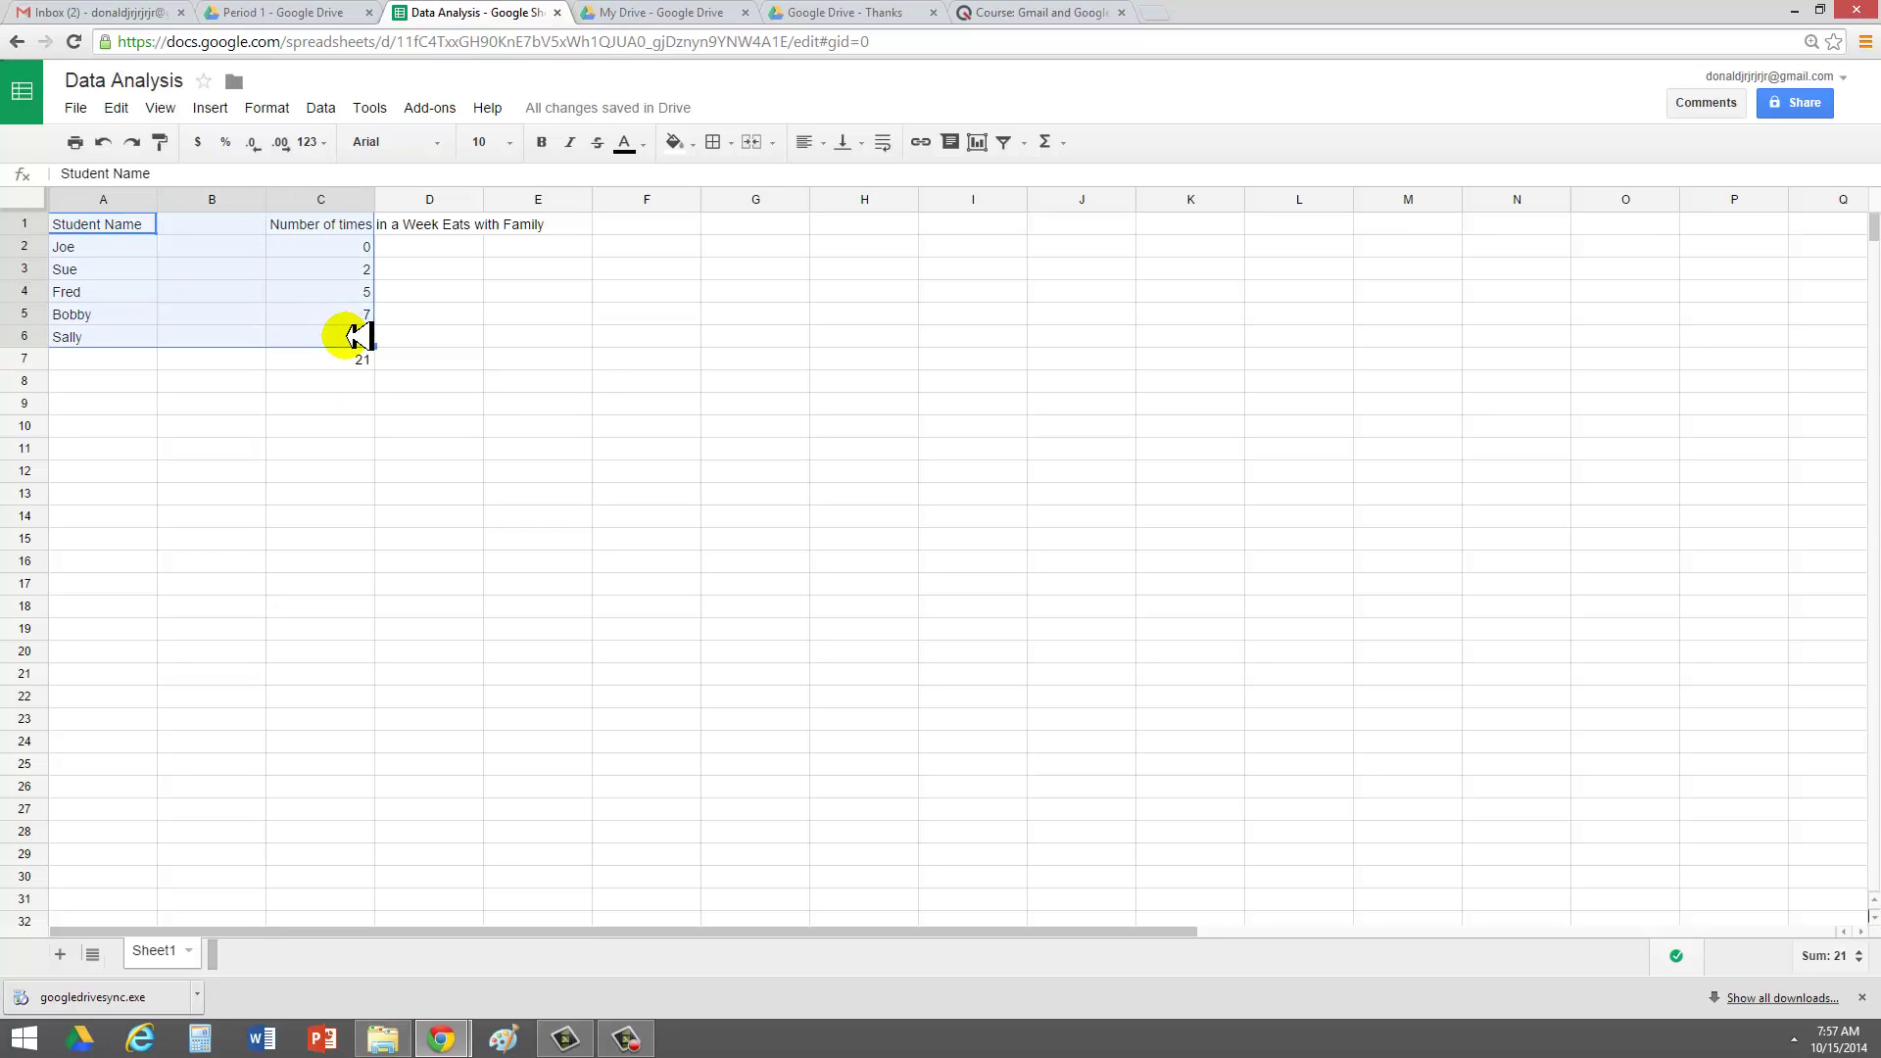
left_click(977, 143)
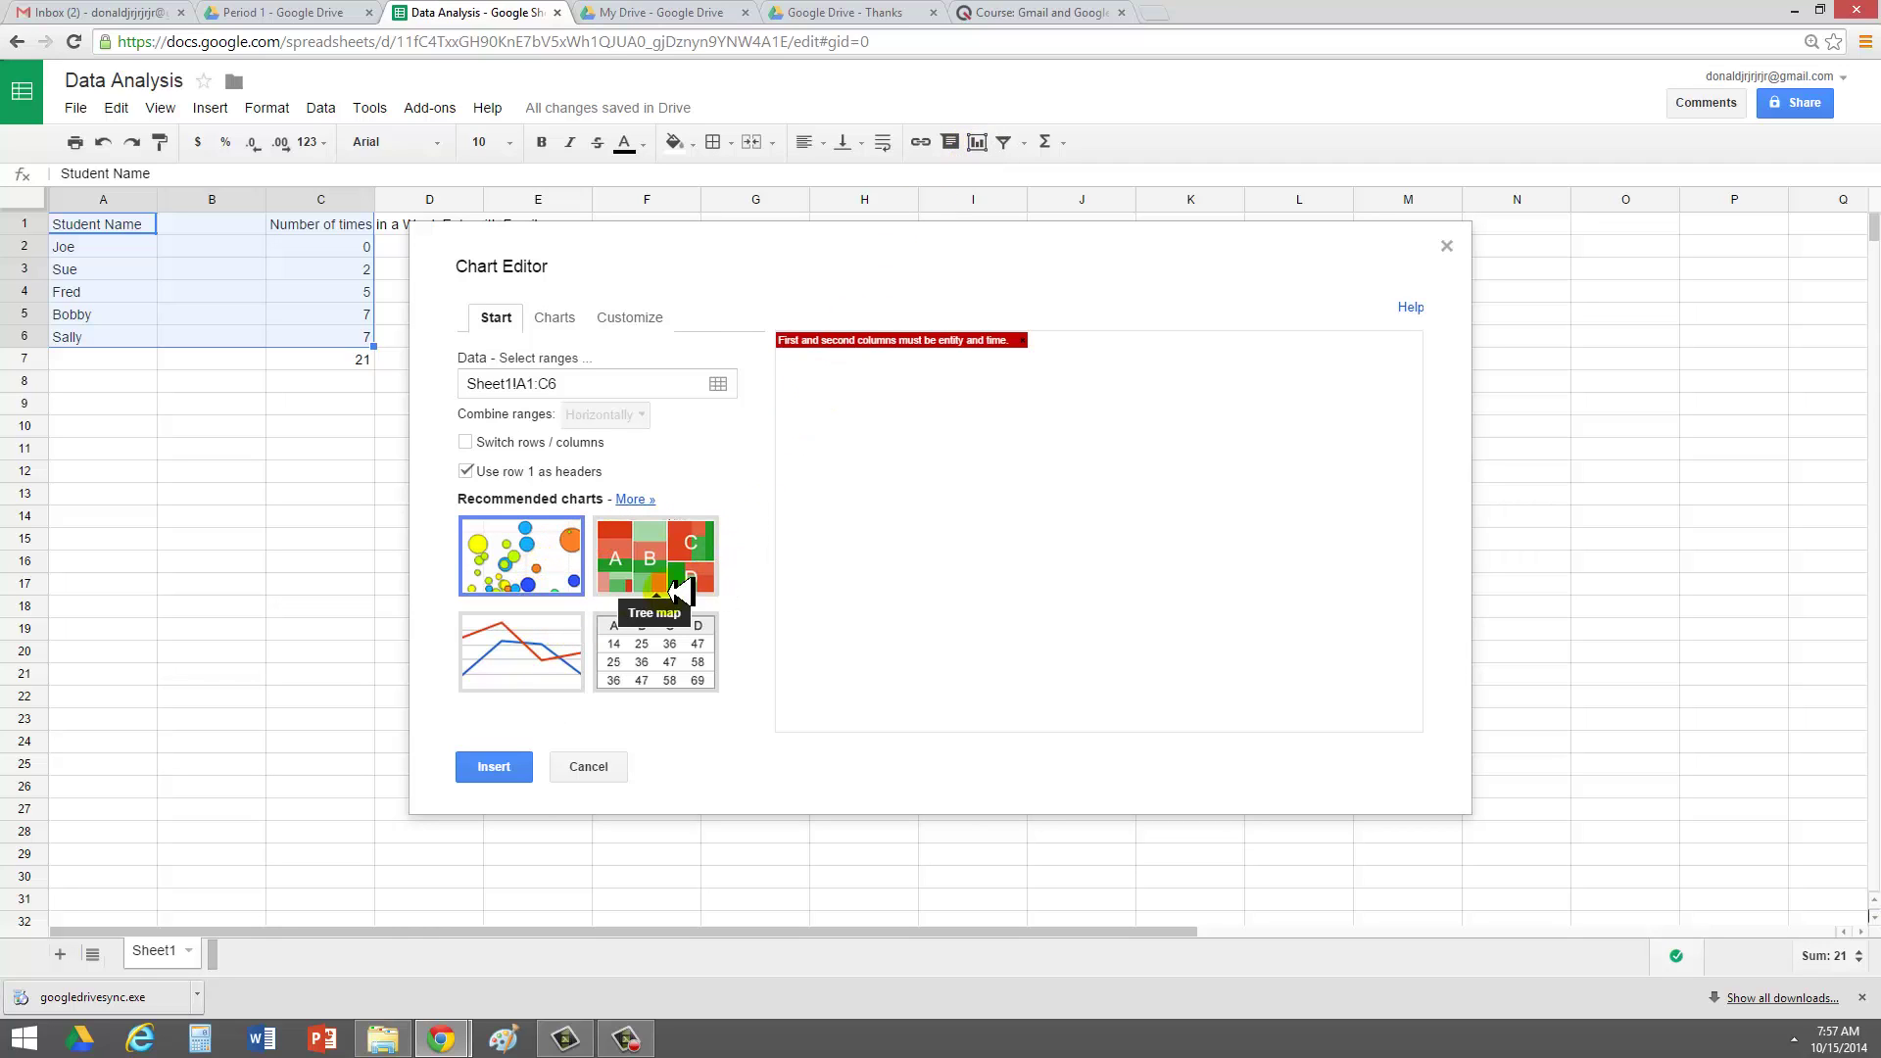
left_click(546, 645)
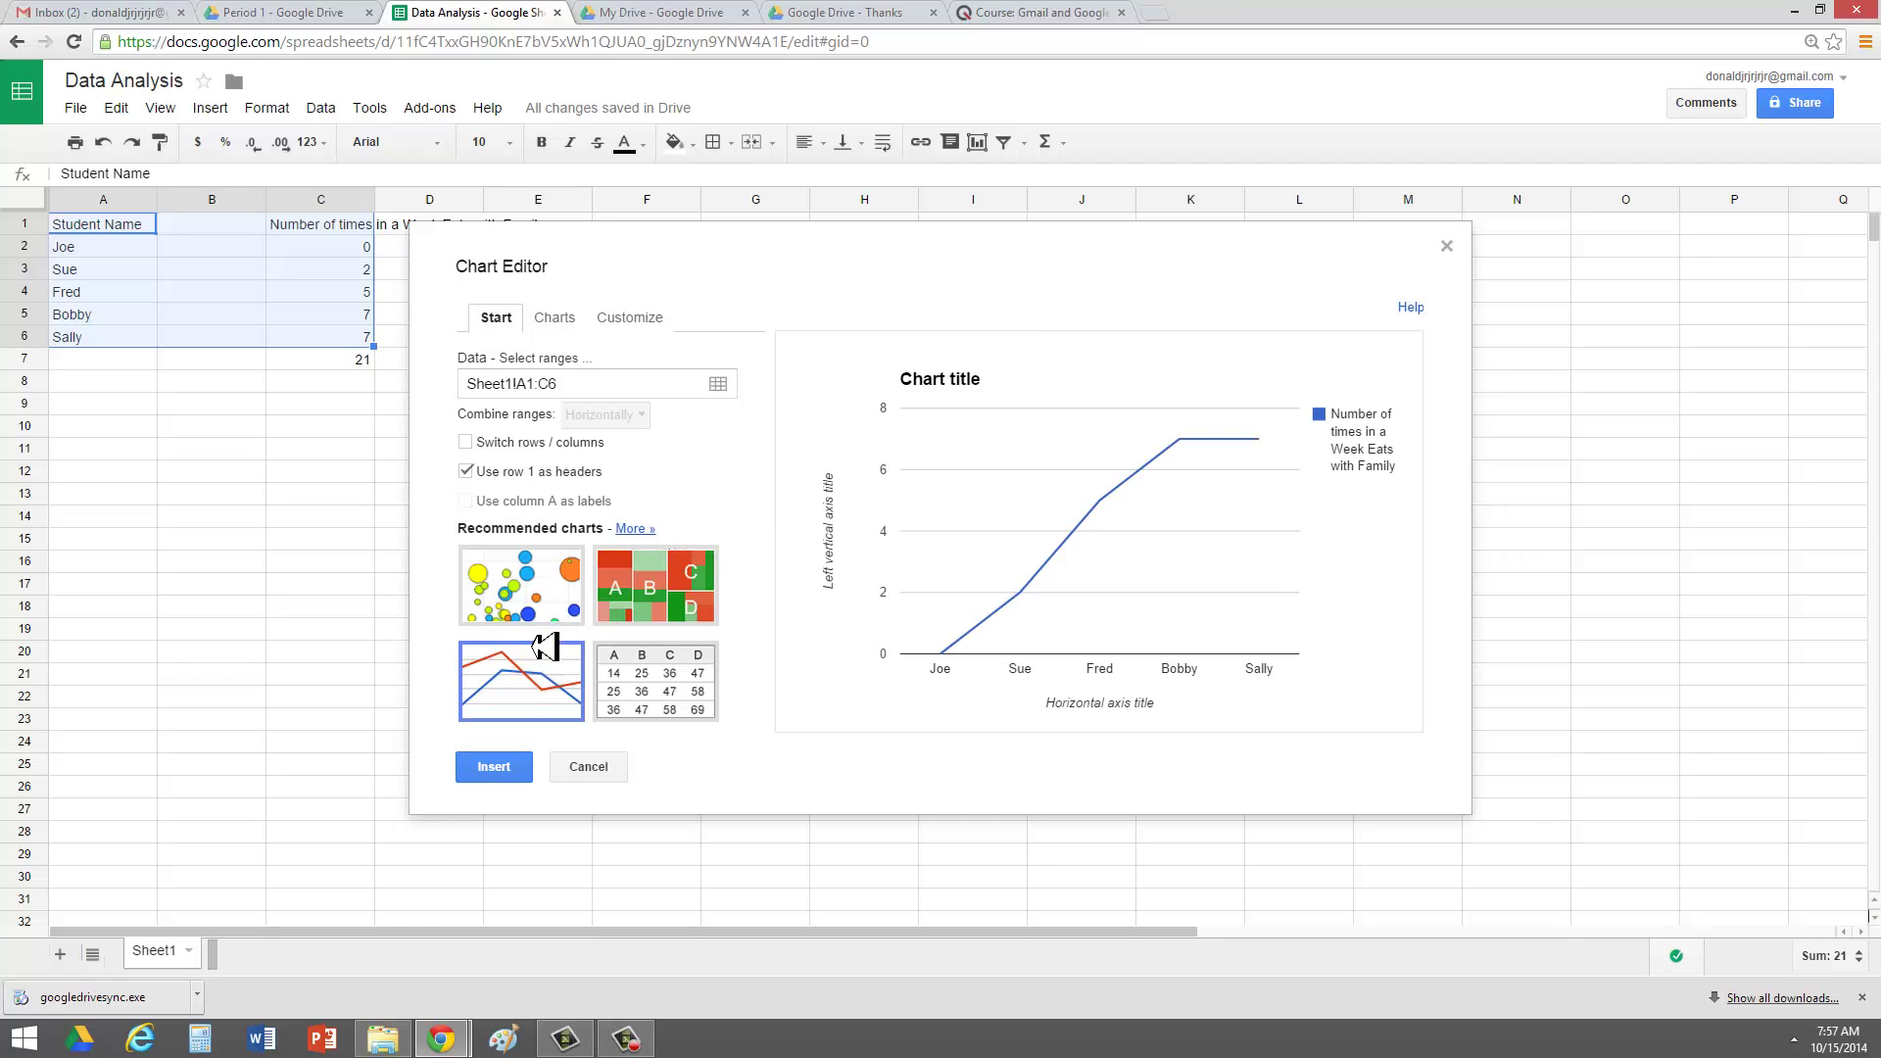
left_click(494, 766)
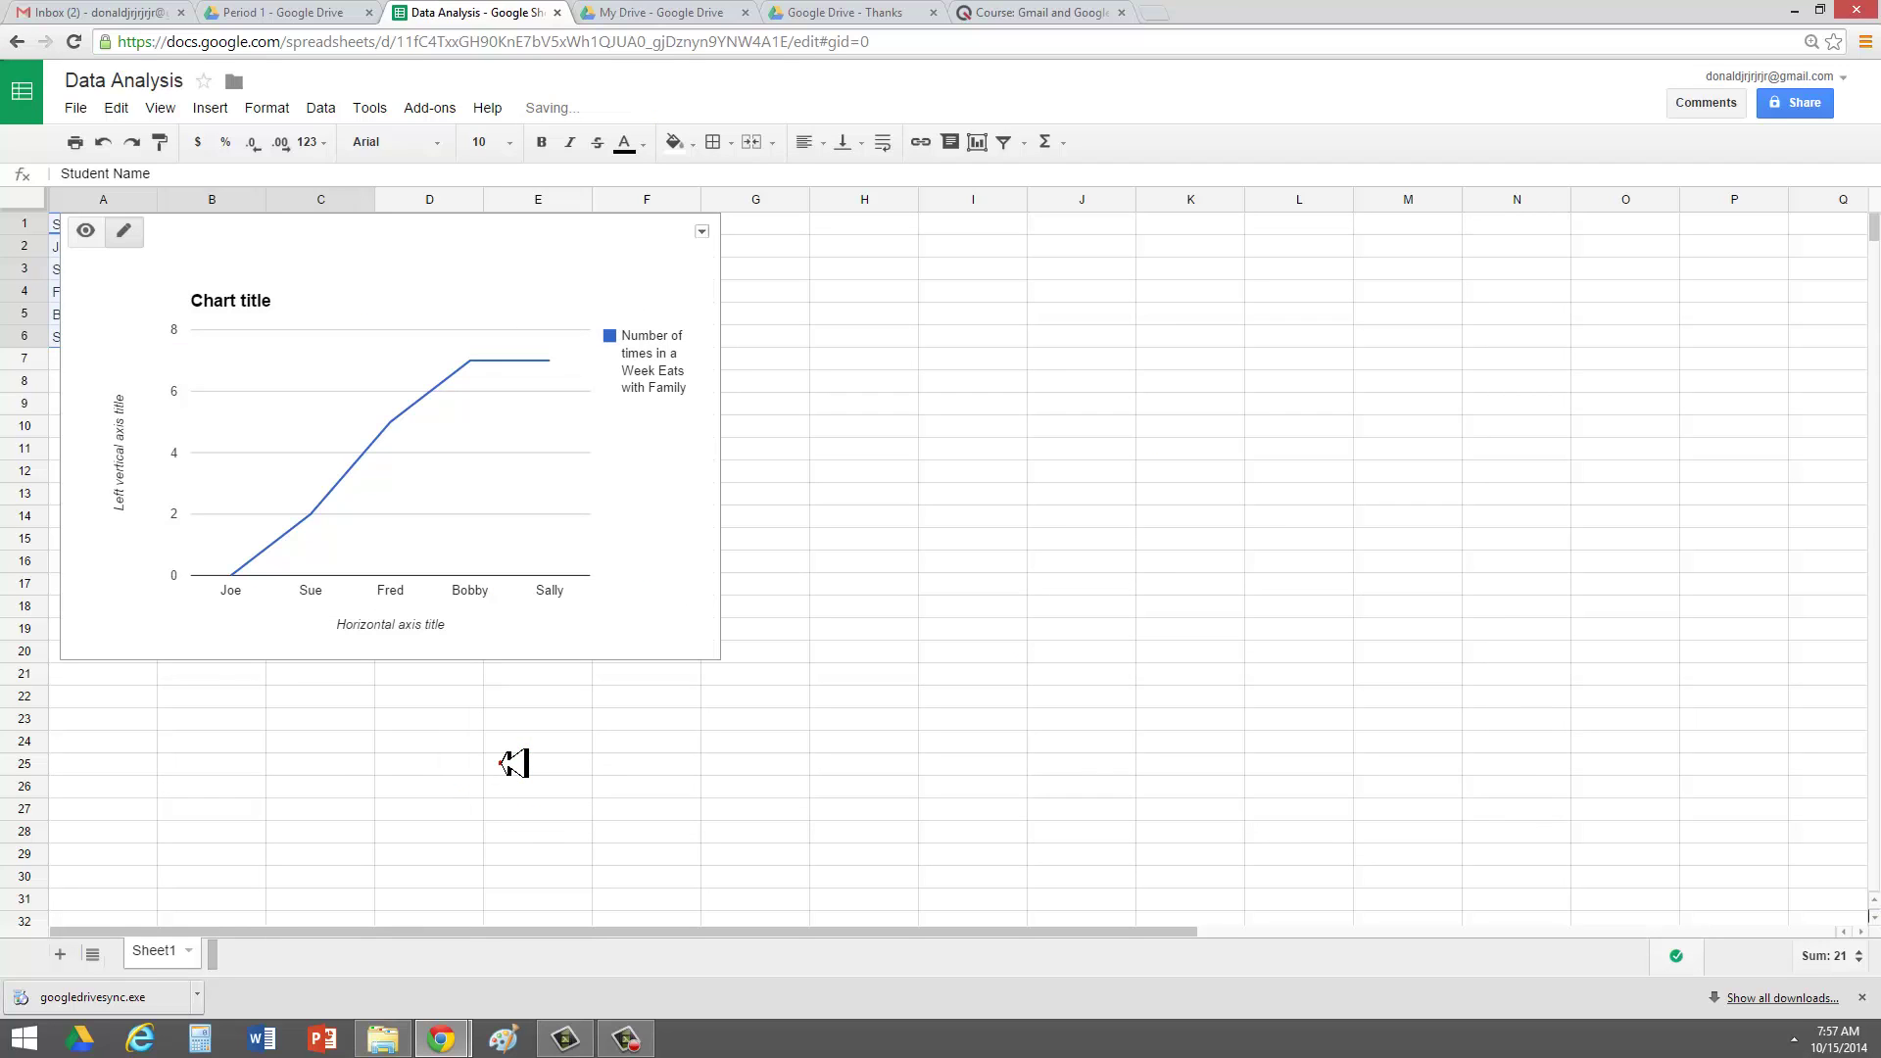
left_click(461, 270)
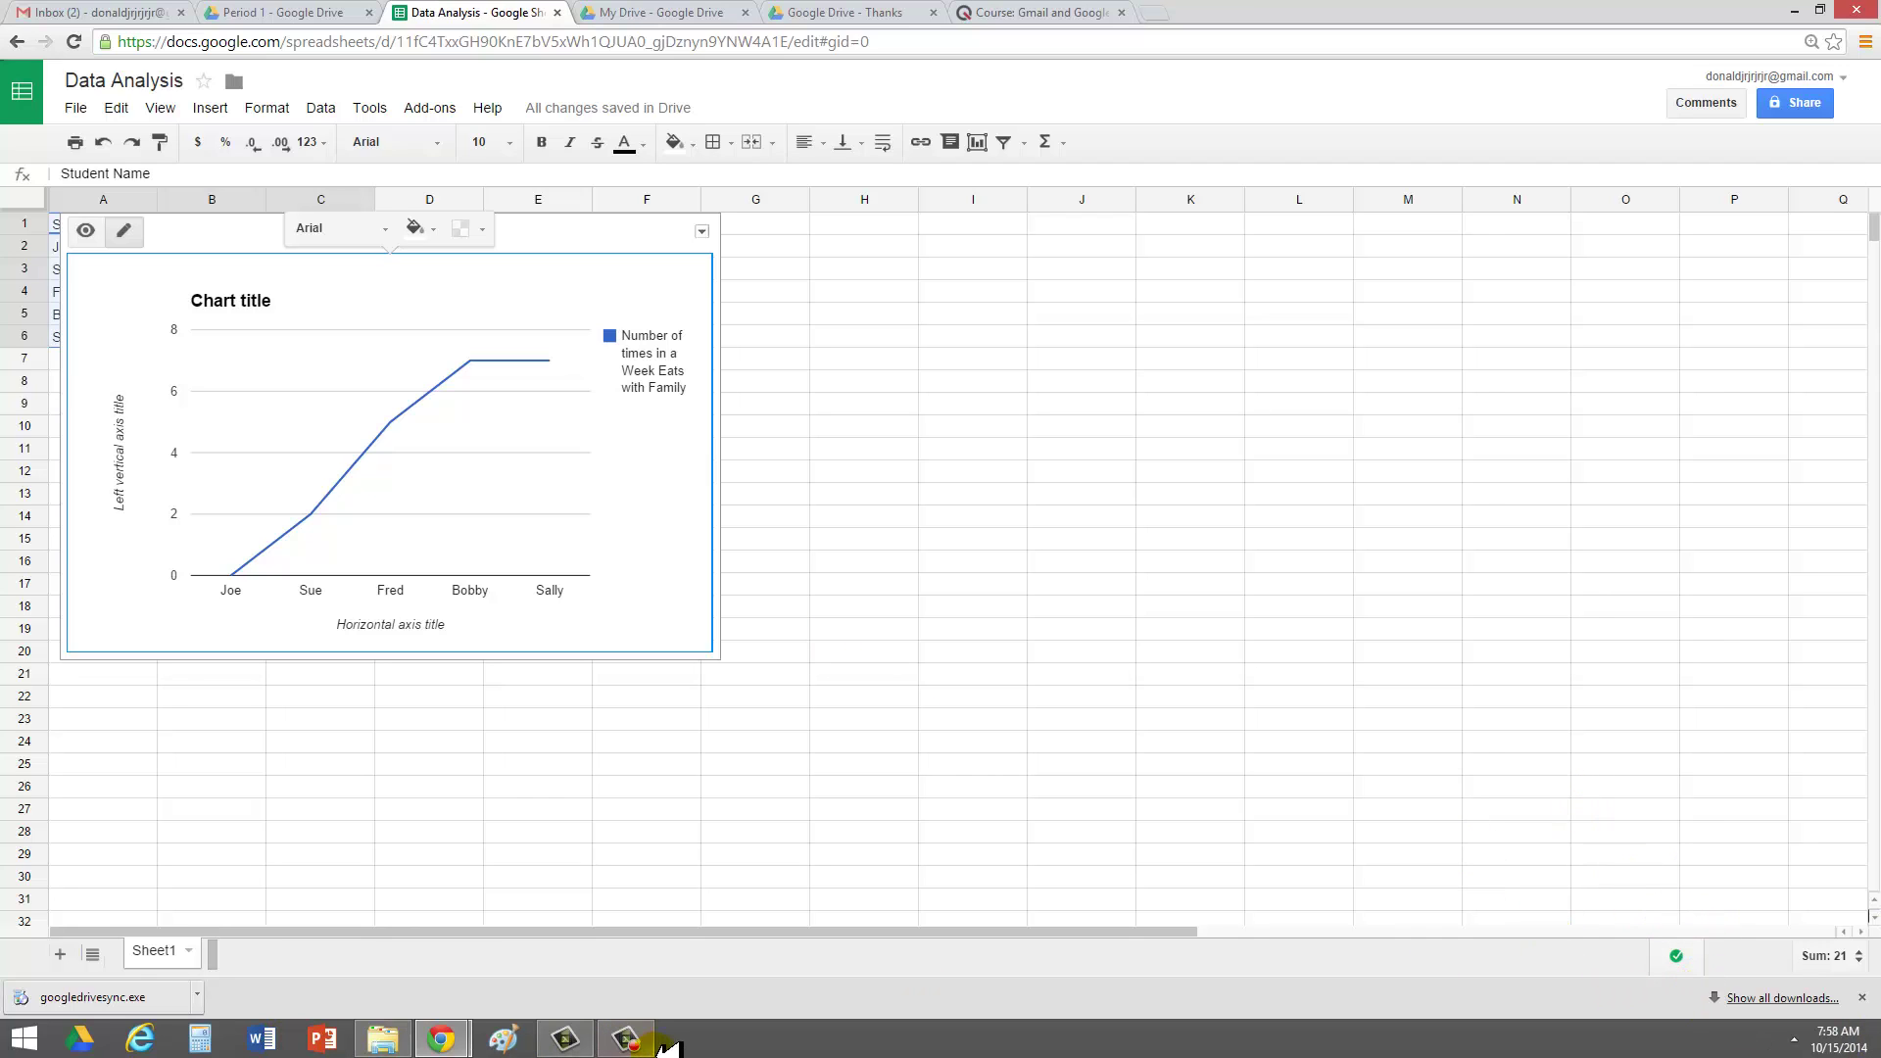
left_click(626, 1036)
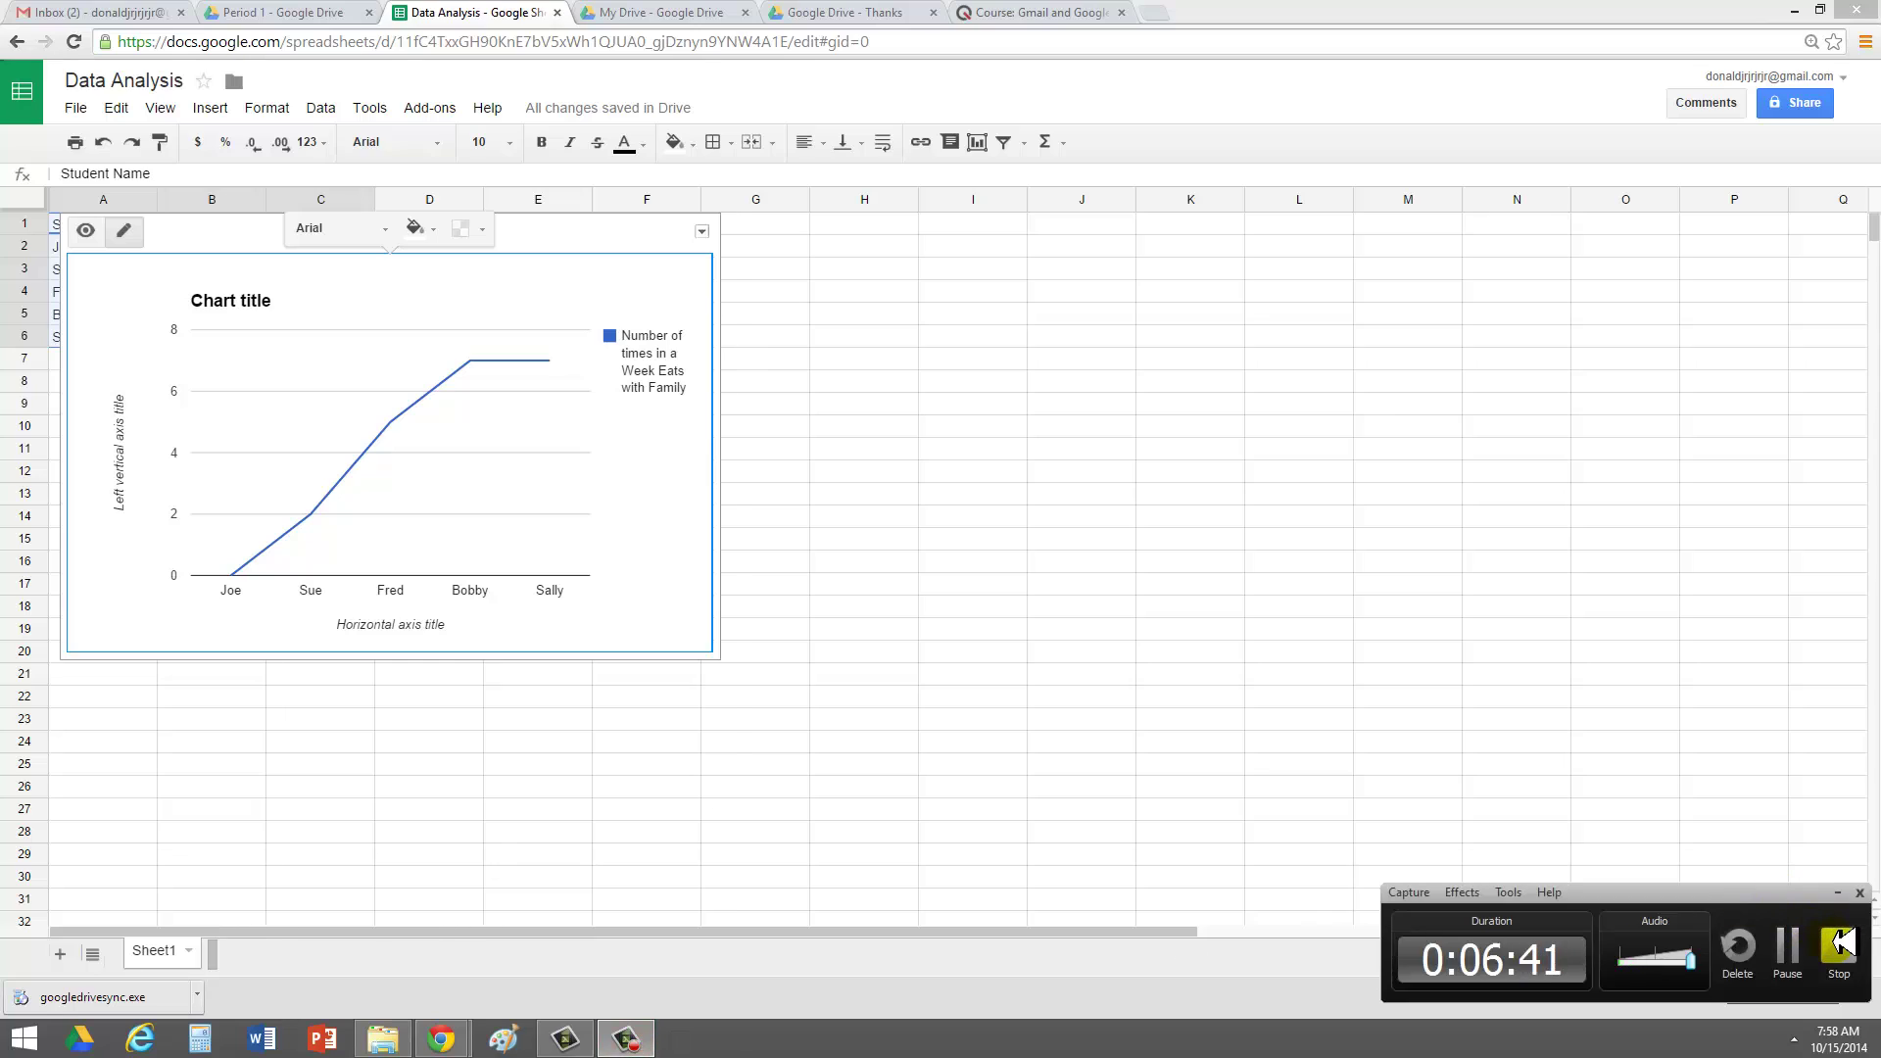